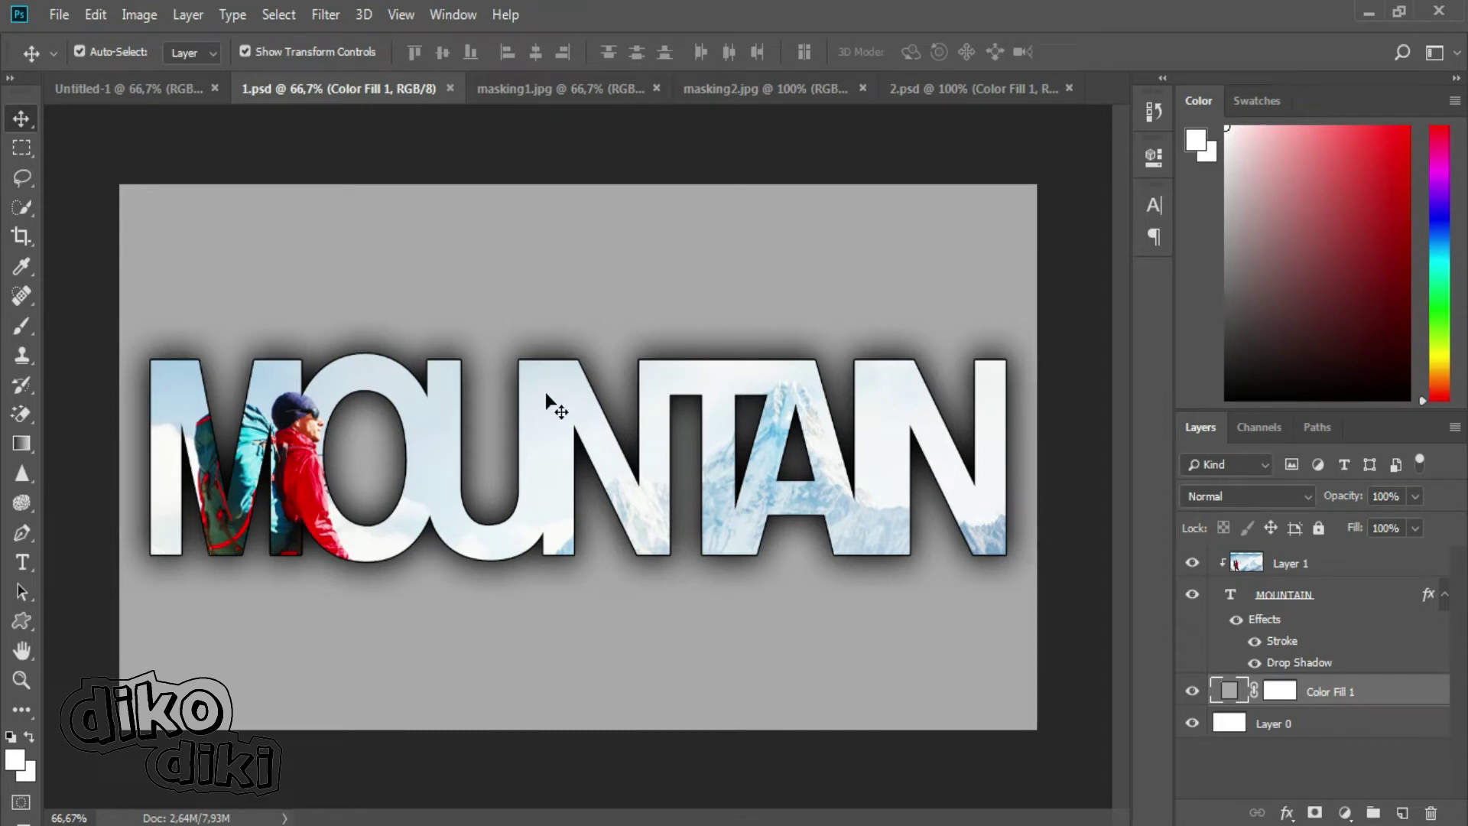
- Look through the hiker photo, MOUNTAIN, SUSU and milk photo example documents
left_click(540, 90)
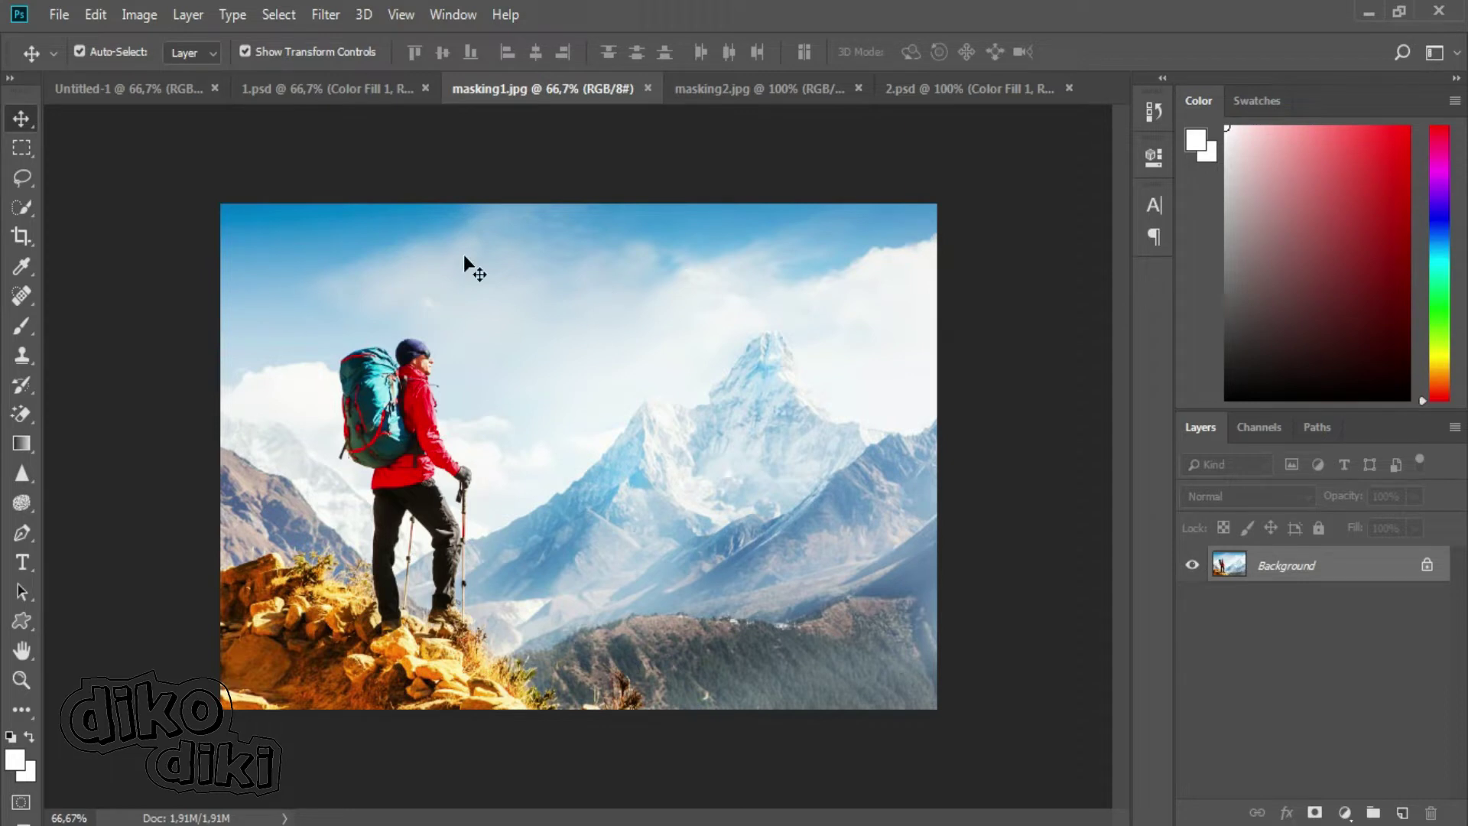
left_click(337, 80)
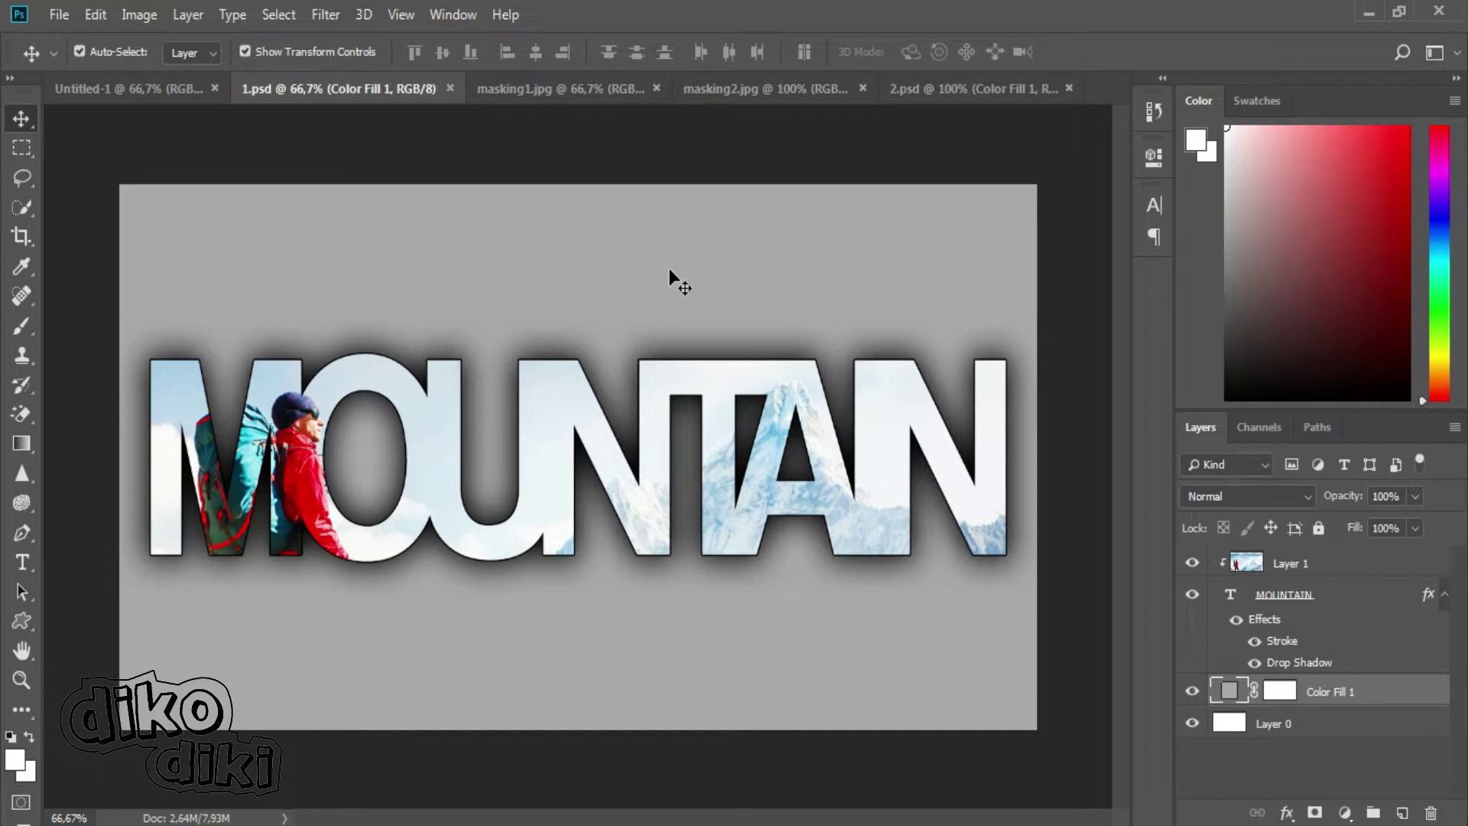
left_click(948, 86)
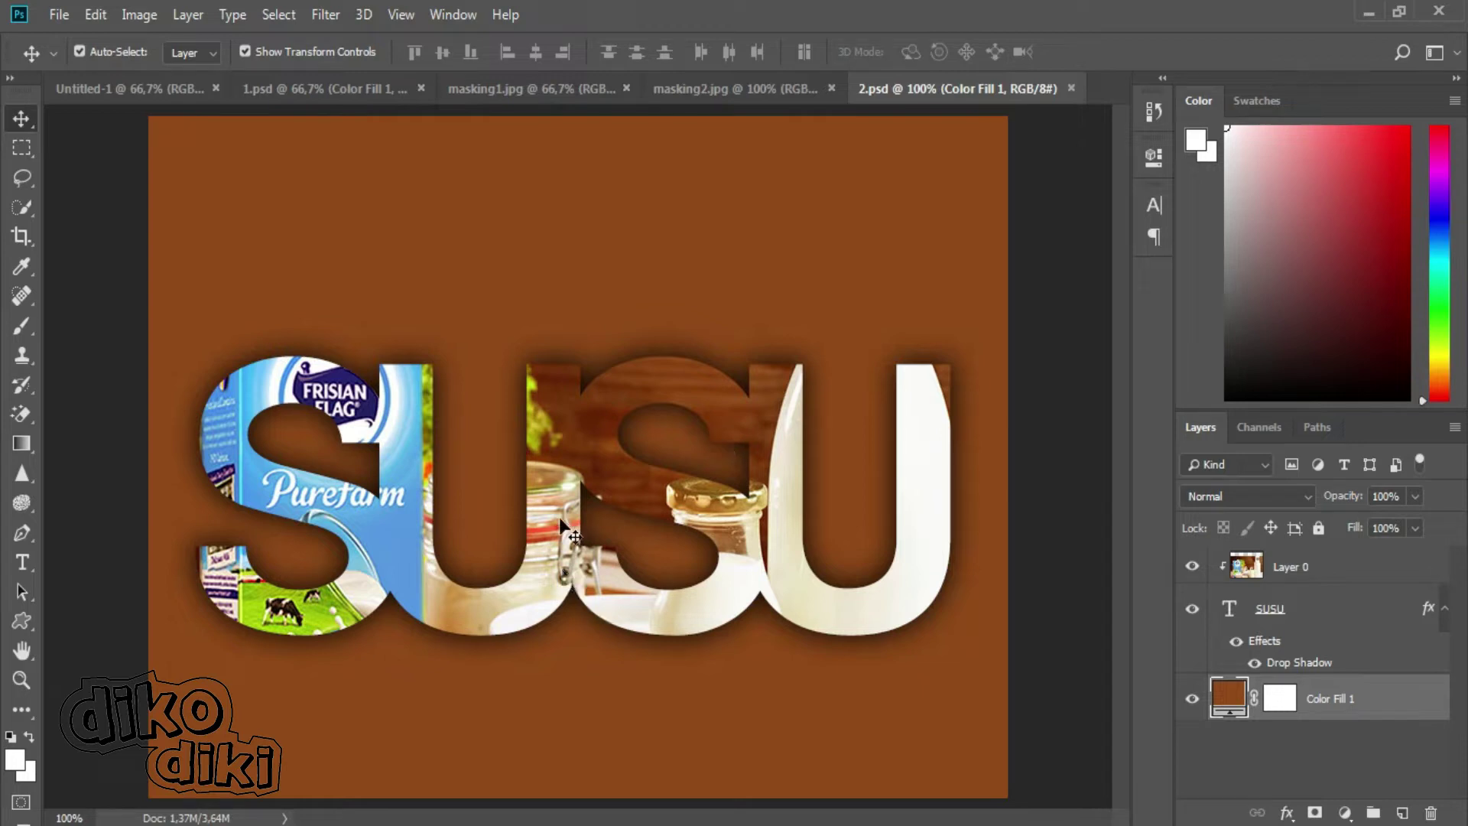
left_click(747, 90)
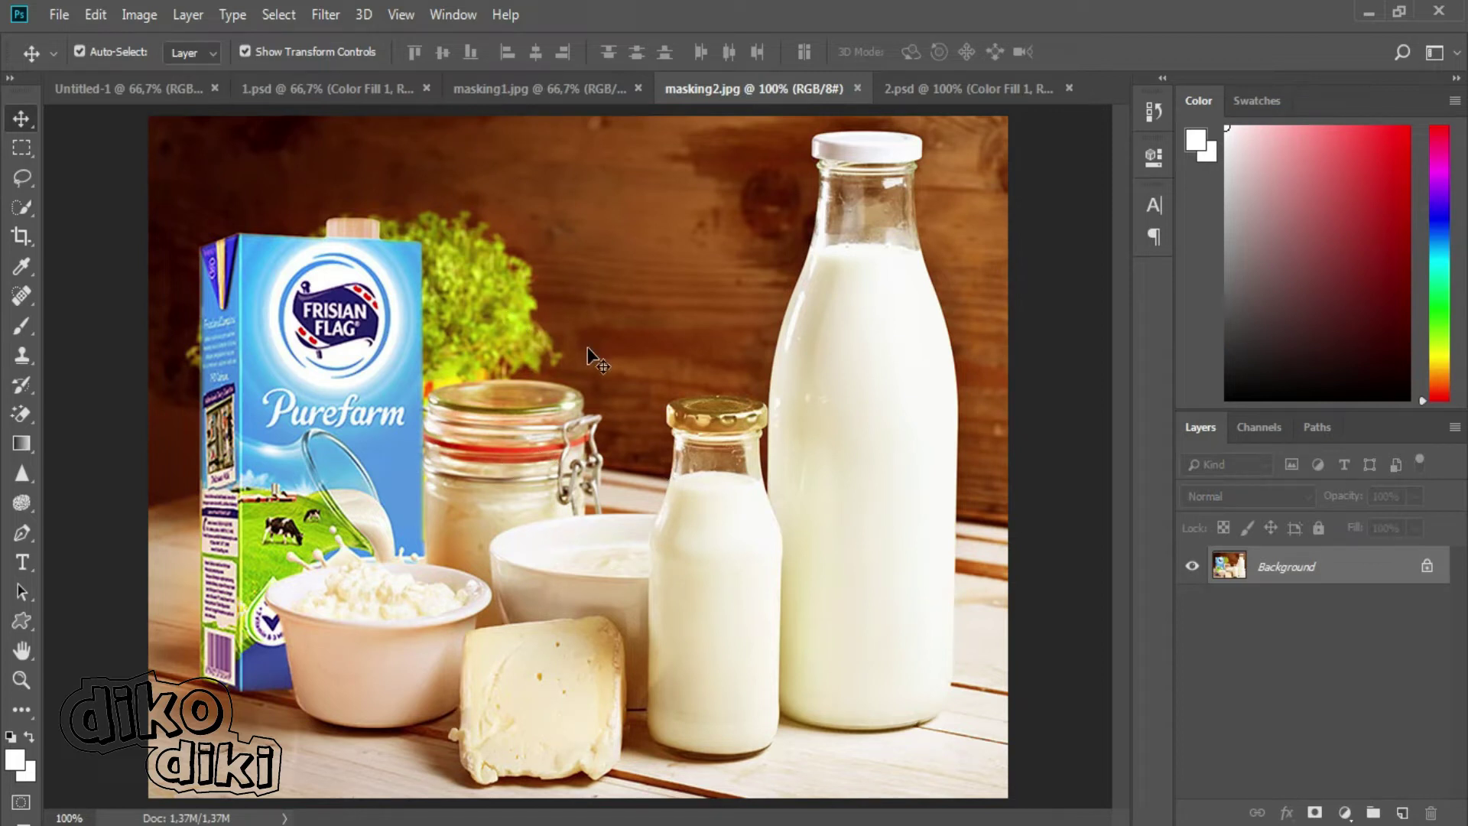
left_click(944, 90)
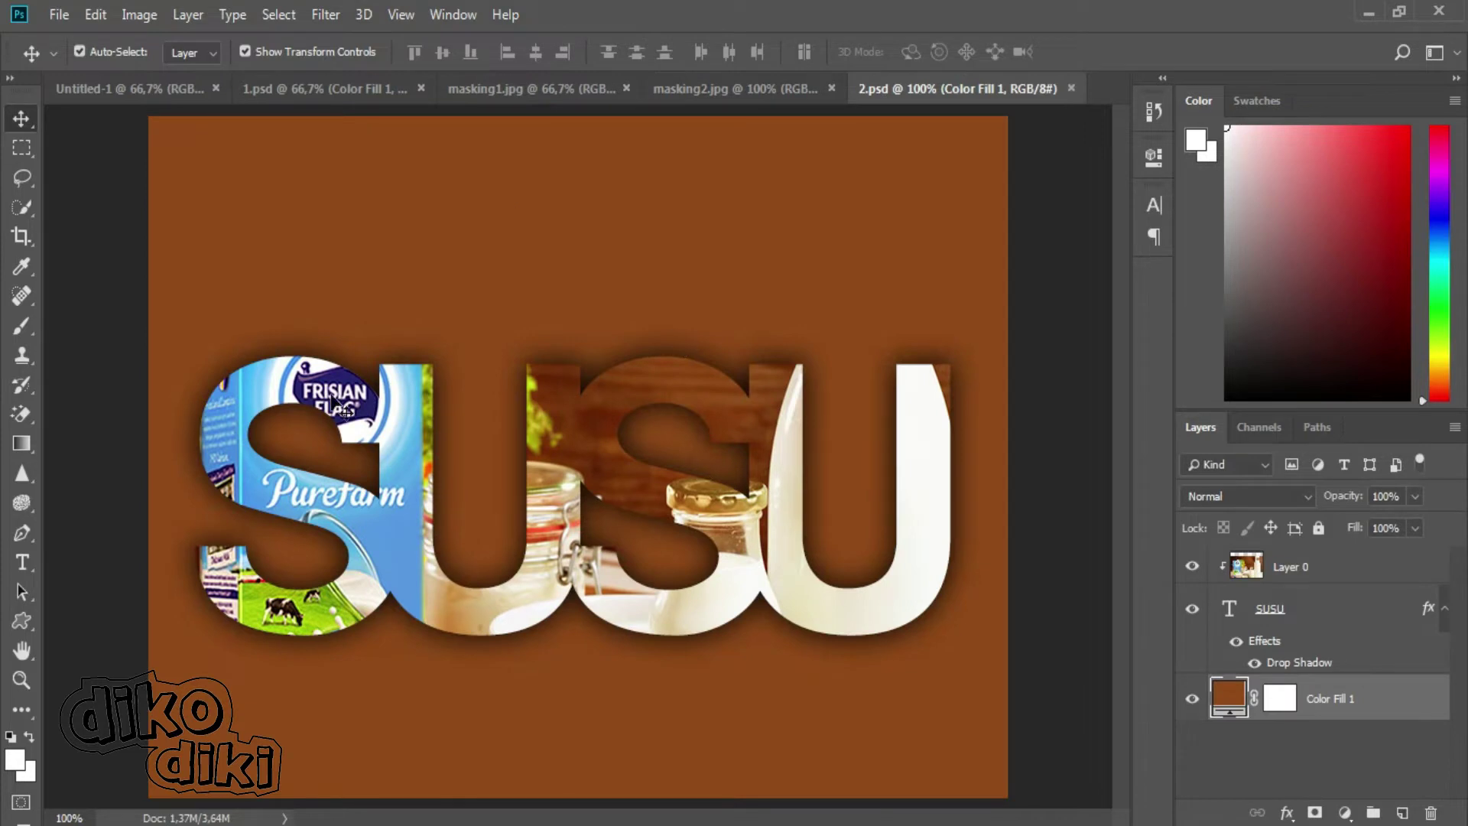
- Close the SUSU, milk photo, hiker photo and MOUNTAIN documents
left_click(1071, 88)
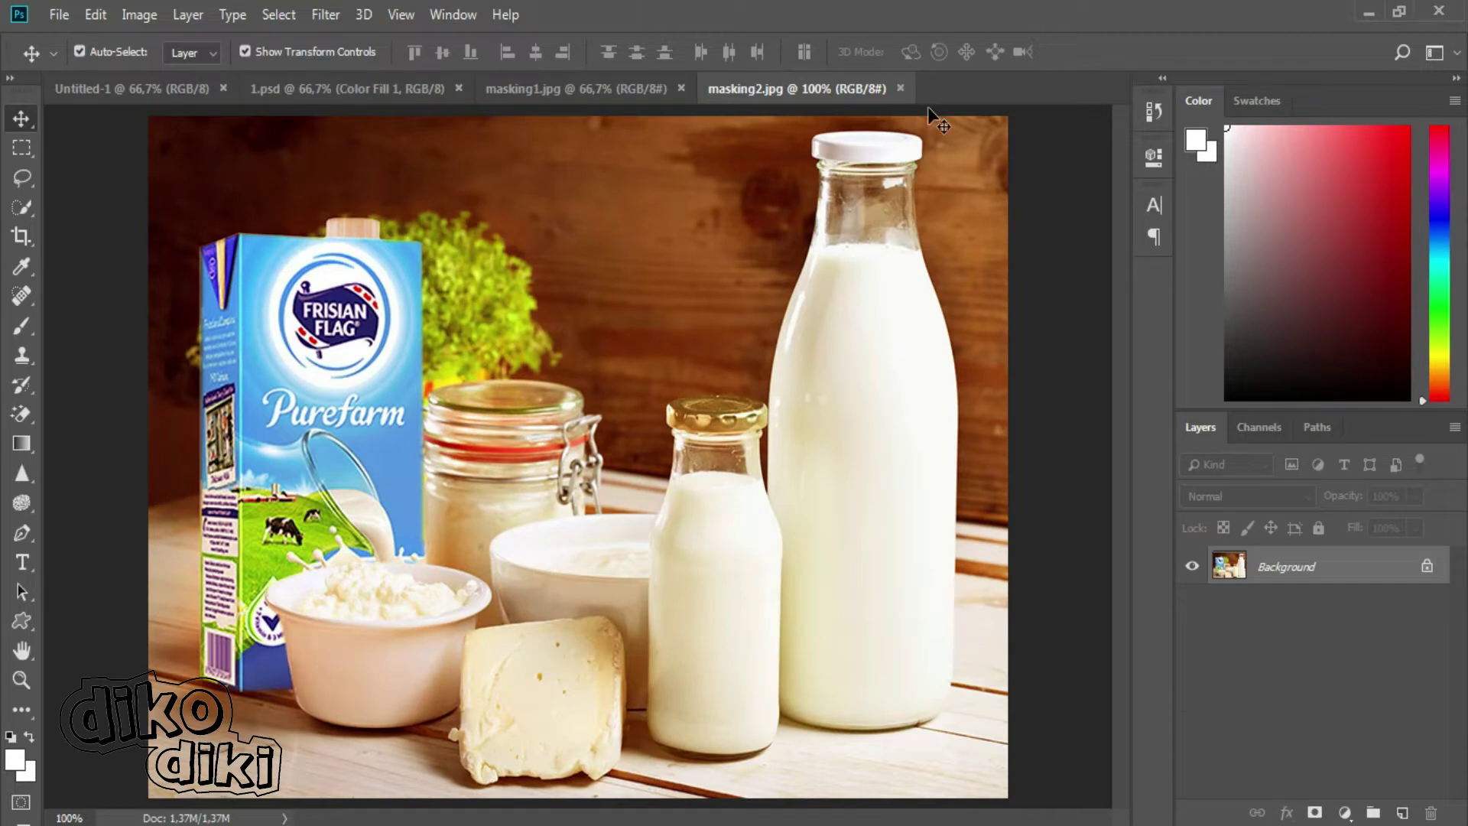
left_click(901, 88)
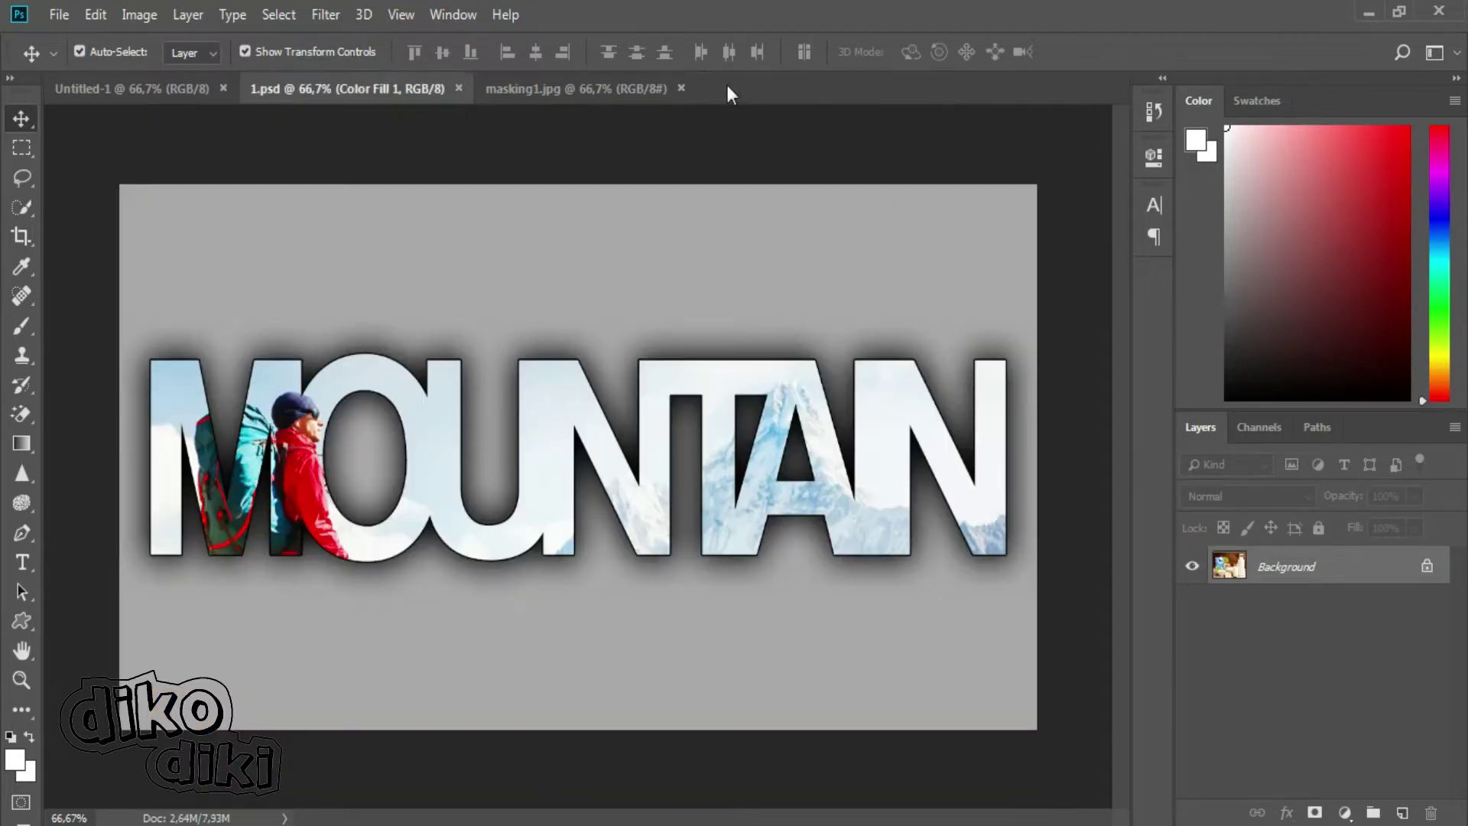
left_click(682, 88)
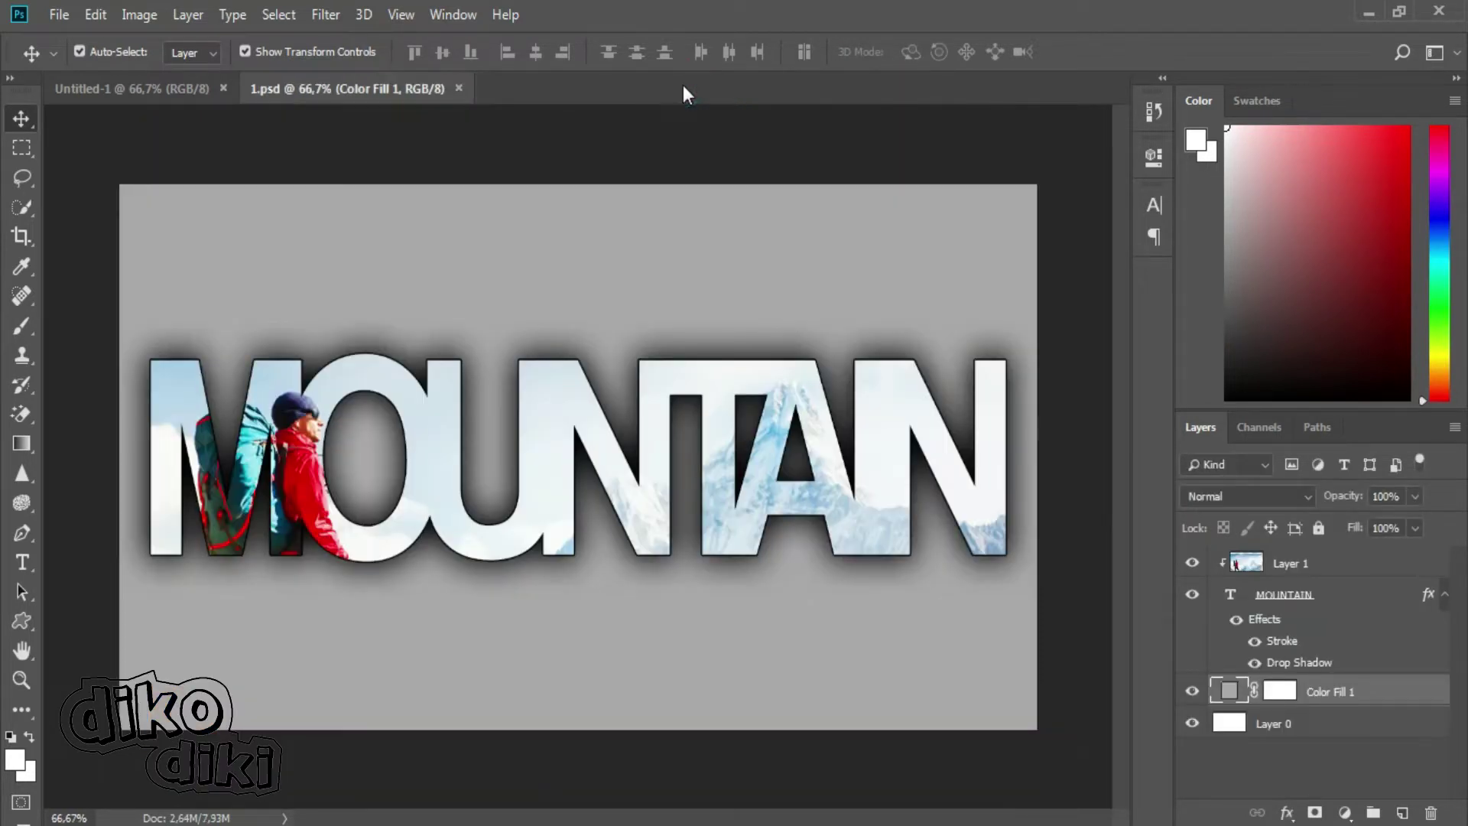
left_click(459, 89)
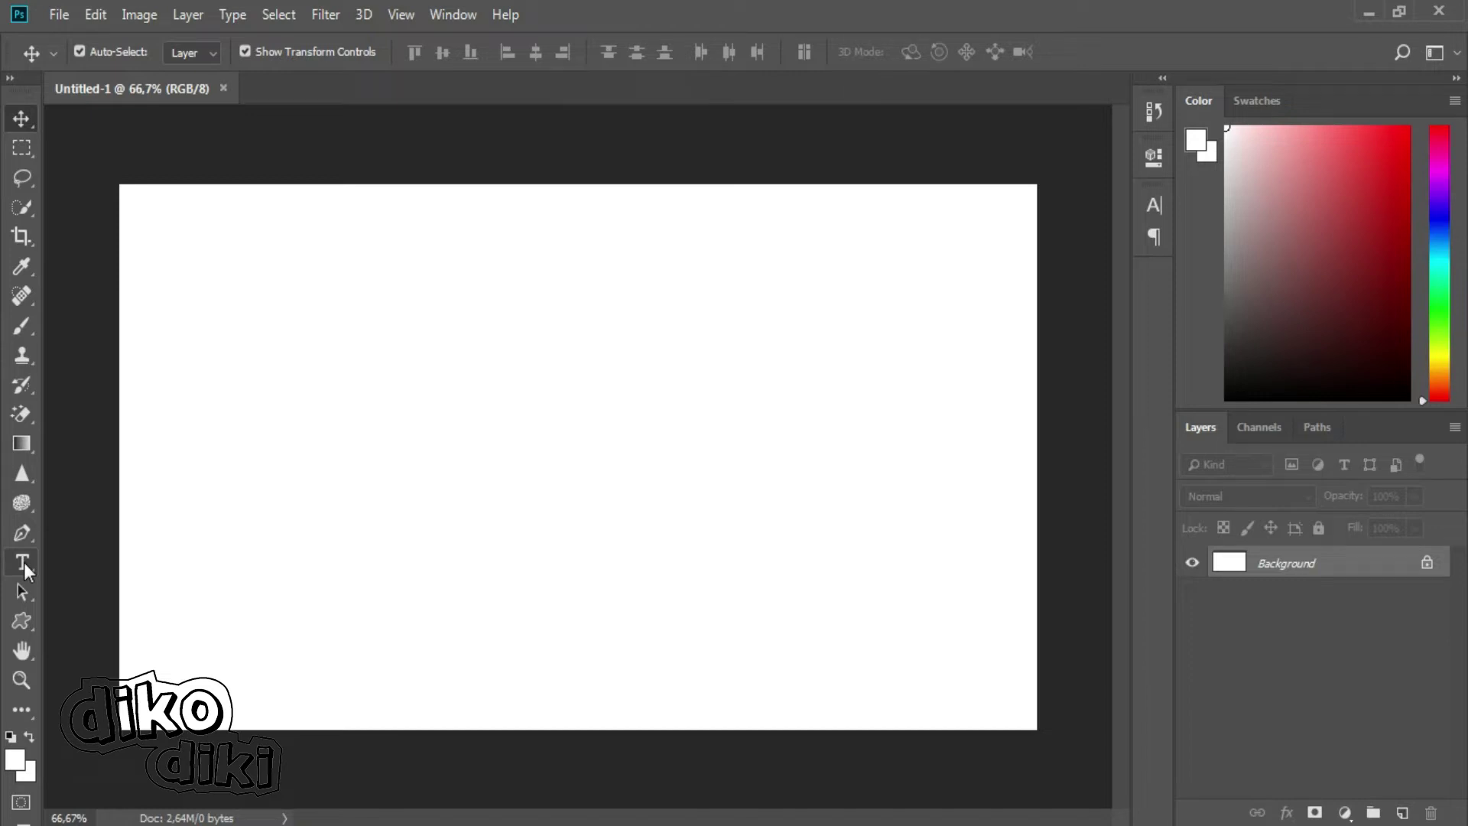
- With the Type tool, set Coolvetica at 58,85 pt and place a text insertion point on the canvas
left_click(24, 562)
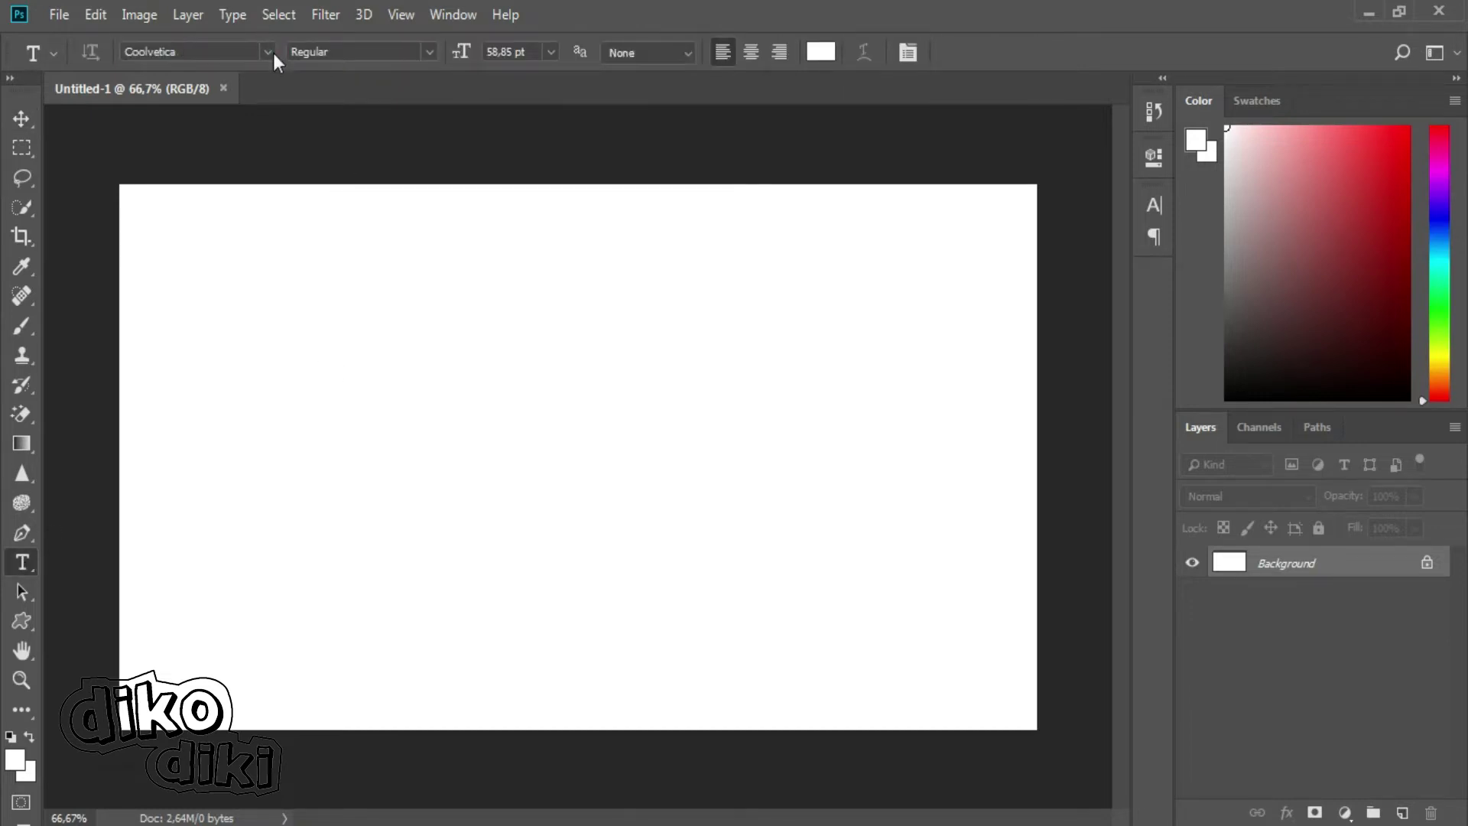
left_click(273, 53)
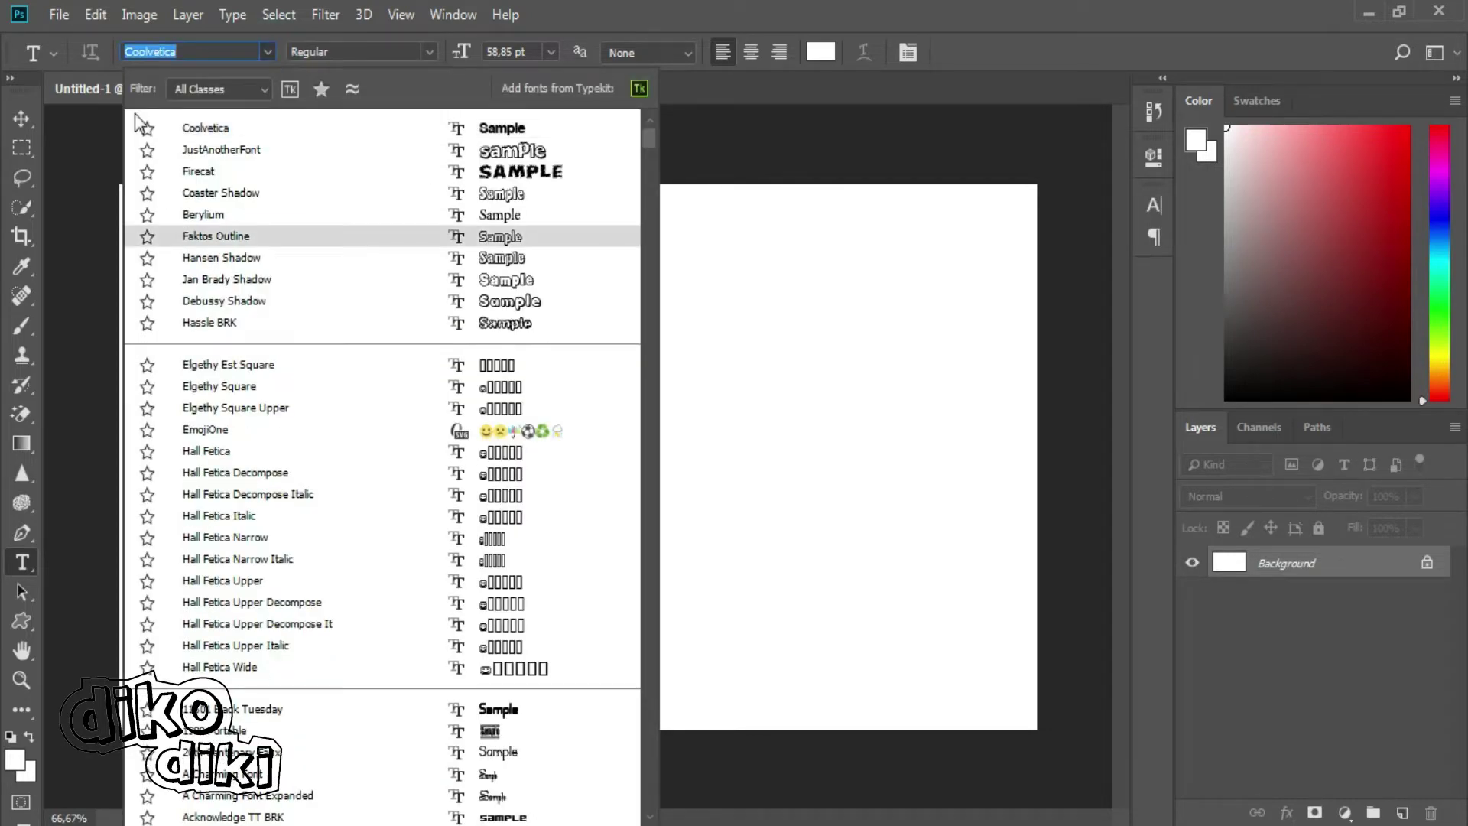
left_click(363, 128)
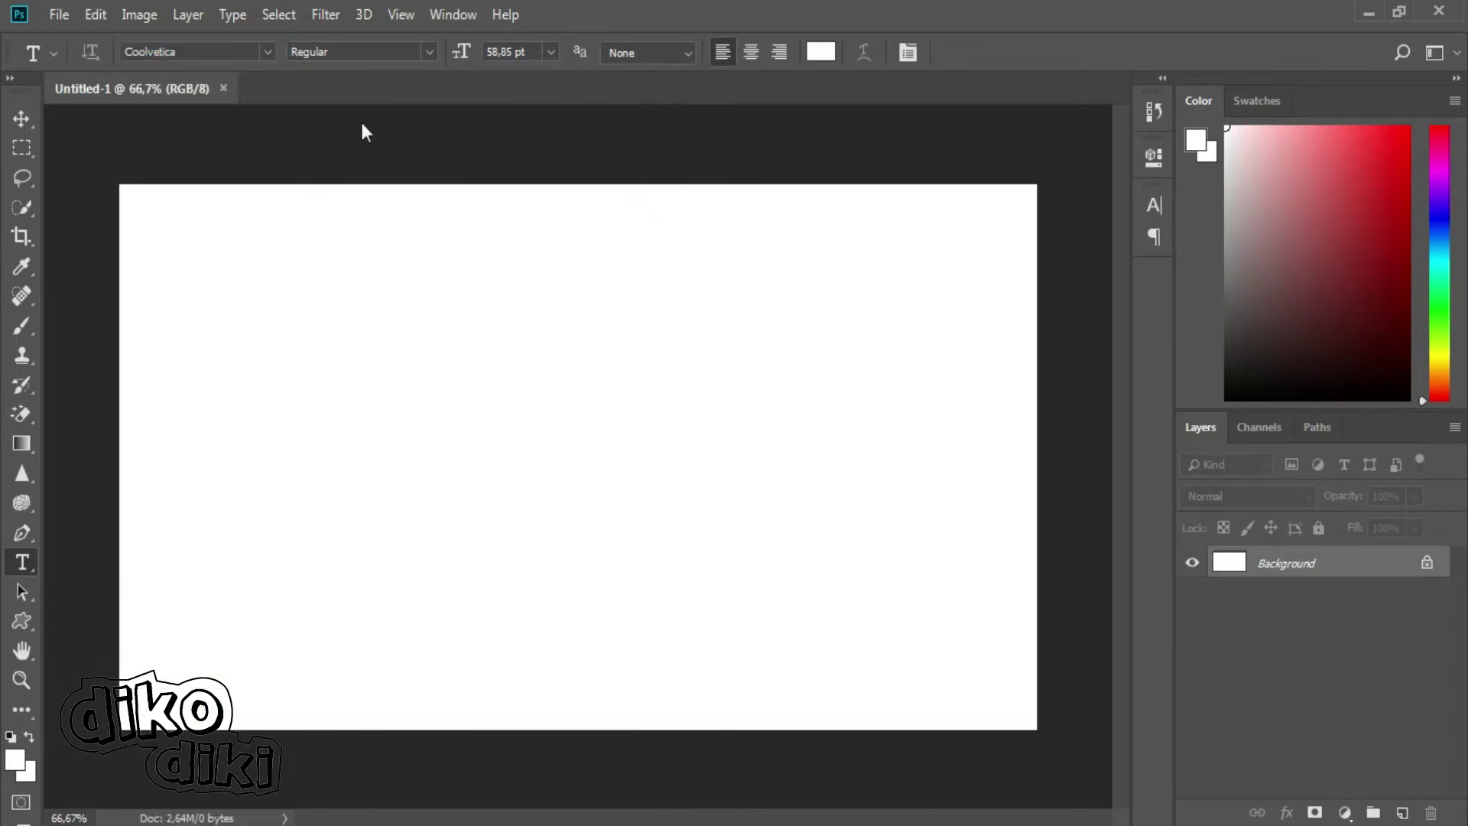
left_click(557, 53)
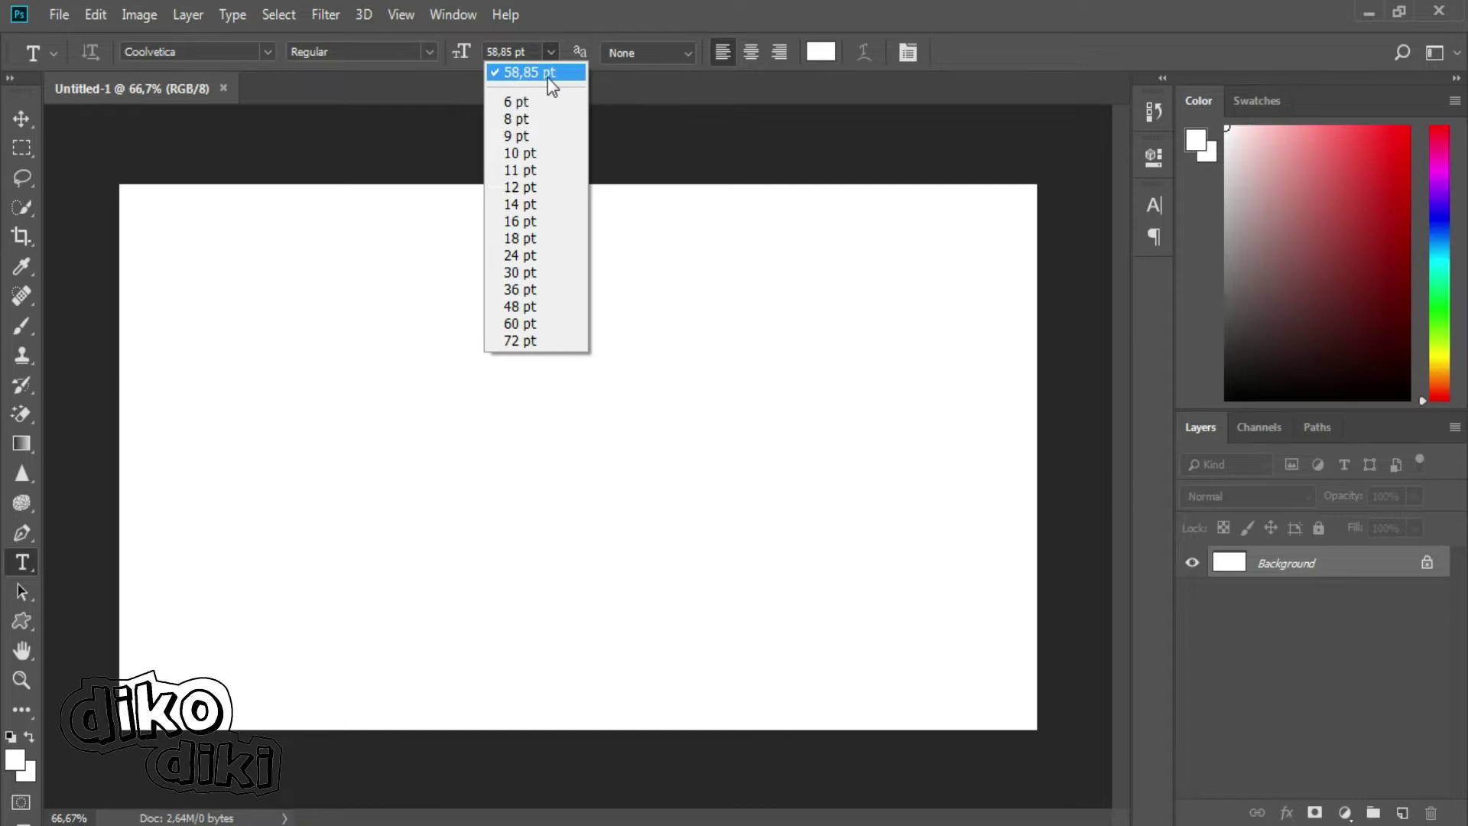
left_click(552, 47)
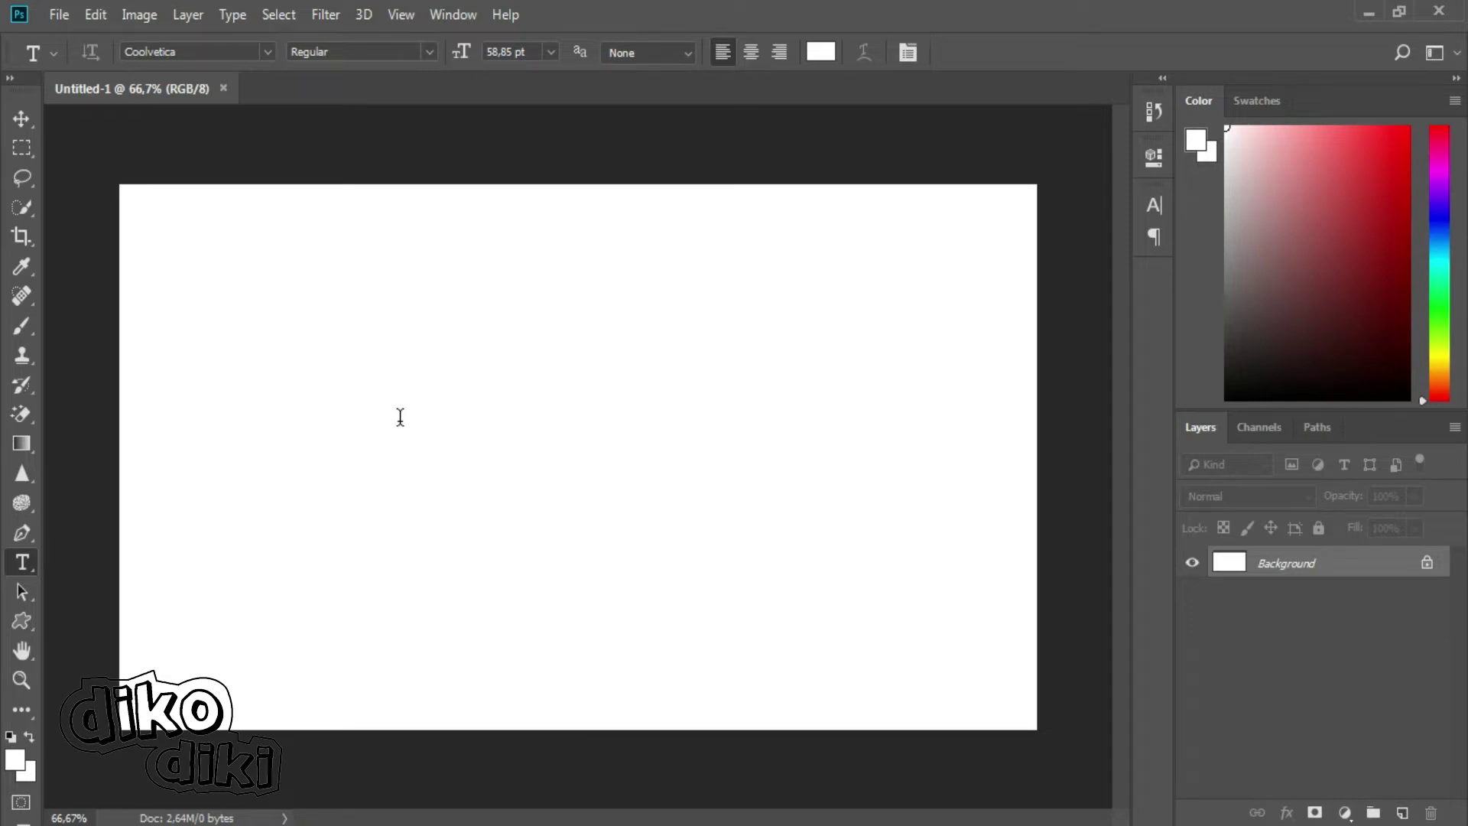
left_click(400, 417)
- Set the text colour to black (000000), then type and commit the word MOUNTAIN
left_click(819, 52)
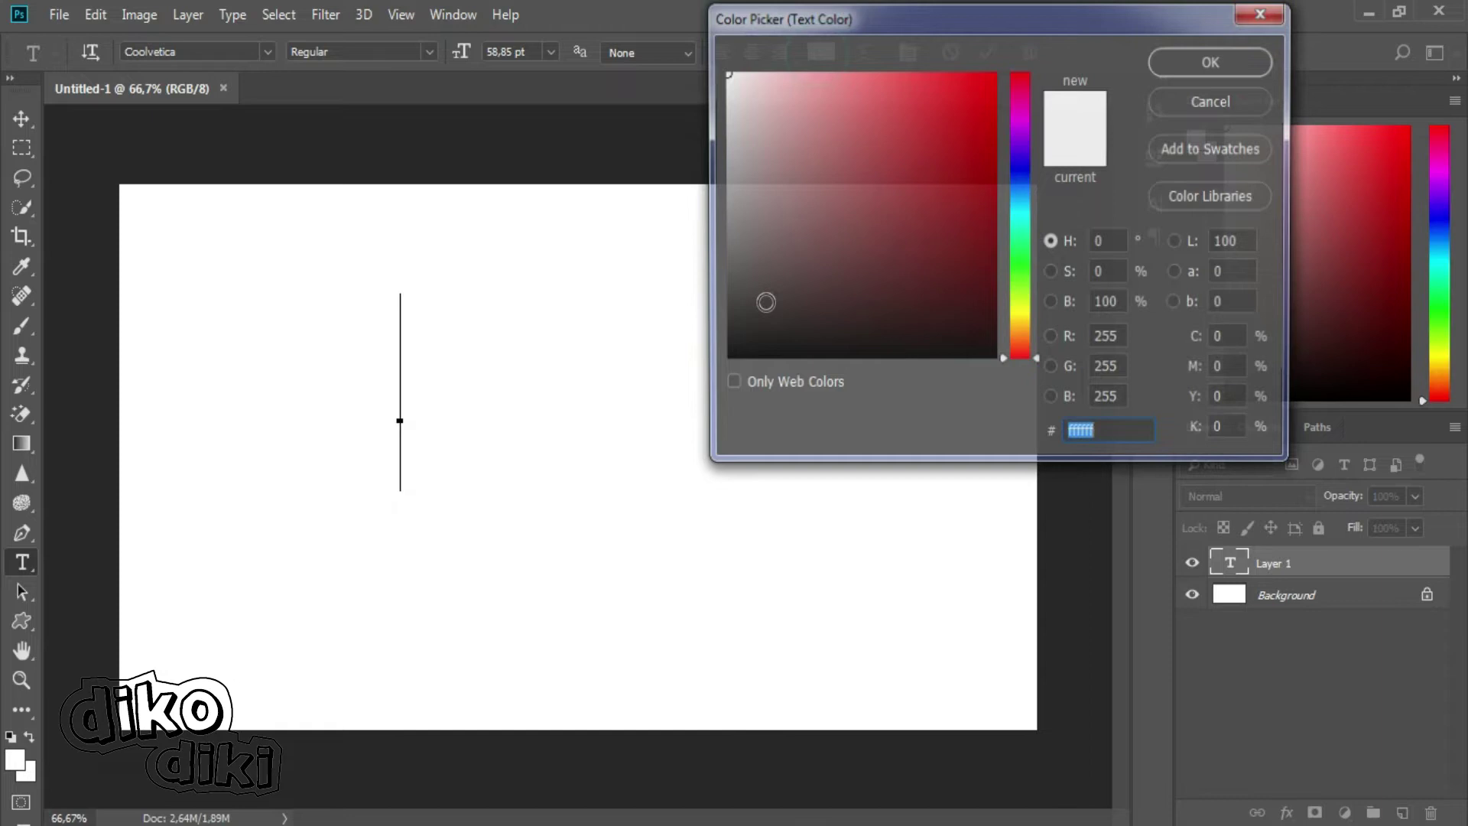
type("000000")
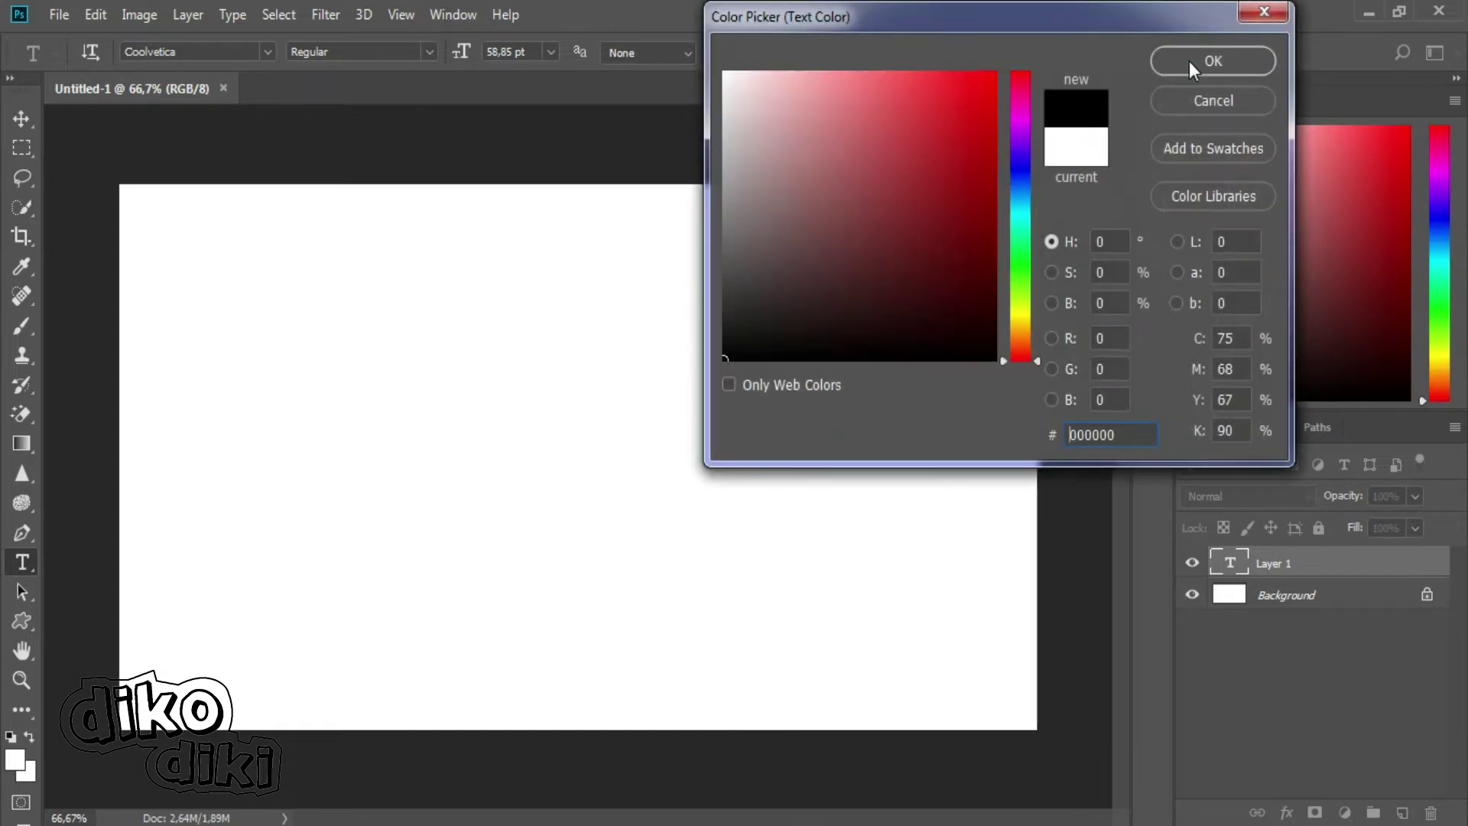
left_click(1192, 67)
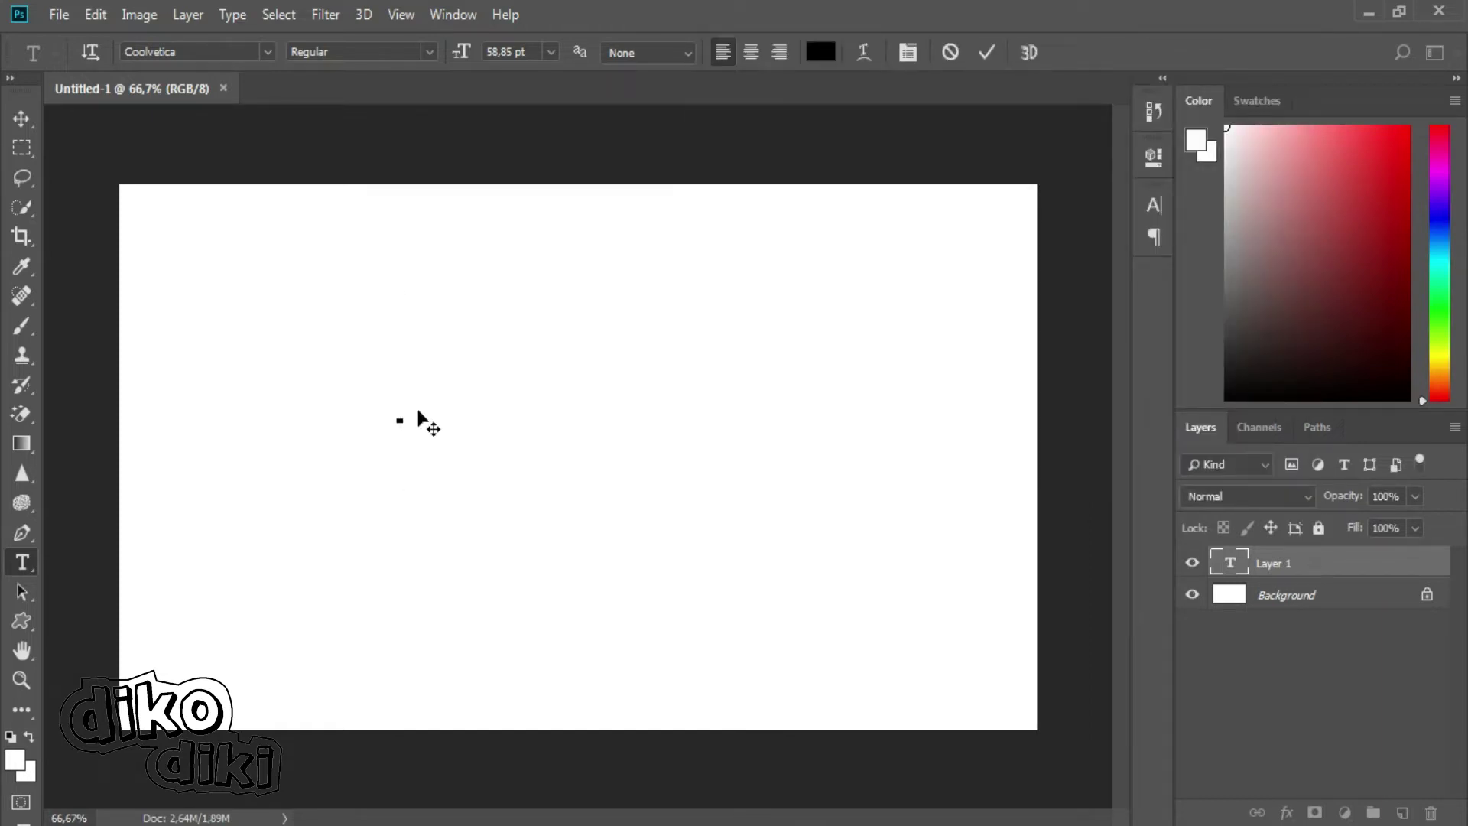
type("M")
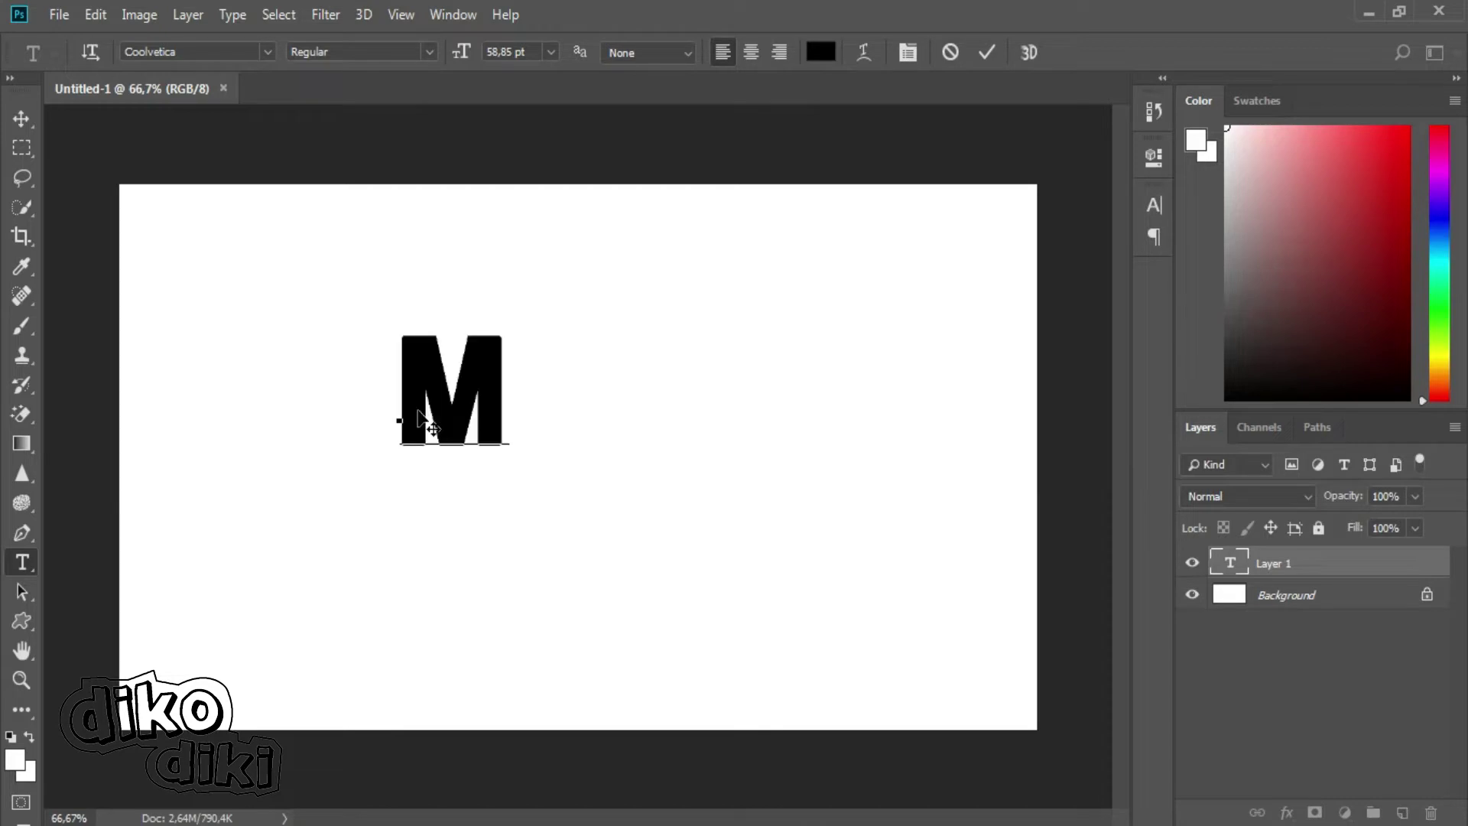
type("O ")
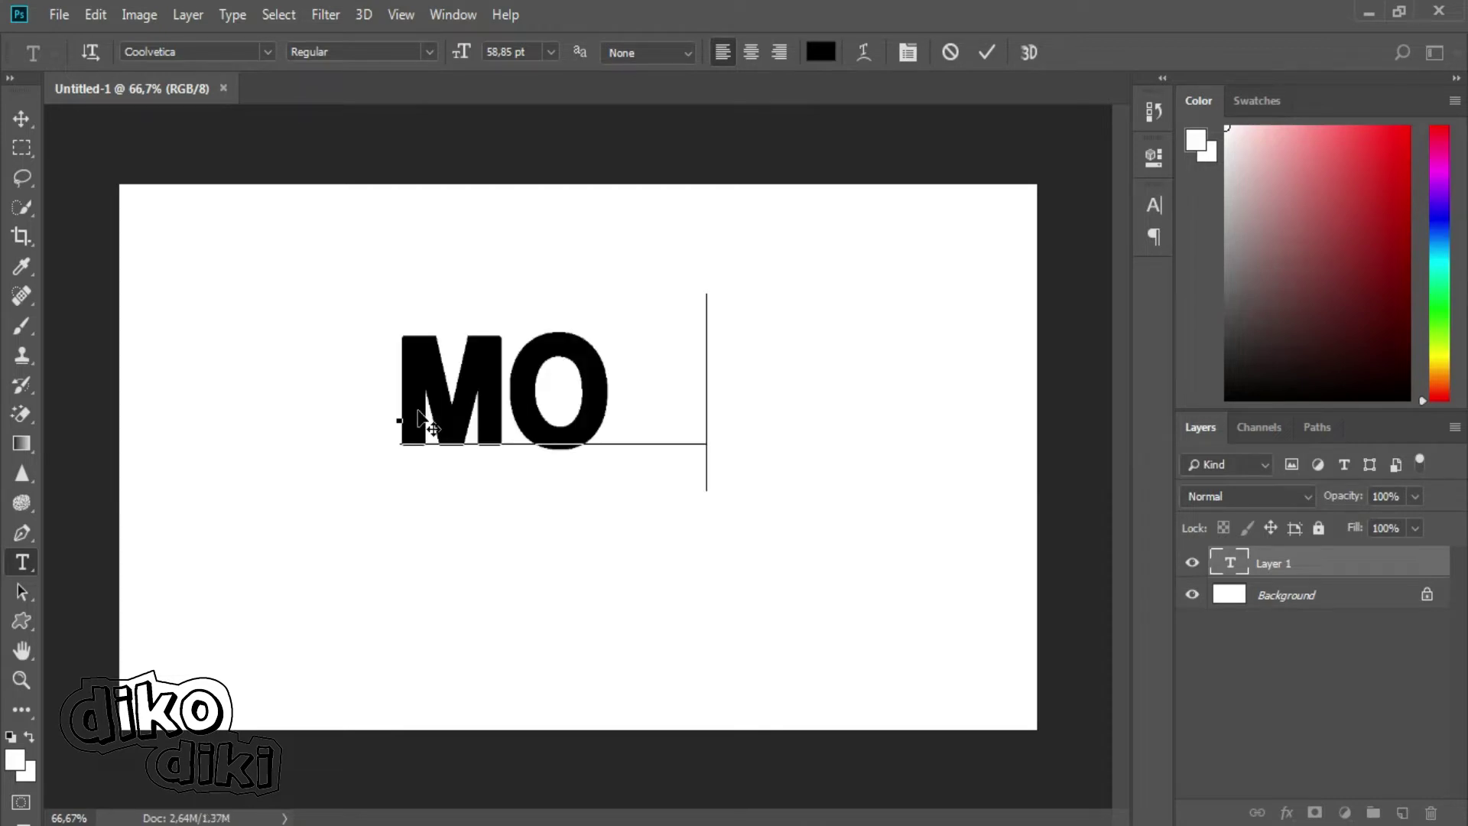
type("NT")
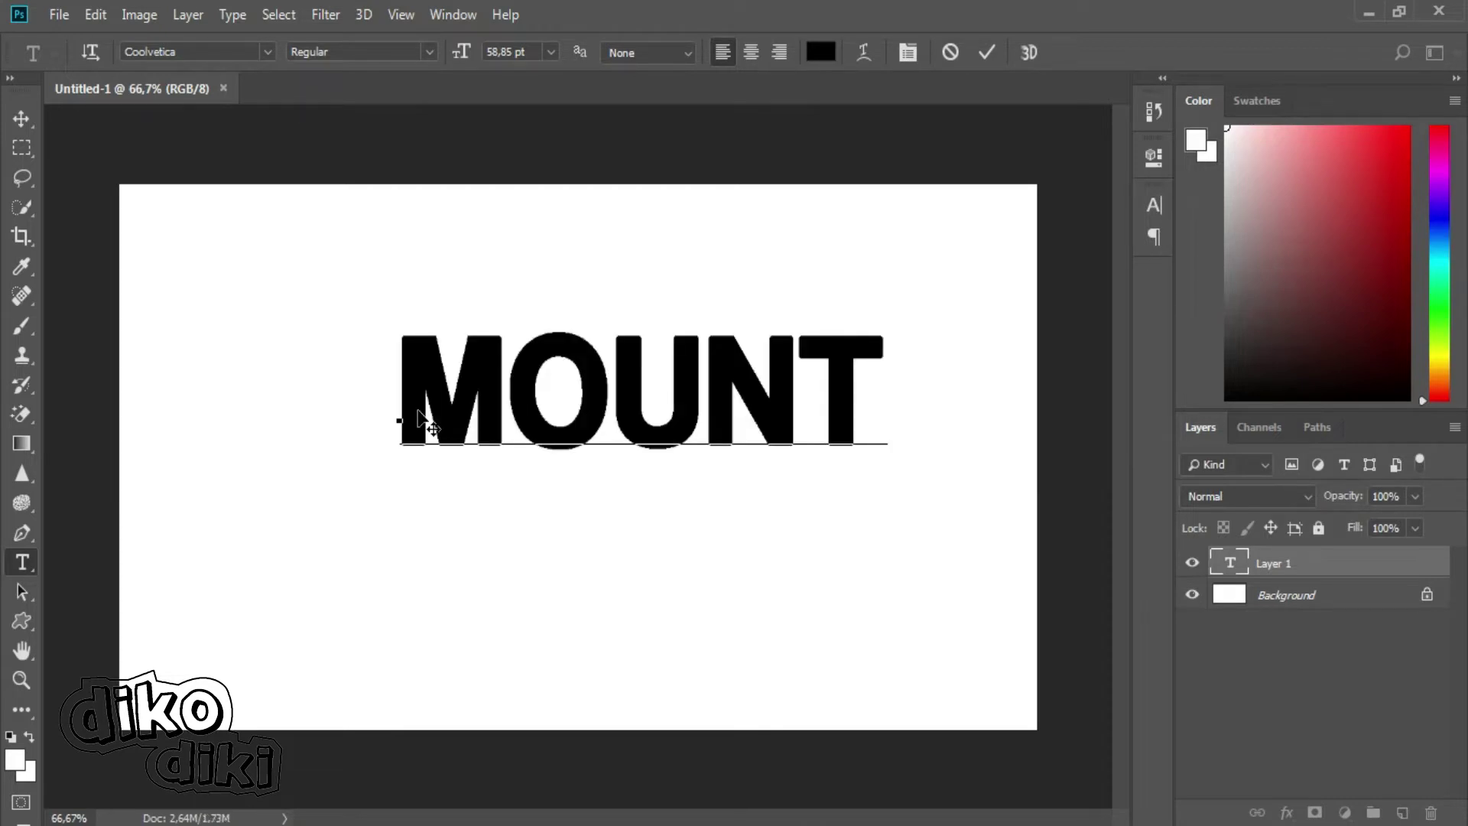
type("S")
key("BackSpace")
type("A")
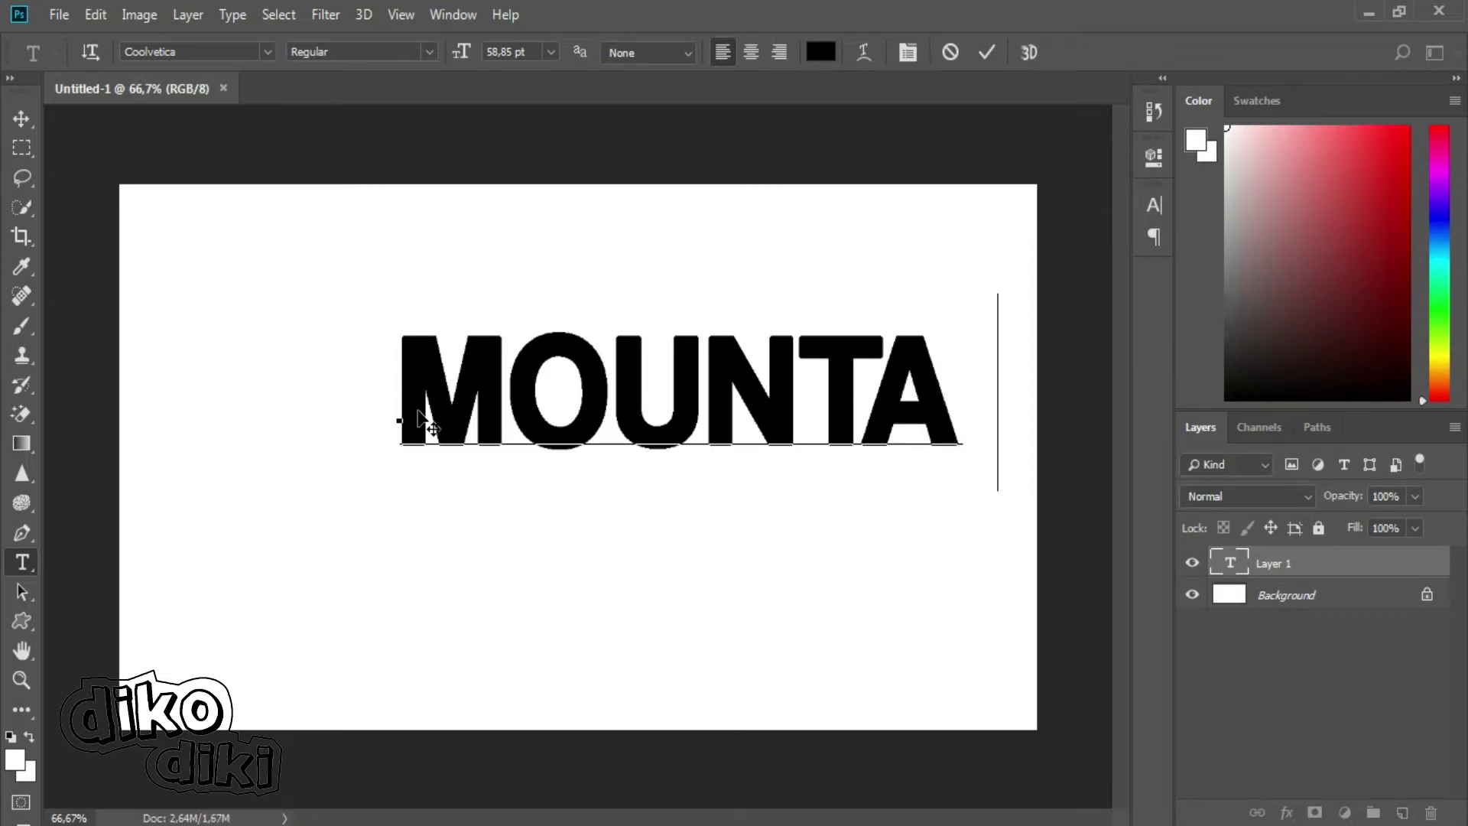
type("IN")
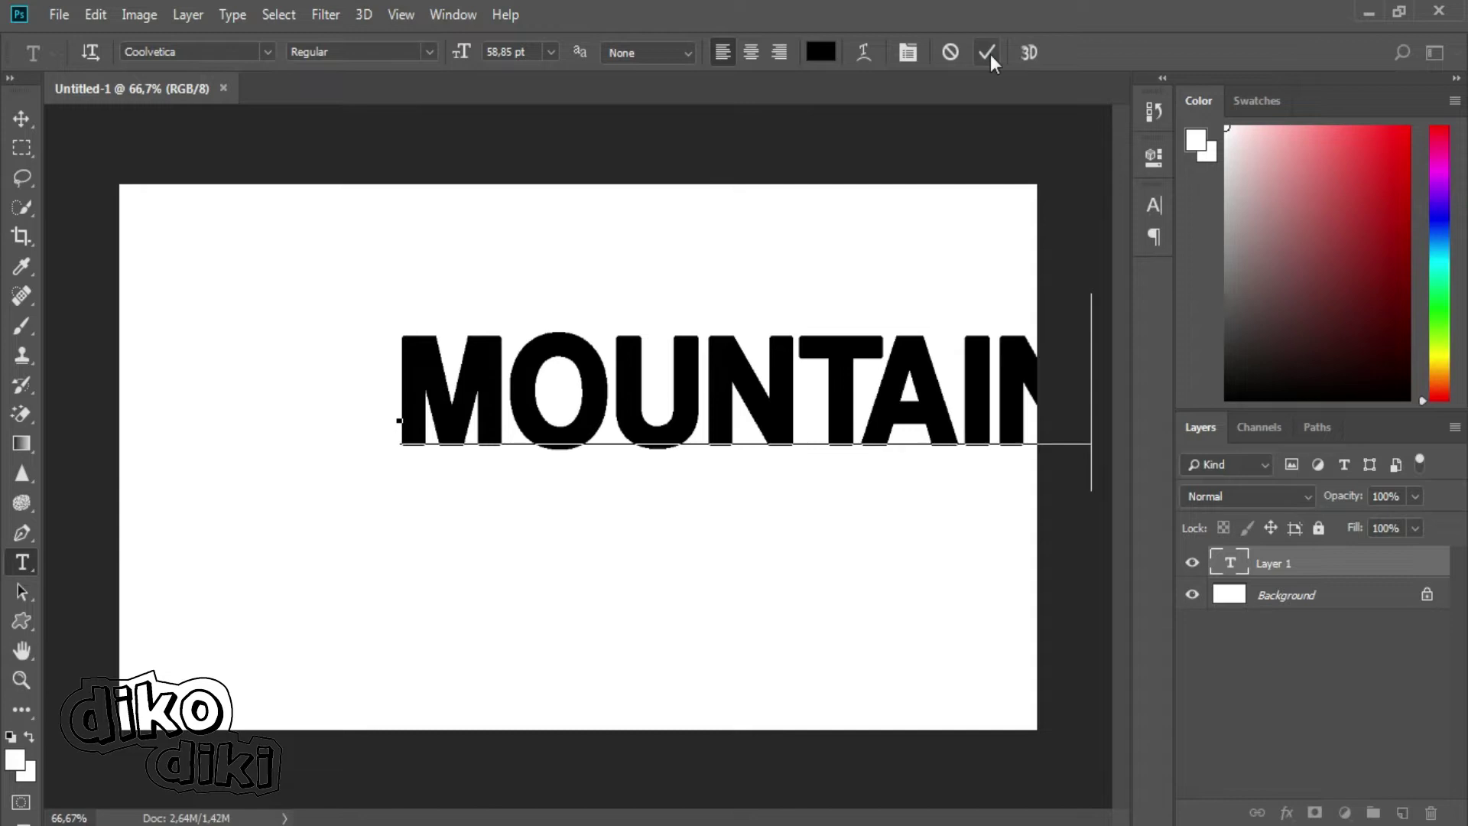
left_click(988, 53)
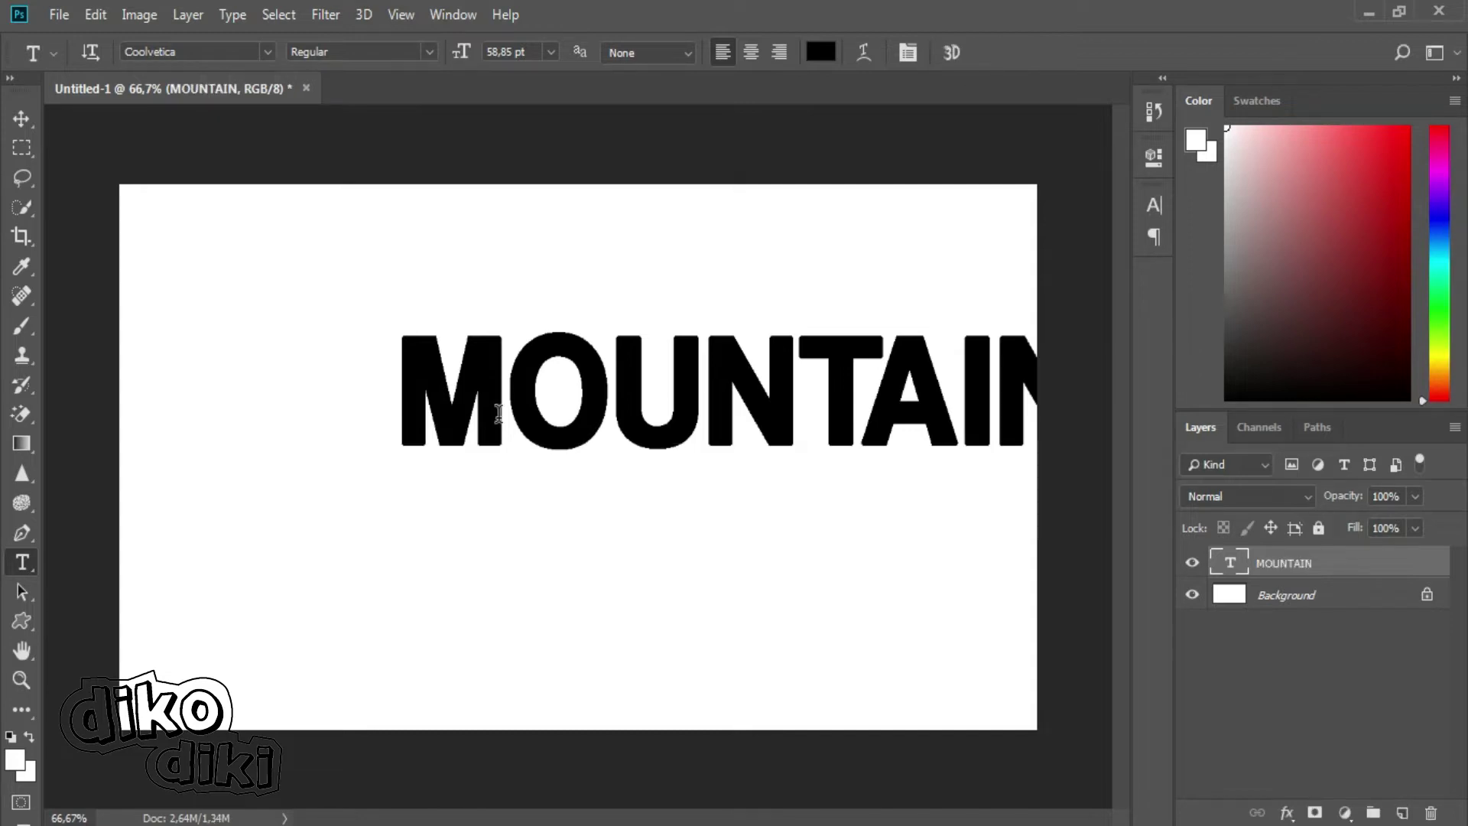
- Move the MOUNTAIN text onto the canvas and centre it against the Background
left_click(21, 119)
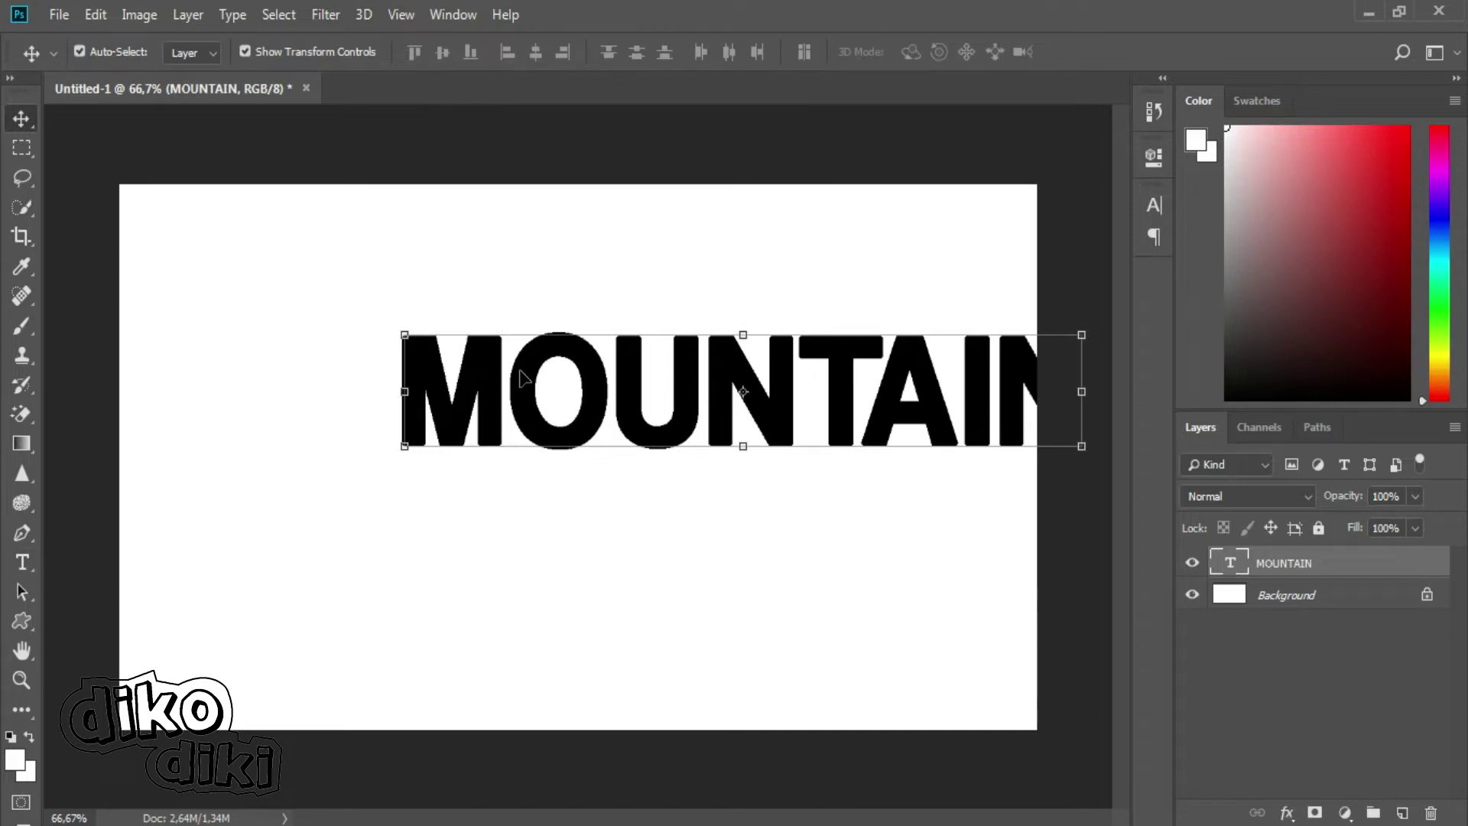
left_click_drag(514, 375, 336, 423)
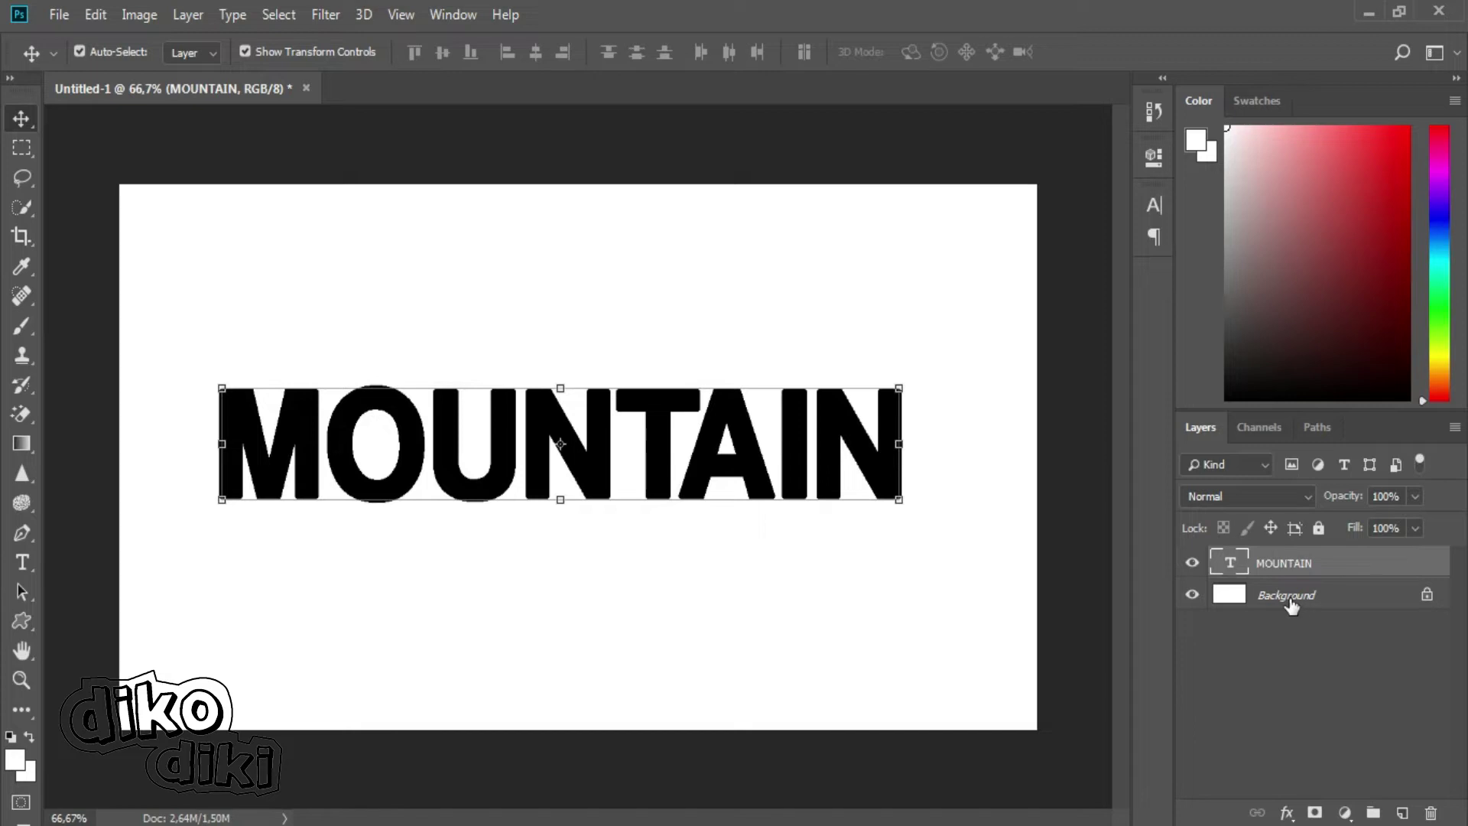
left_click(1291, 604, "shift")
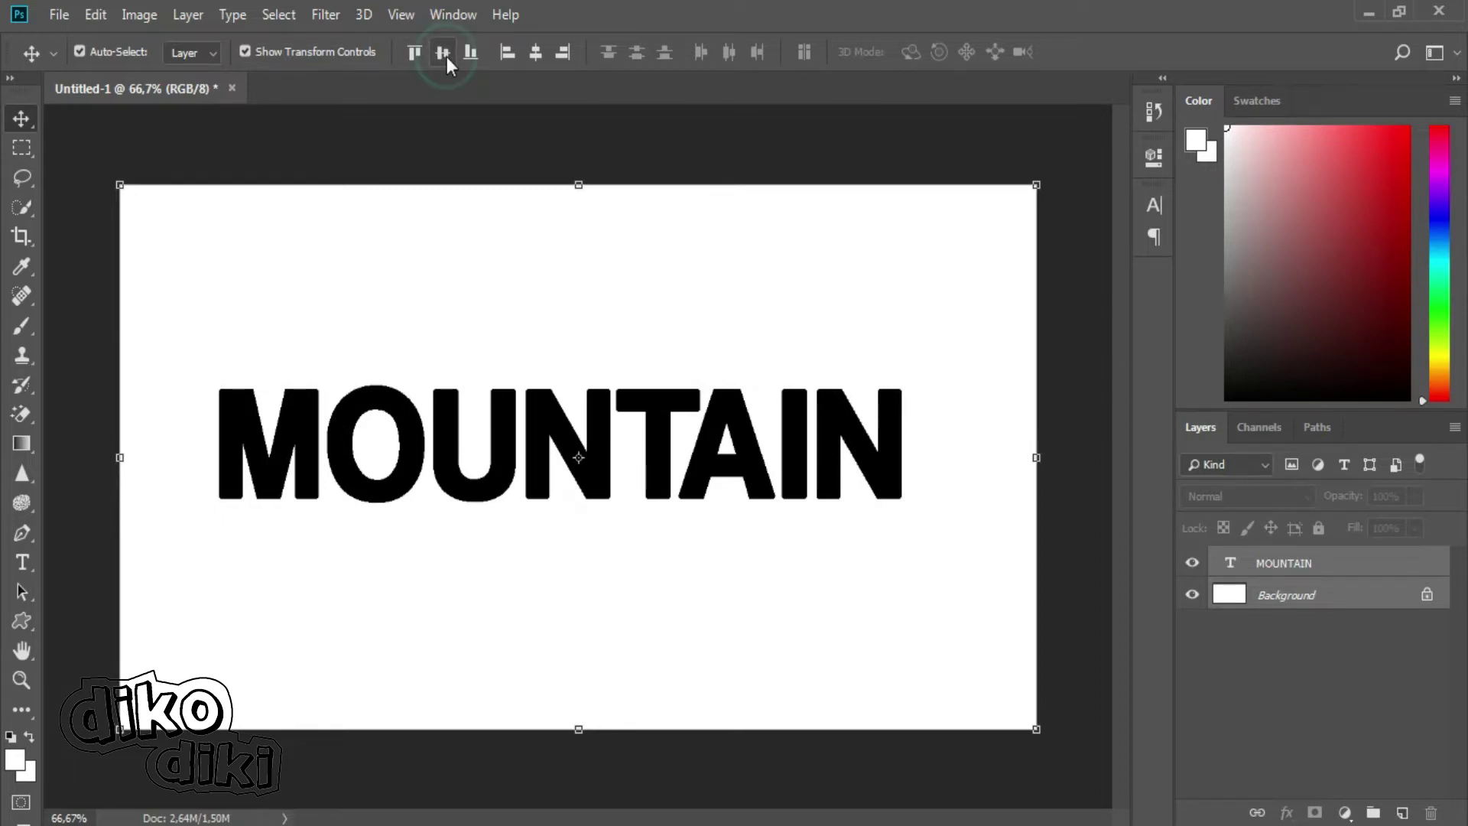
left_click(538, 54)
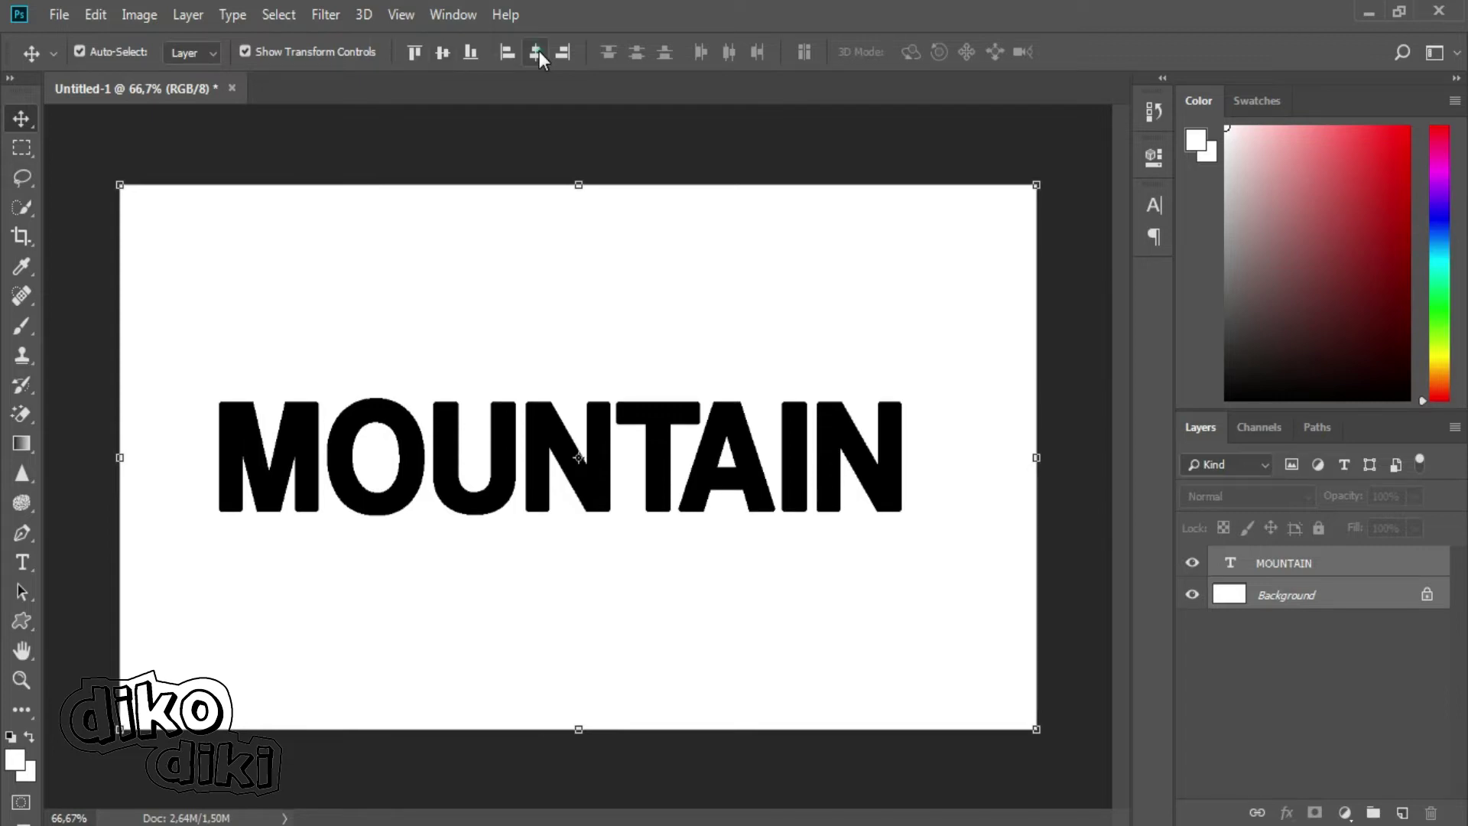
left_click(537, 54)
left_click(304, 305)
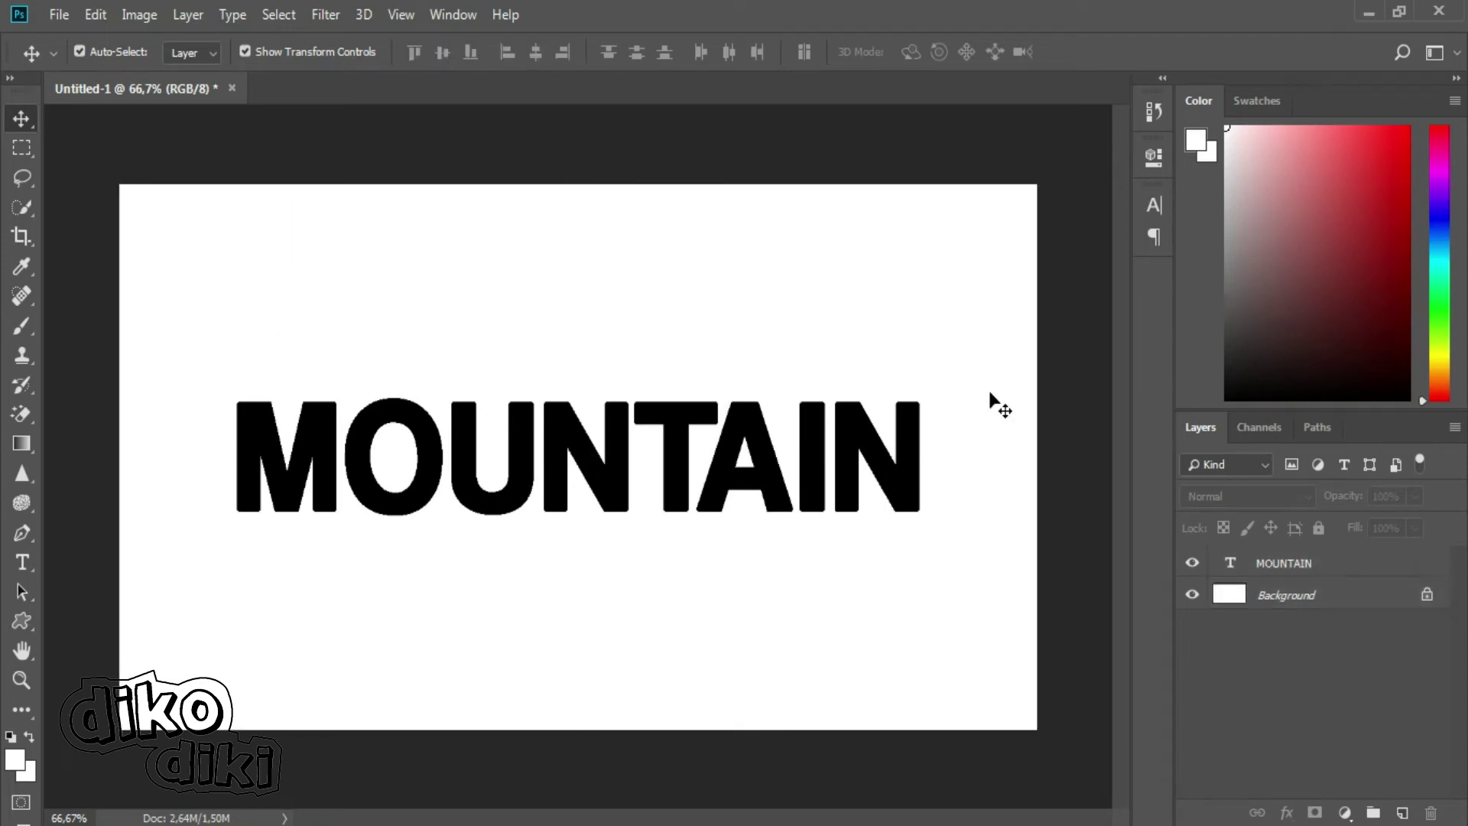
- Enlarge the MOUNTAIN text from its corner and centre it on the canvas again
left_click(865, 422)
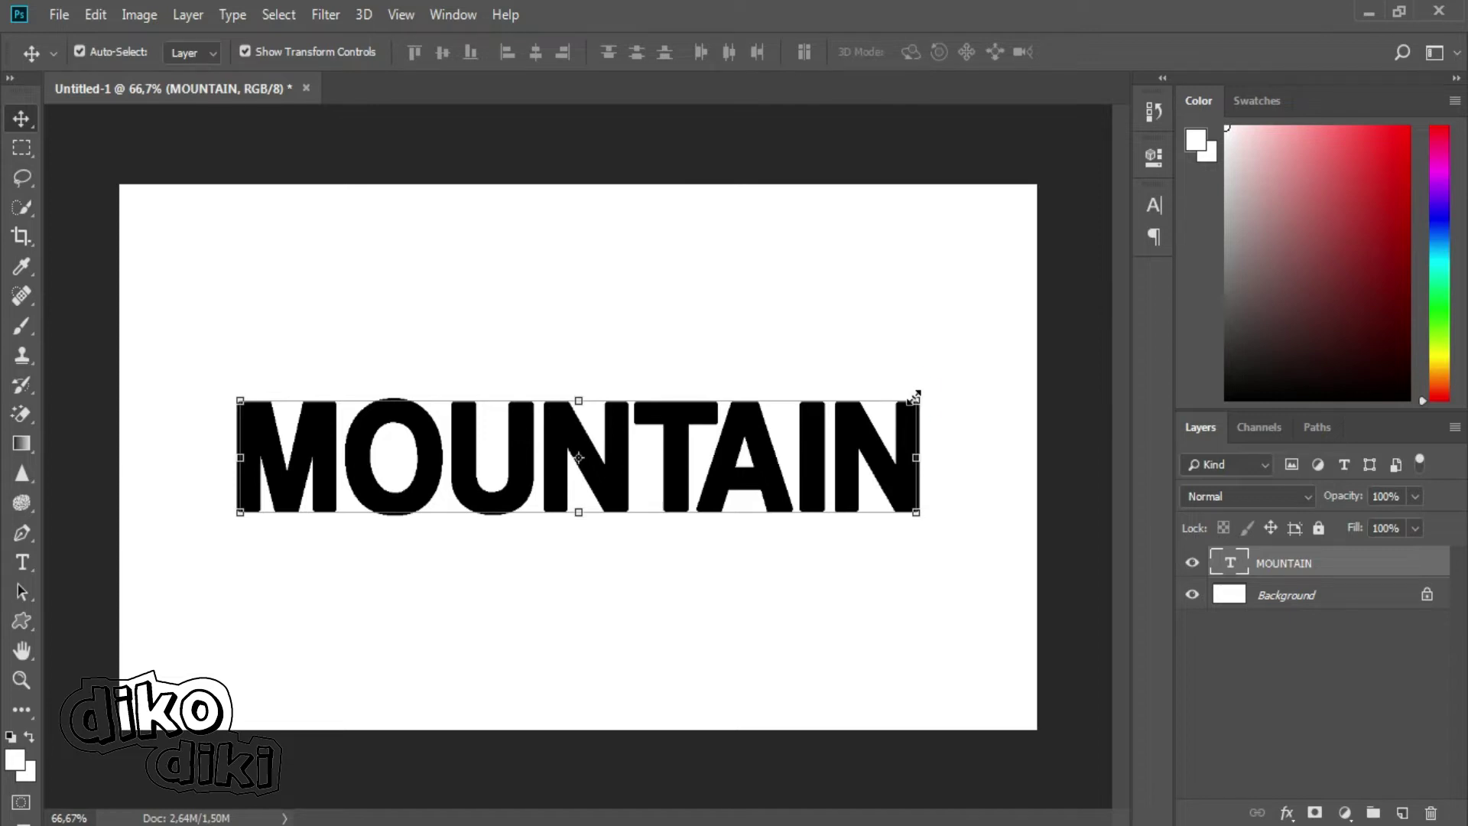
left_click_drag(915, 397, 1018, 298)
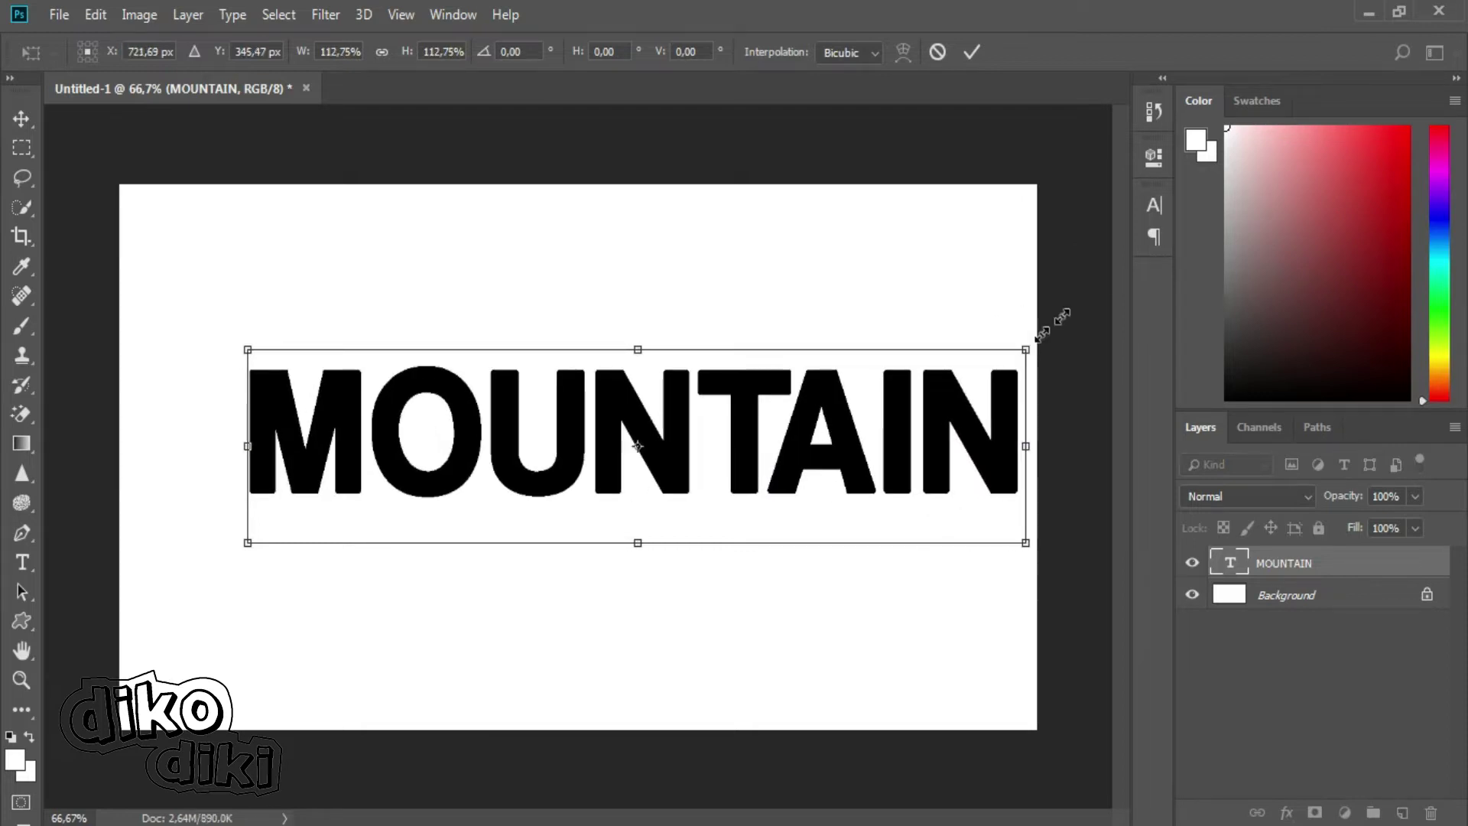
left_click_drag(1024, 348, 1090, 321)
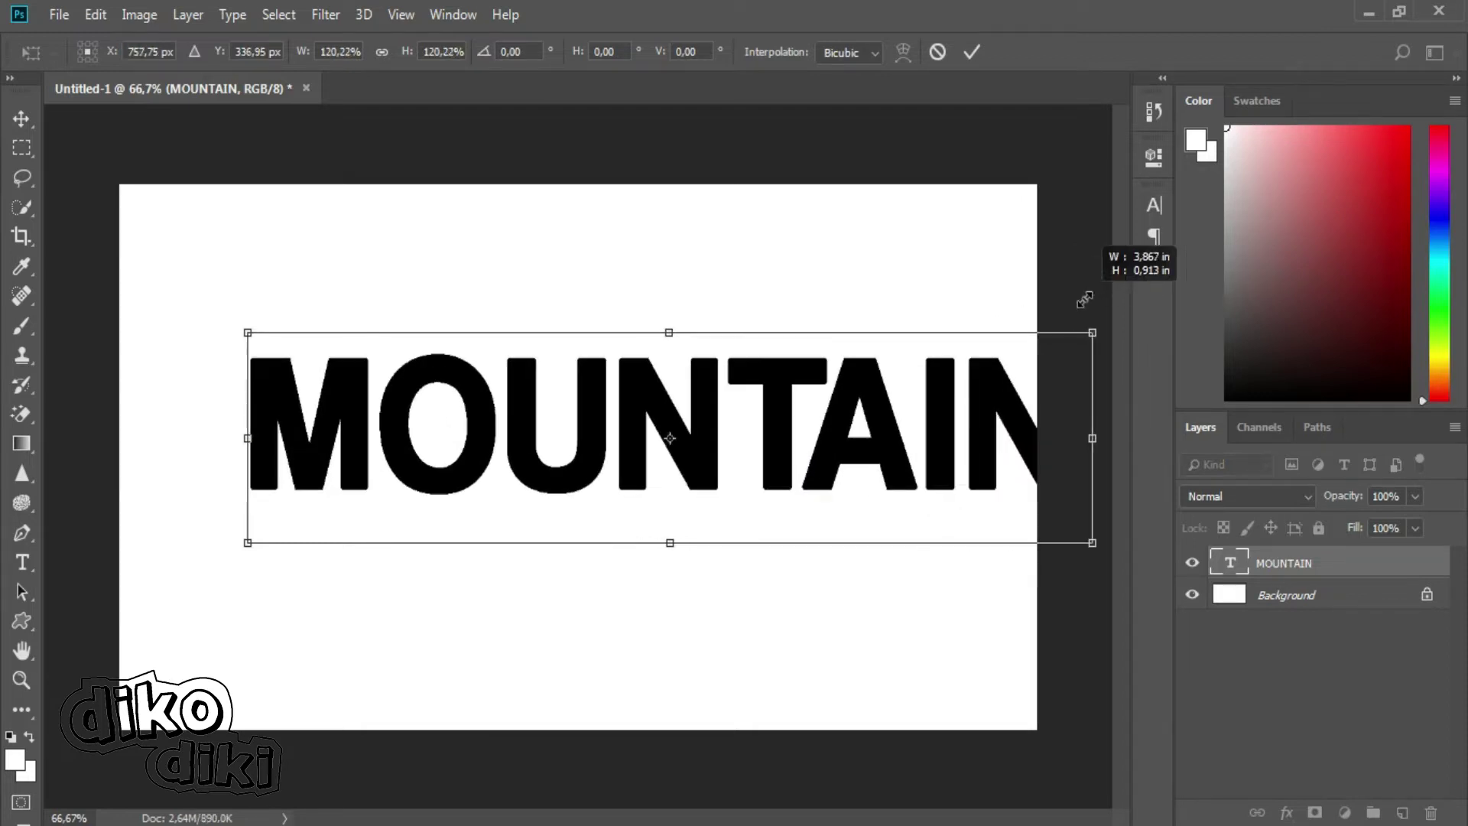
left_click(970, 54)
left_click(1284, 603)
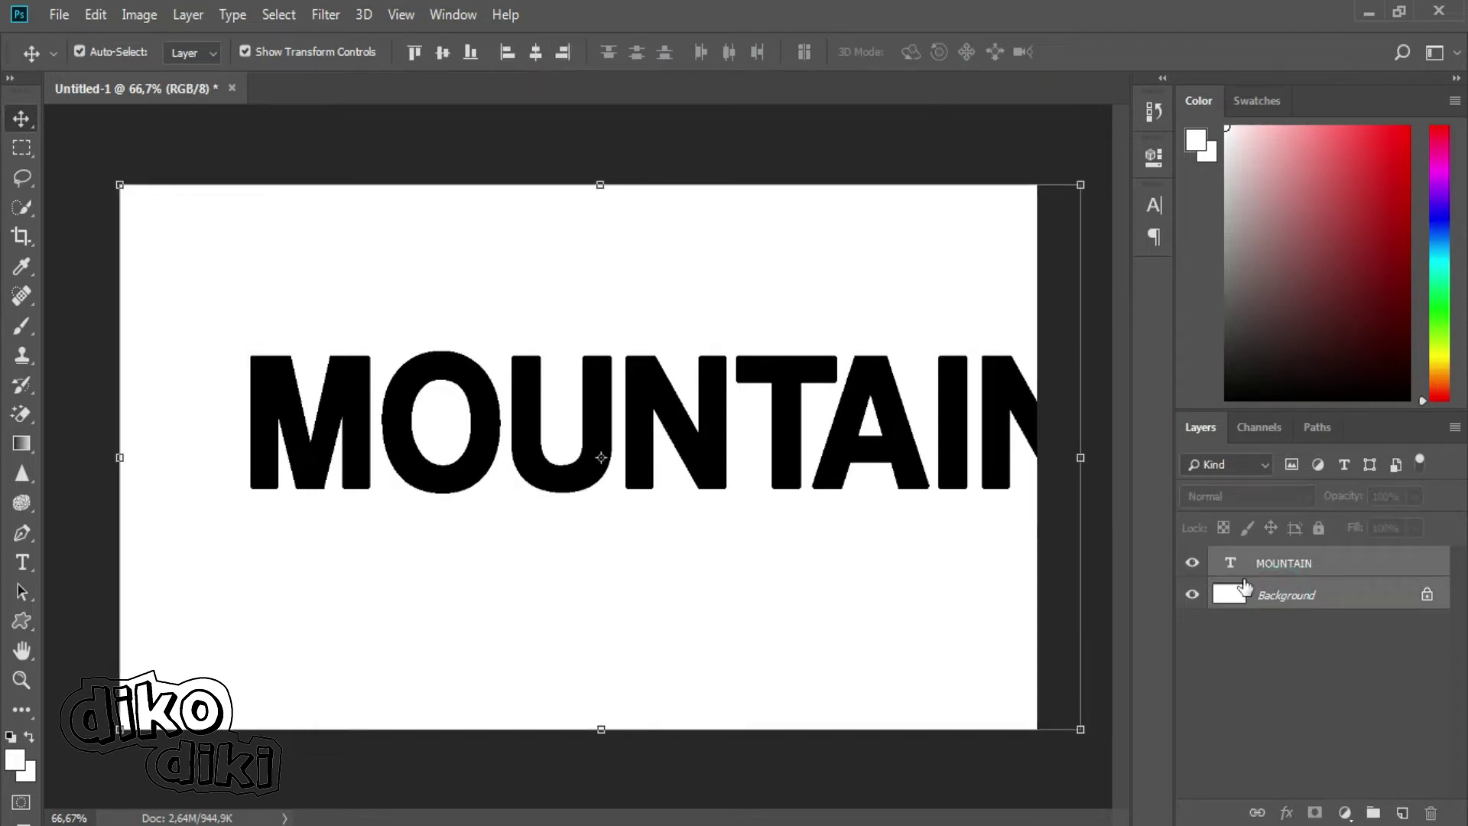
left_click(442, 52)
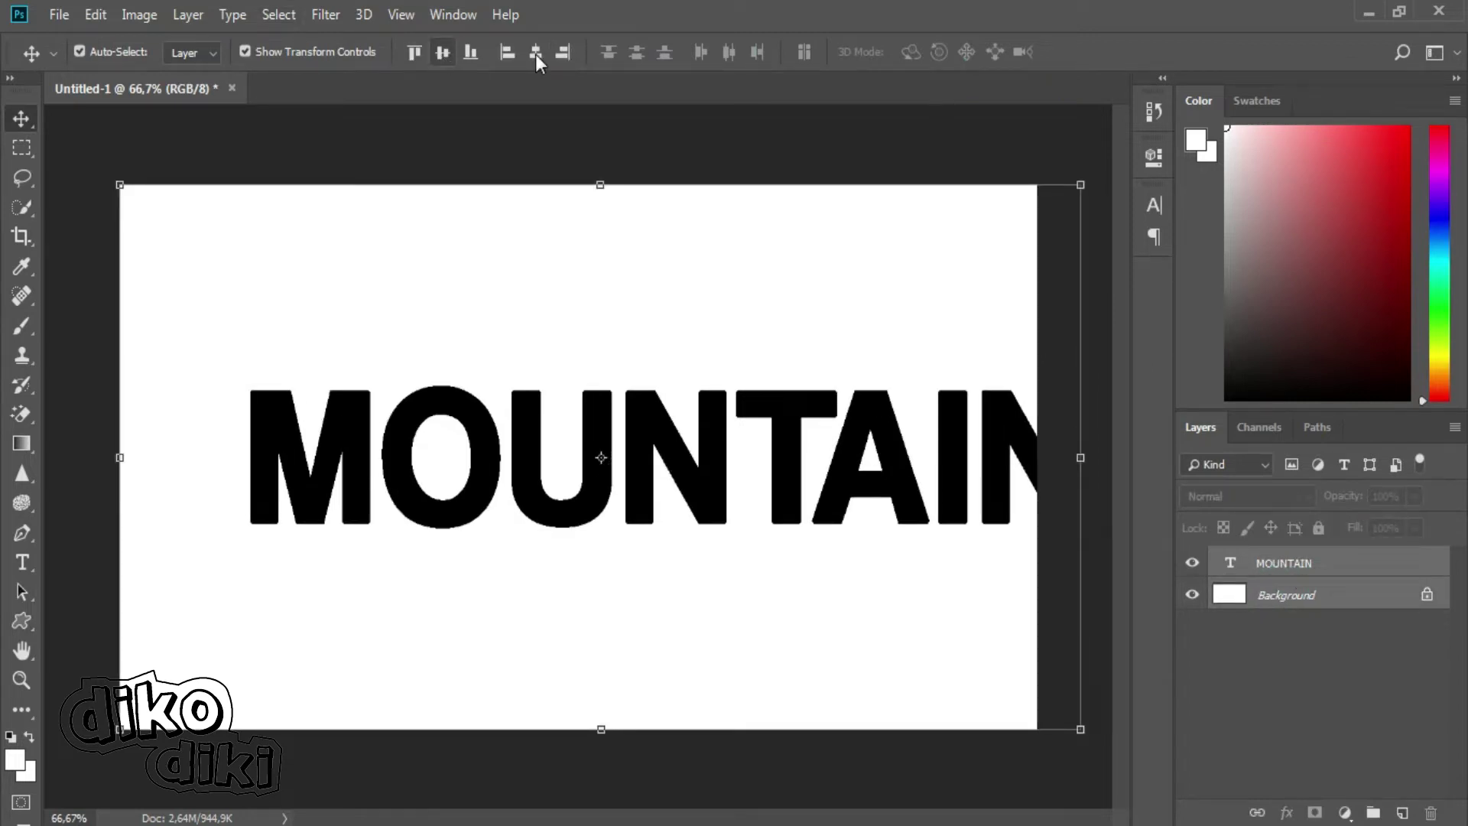
left_click(536, 52)
left_click(797, 415)
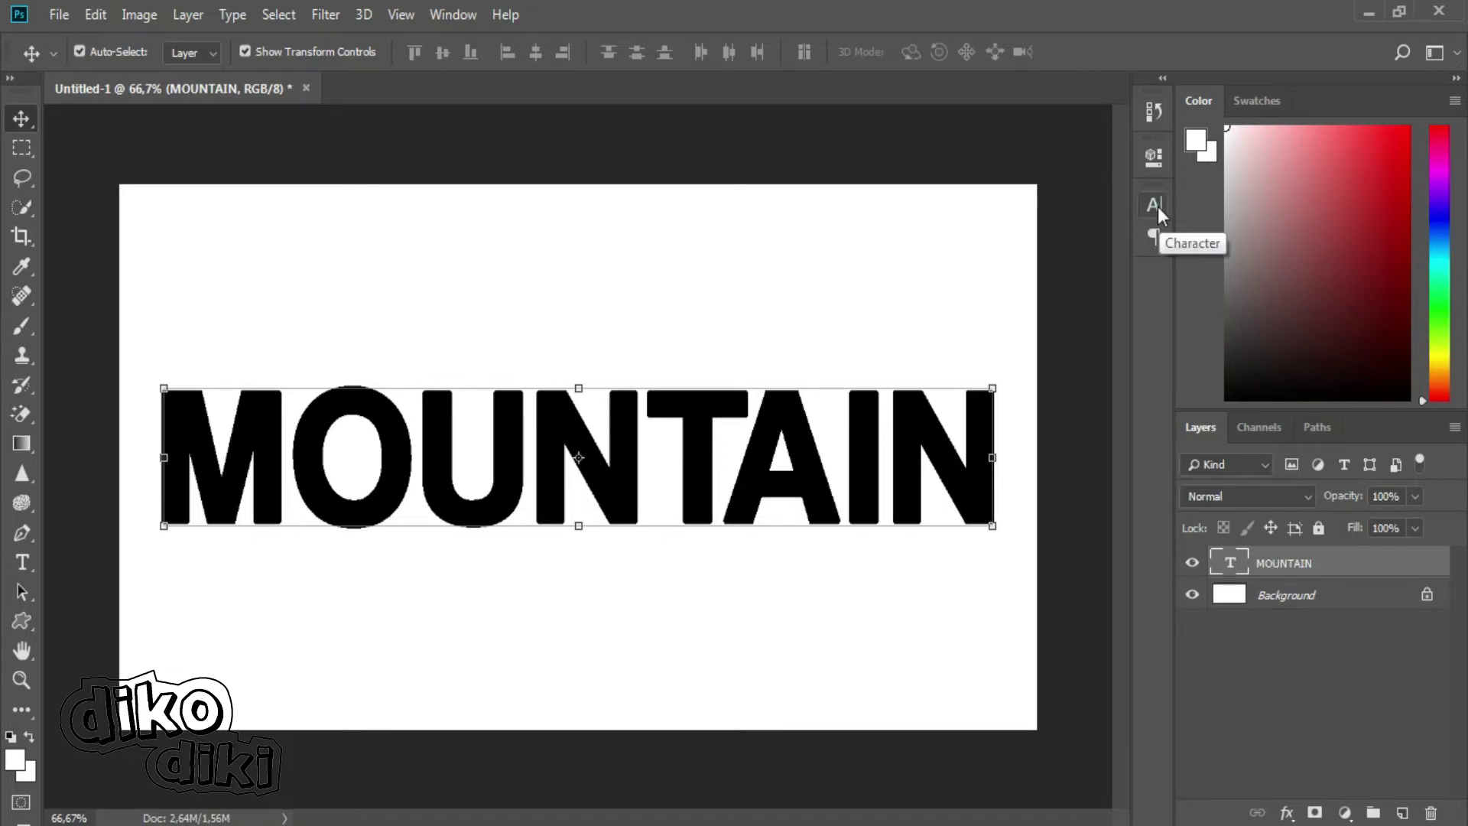
- Tighten the MOUNTAIN letter spacing to -100 tracking in the Character panel
left_click(1155, 208)
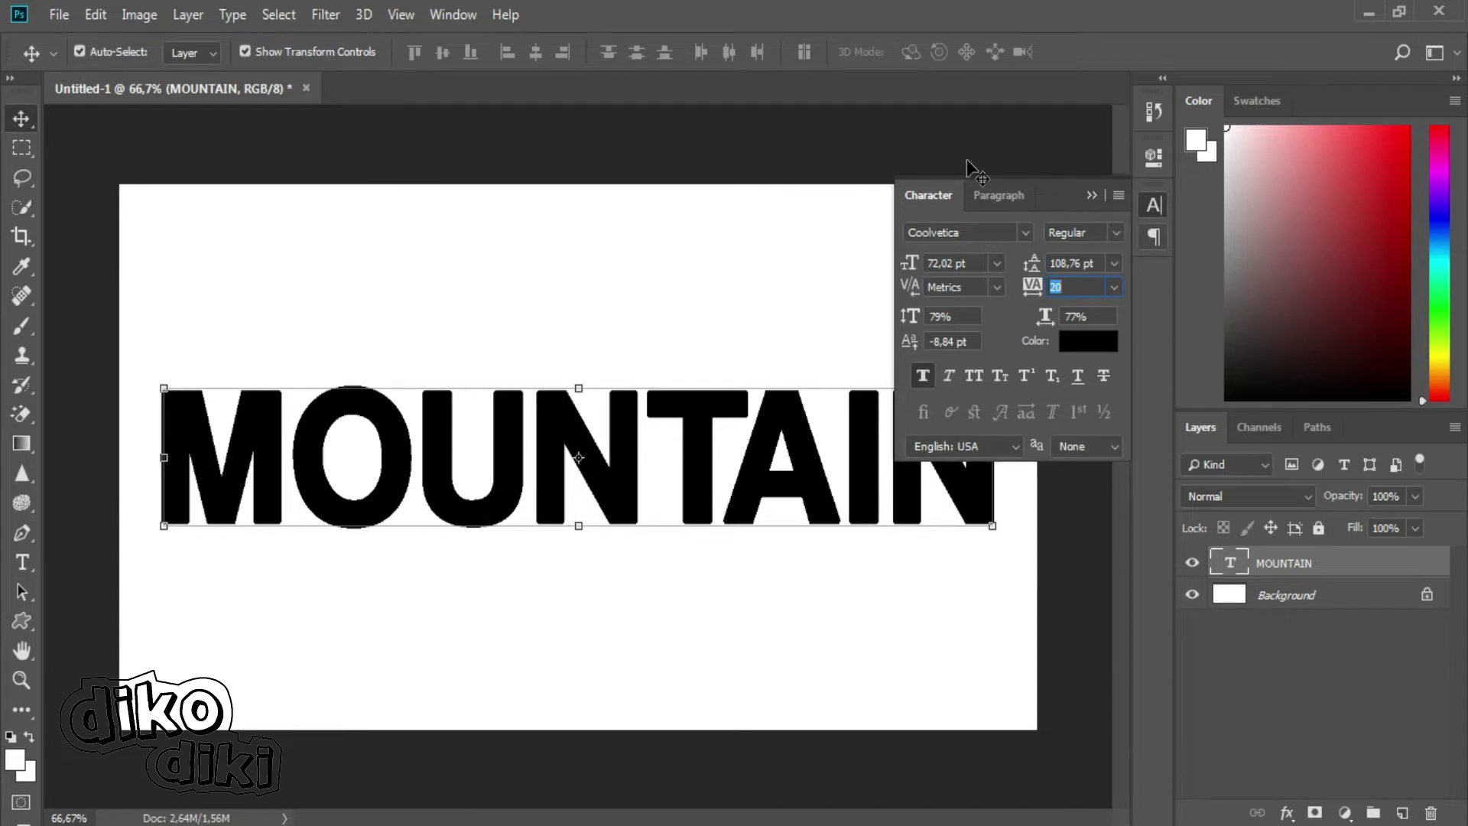
left_click(451, 14)
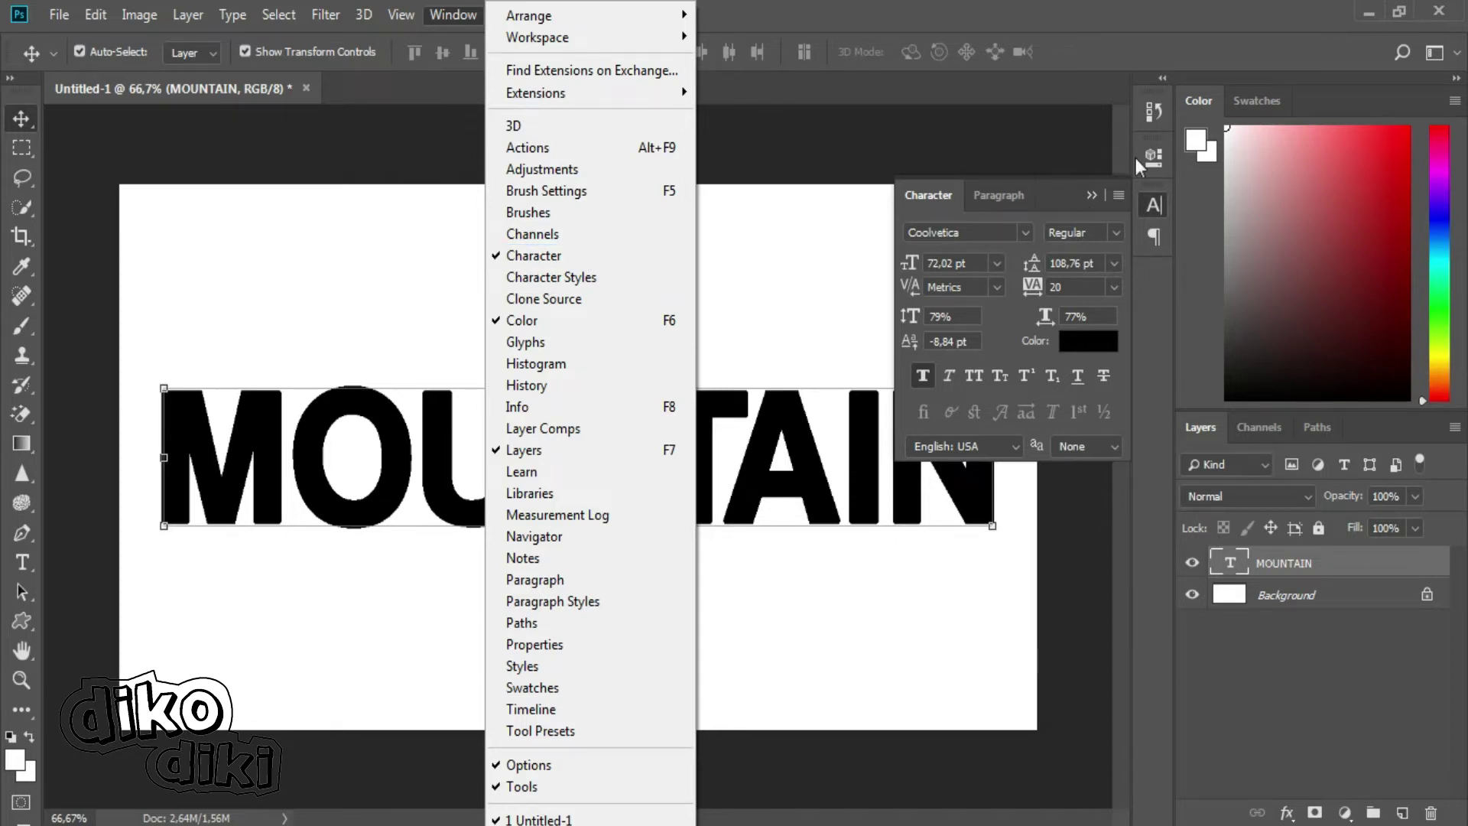
left_click(1010, 159)
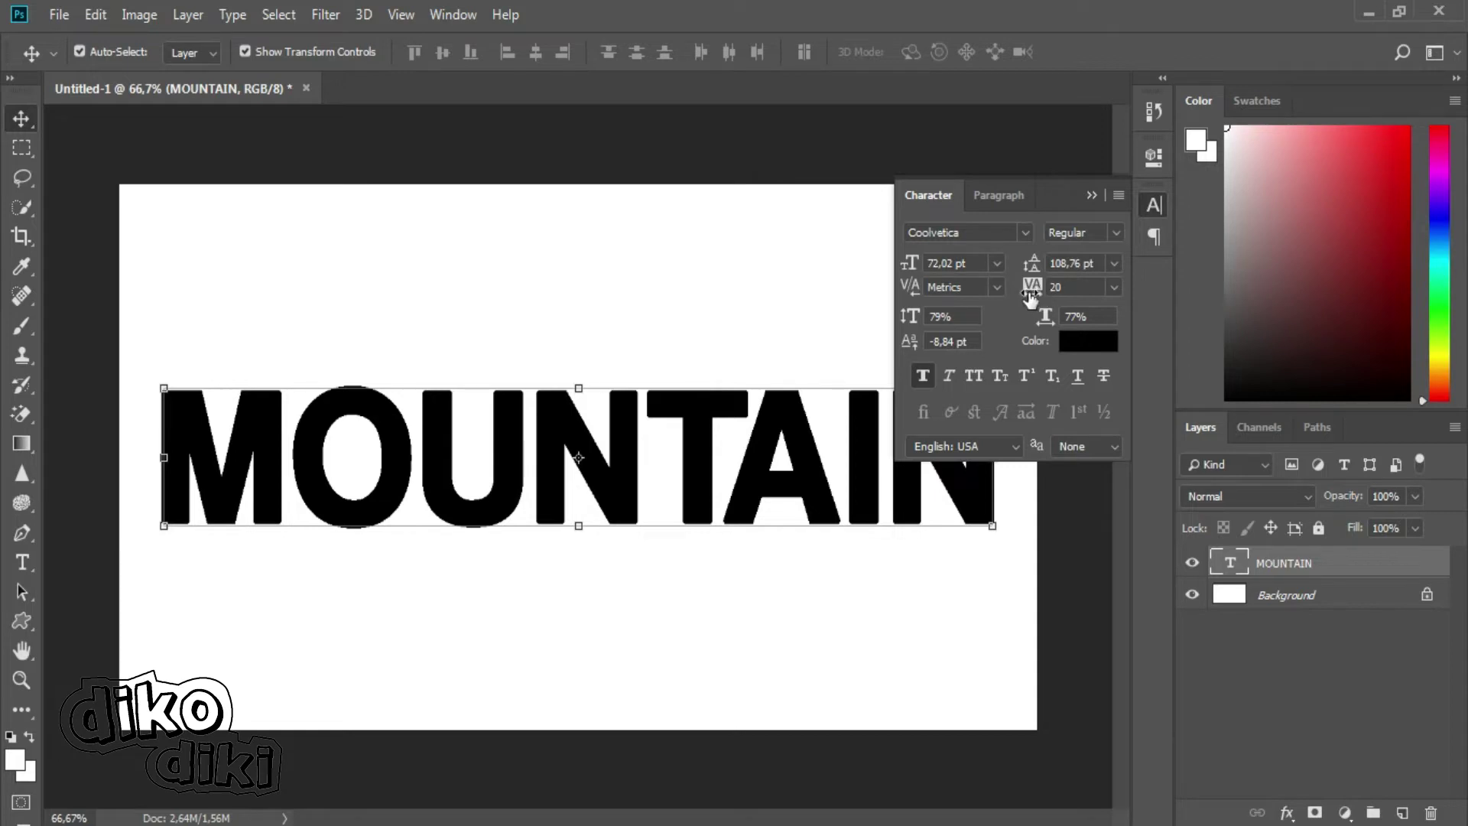
left_click(1074, 287)
key("BackSpace")
key("BackSpace")
type("100")
key("Return")
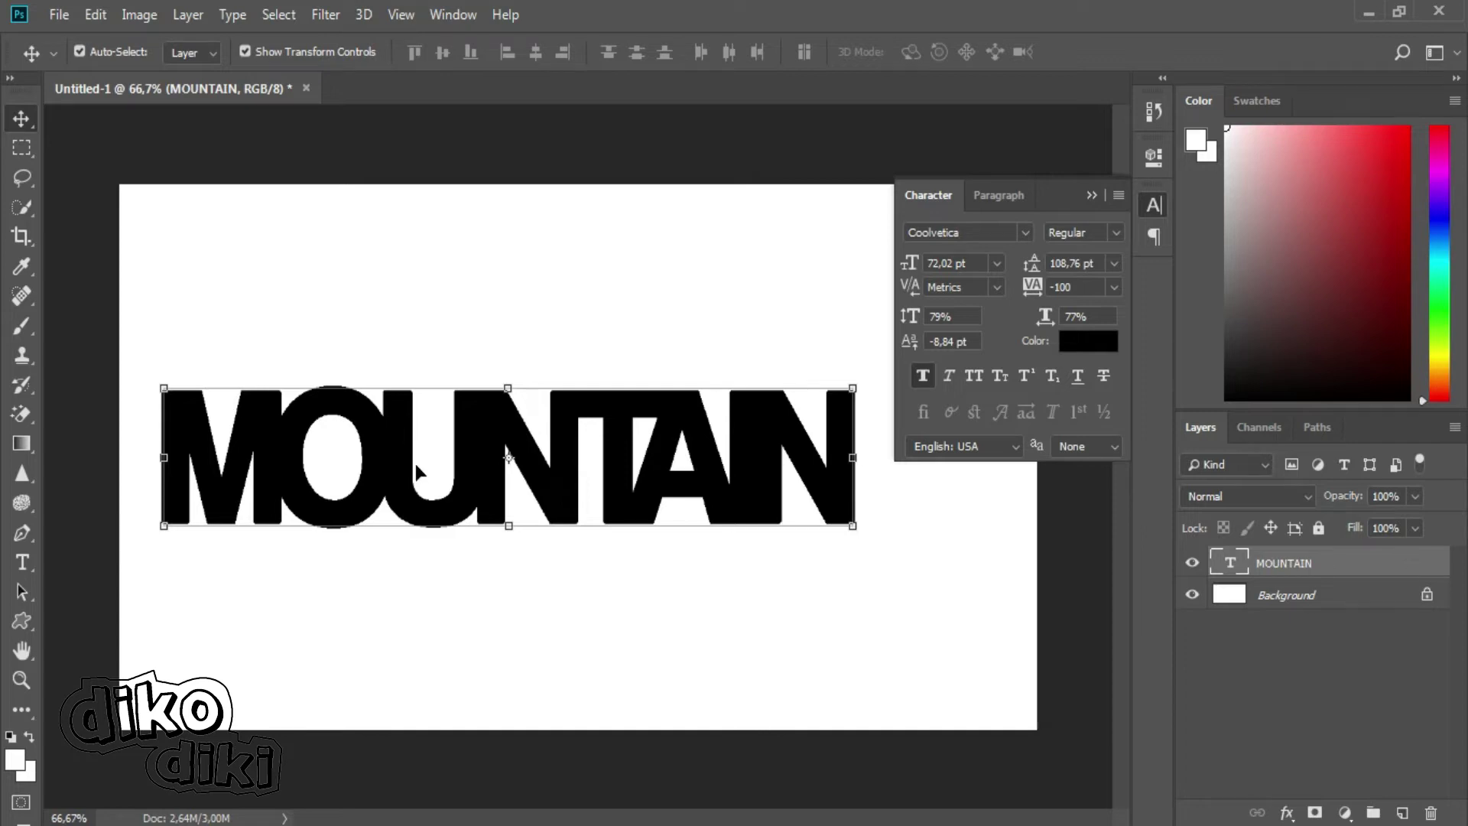
left_click(1091, 195)
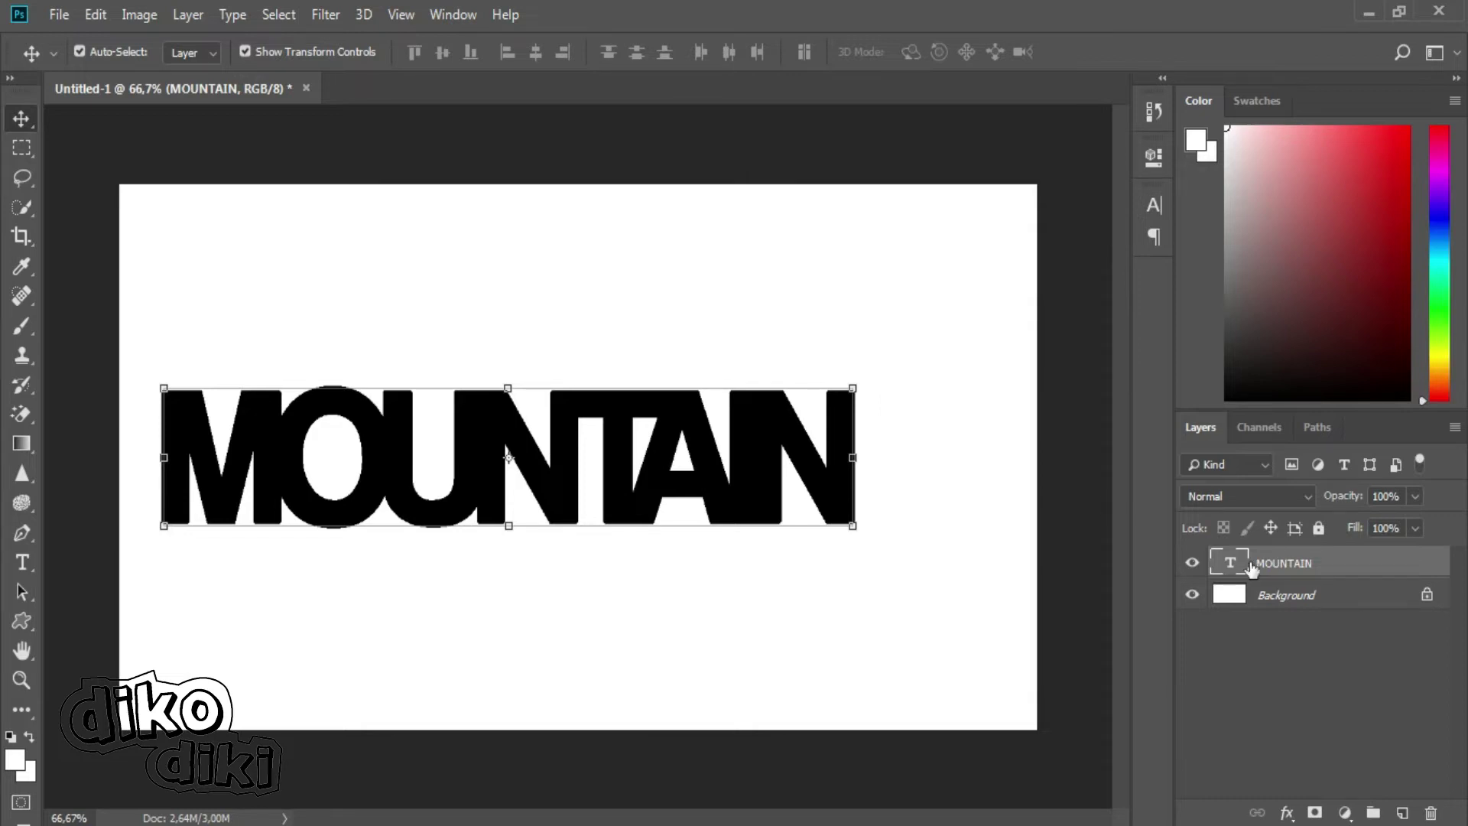
- Scale MOUNTAIN up to span most of the canvas and re-centre it with the Background
left_click(1270, 596, "shift")
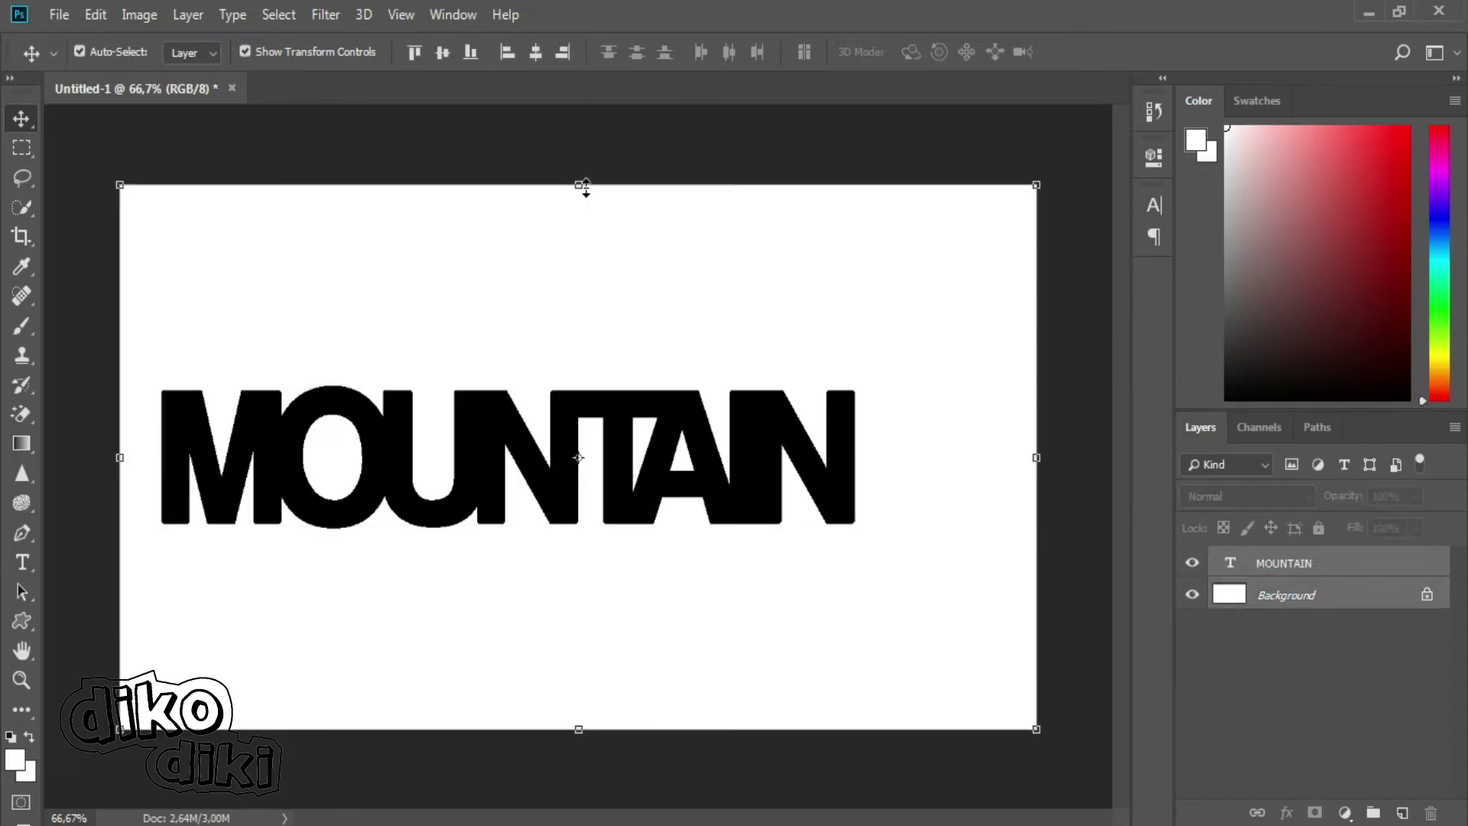
left_click(536, 53)
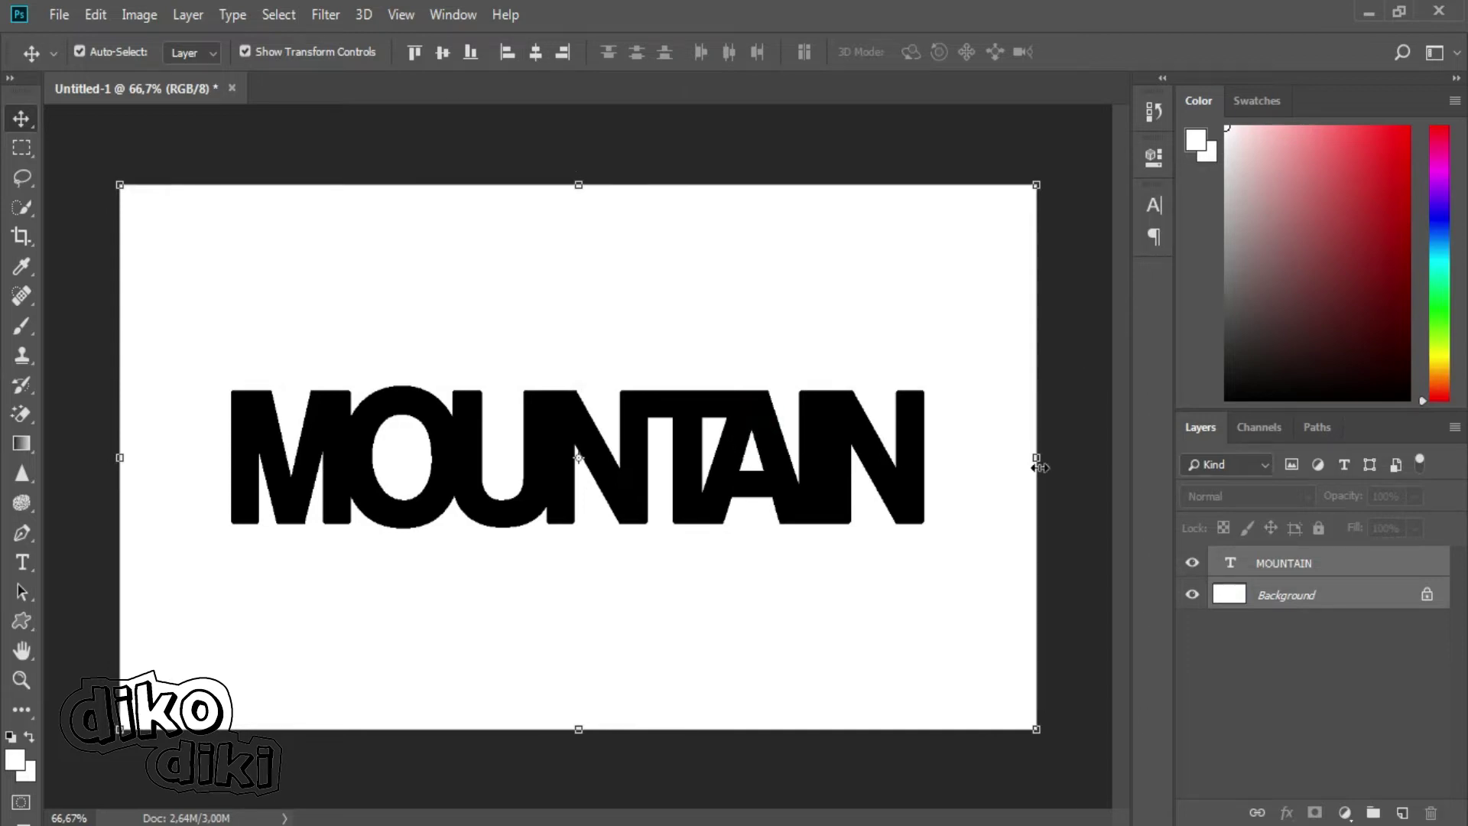
left_click(910, 405)
left_click_drag(923, 388, 1053, 317)
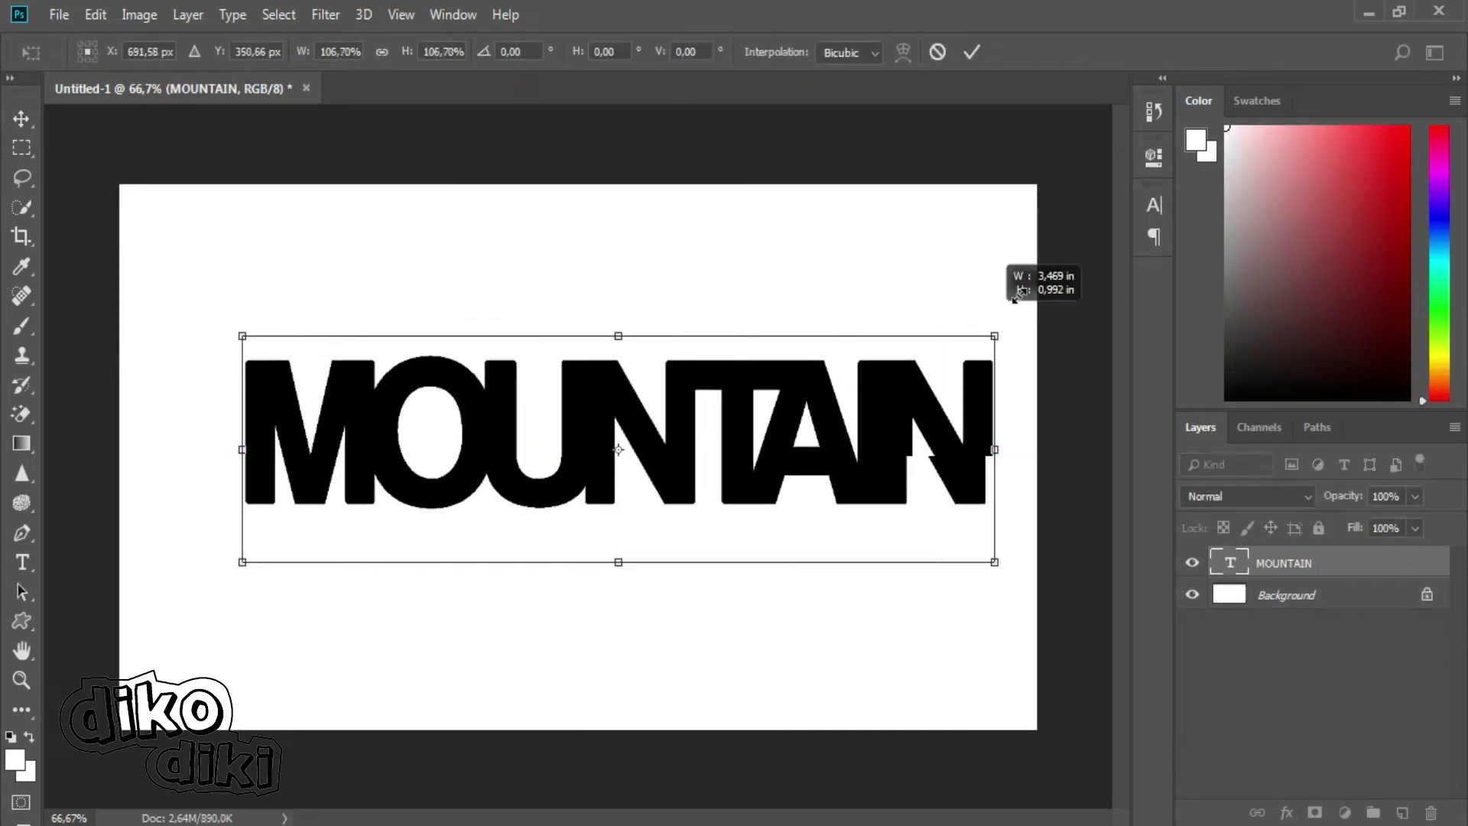
left_click_drag(719, 439, 672, 440)
left_click_drag(1001, 351, 1031, 334)
left_click_drag(617, 504, 594, 507)
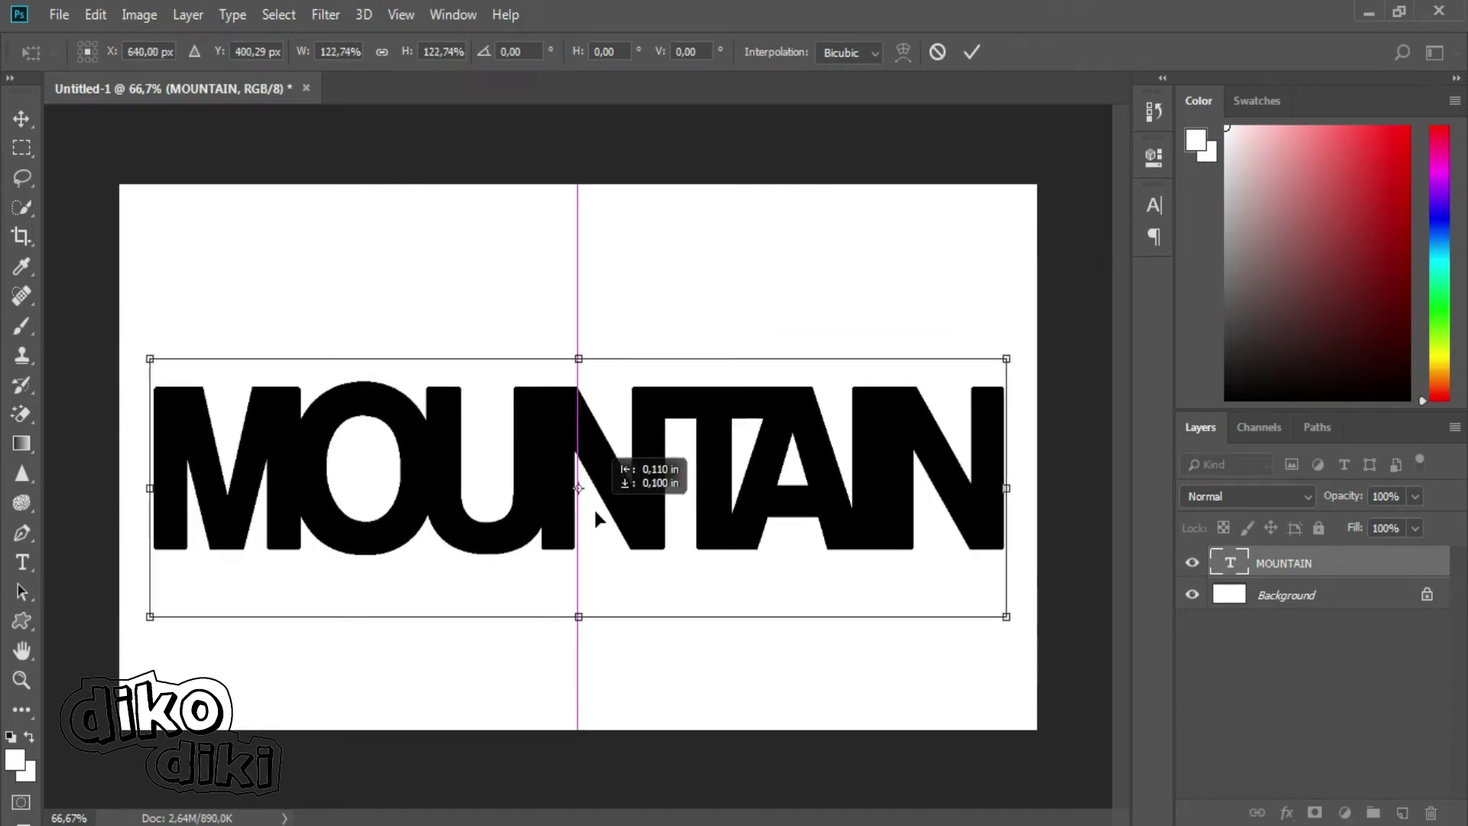
left_click(972, 52)
left_click(1284, 604, "shift")
left_click(535, 52)
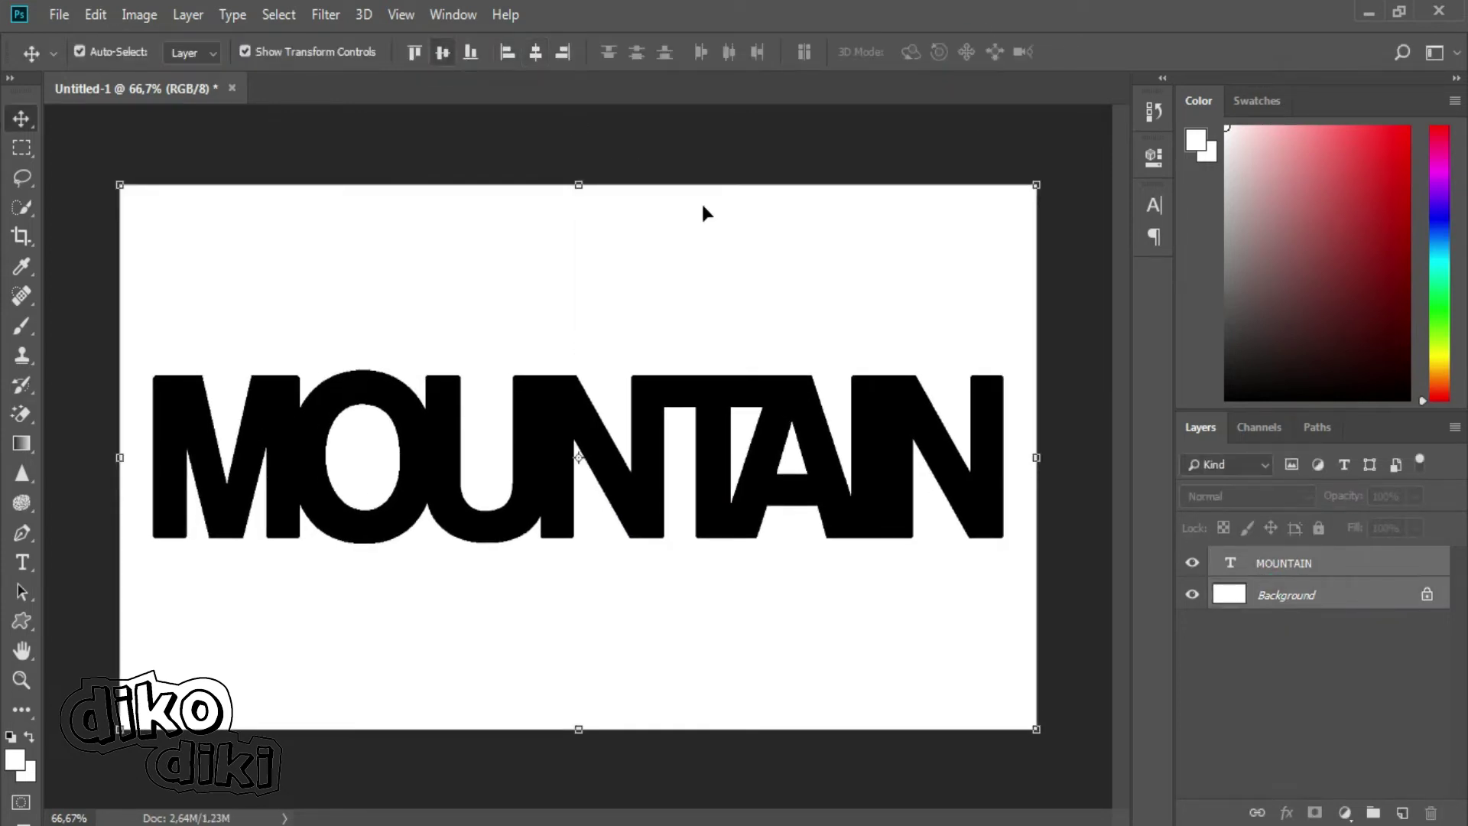
left_click(946, 247)
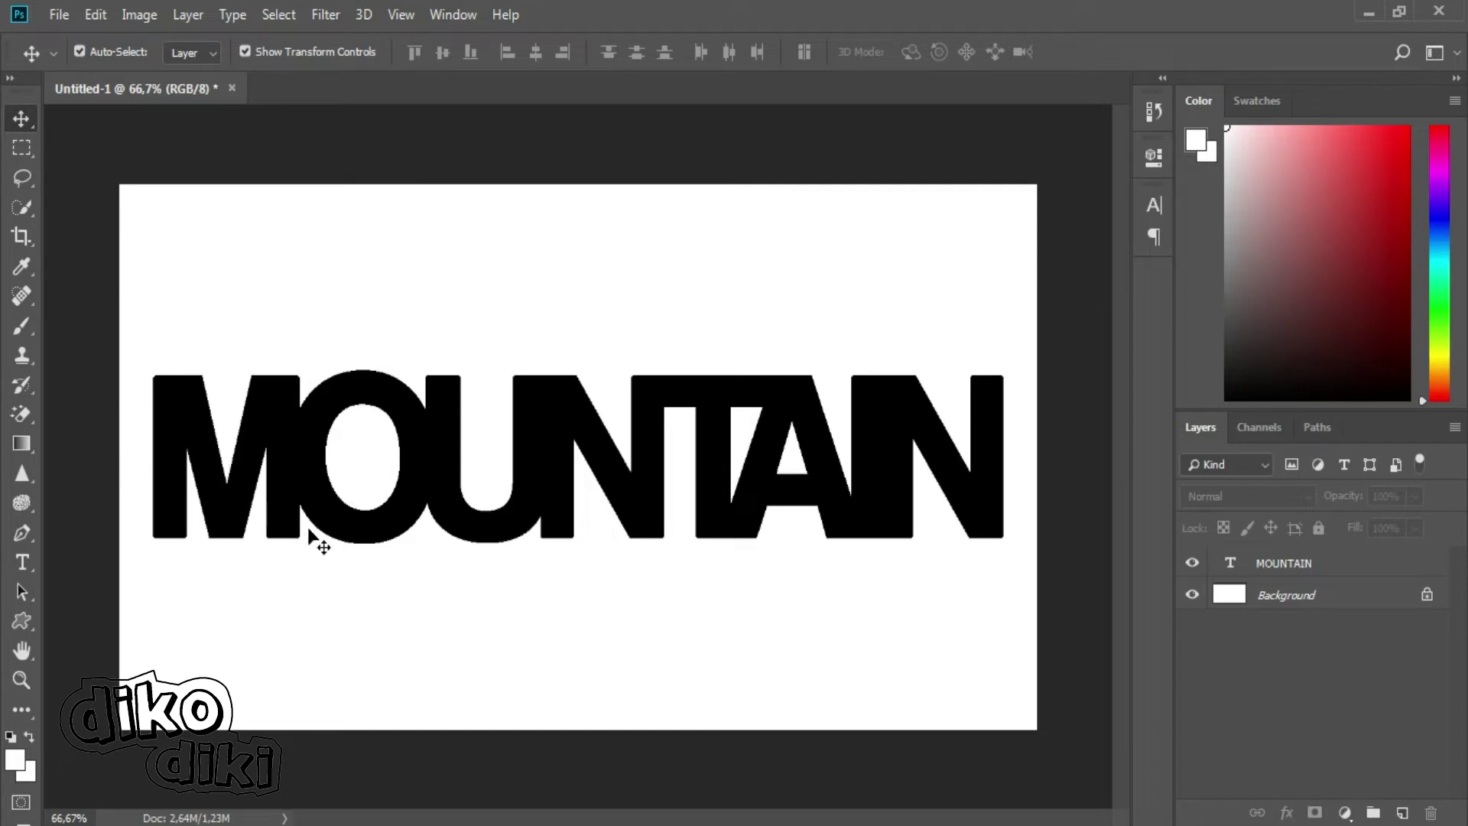
- Place masking1.jpg embedded above the text and stretch it across the canvas
left_click(61, 12)
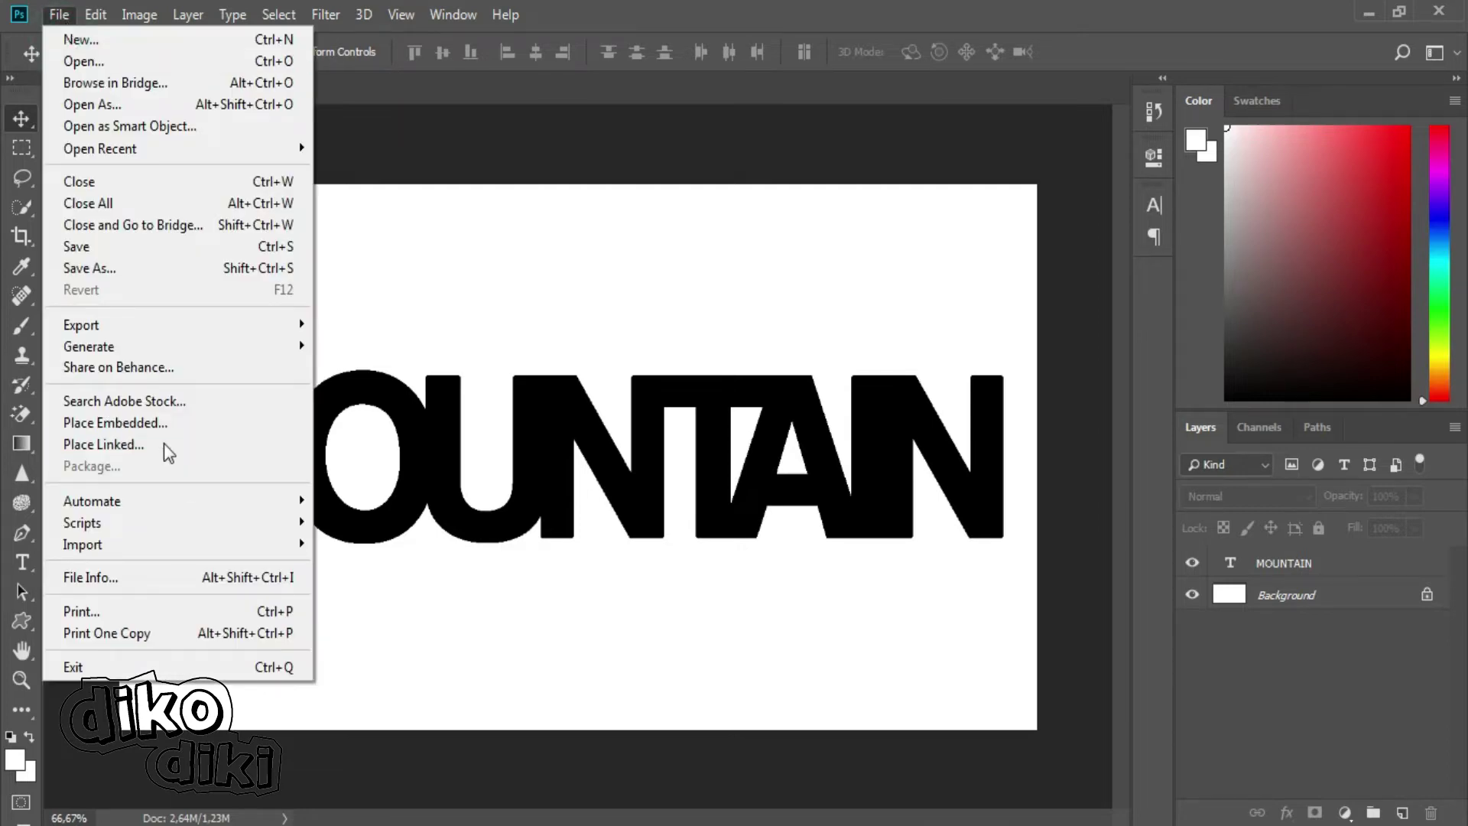
left_click(191, 423)
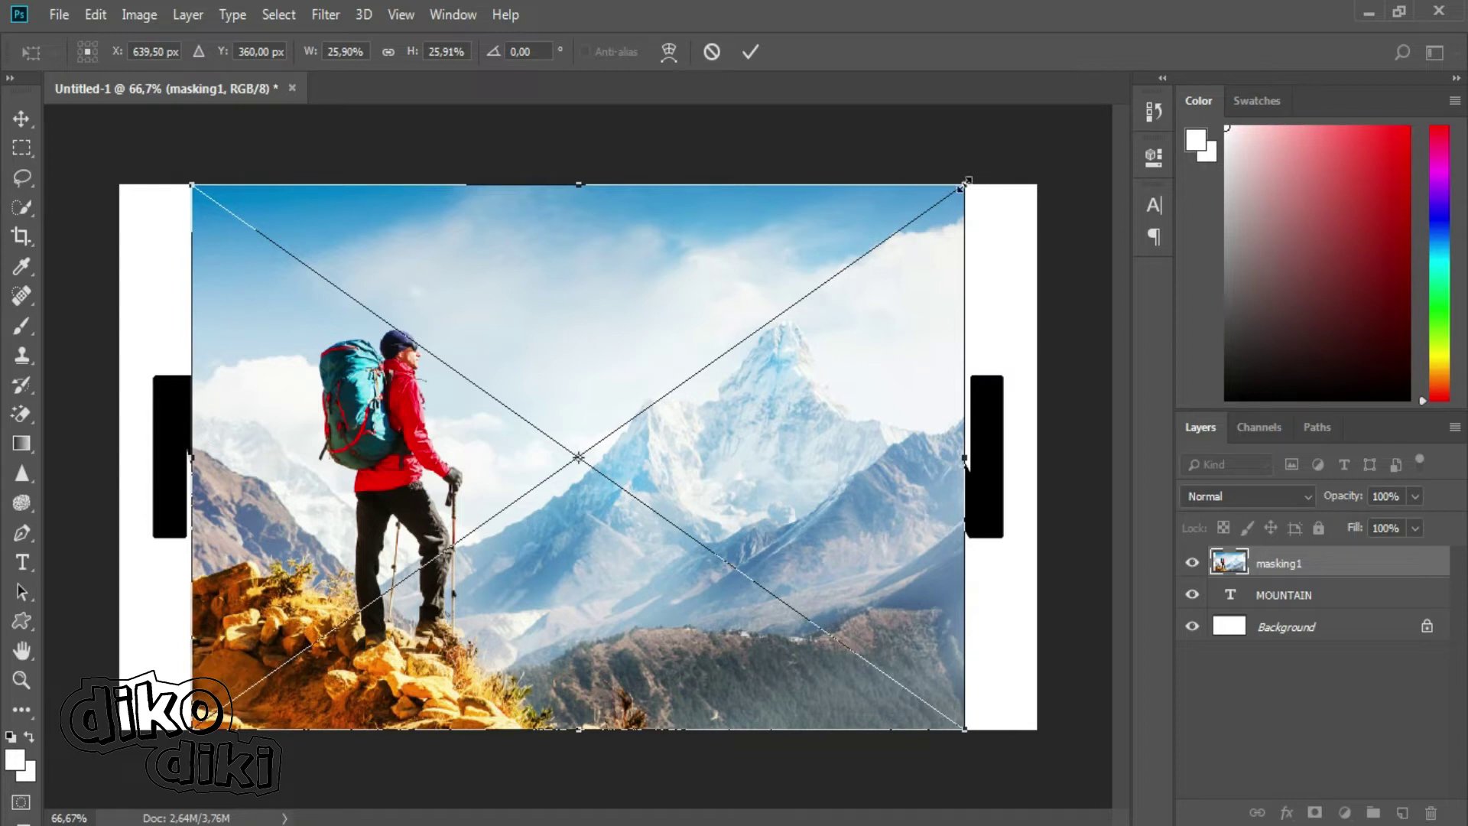
left_click_drag(965, 183, 1062, 135)
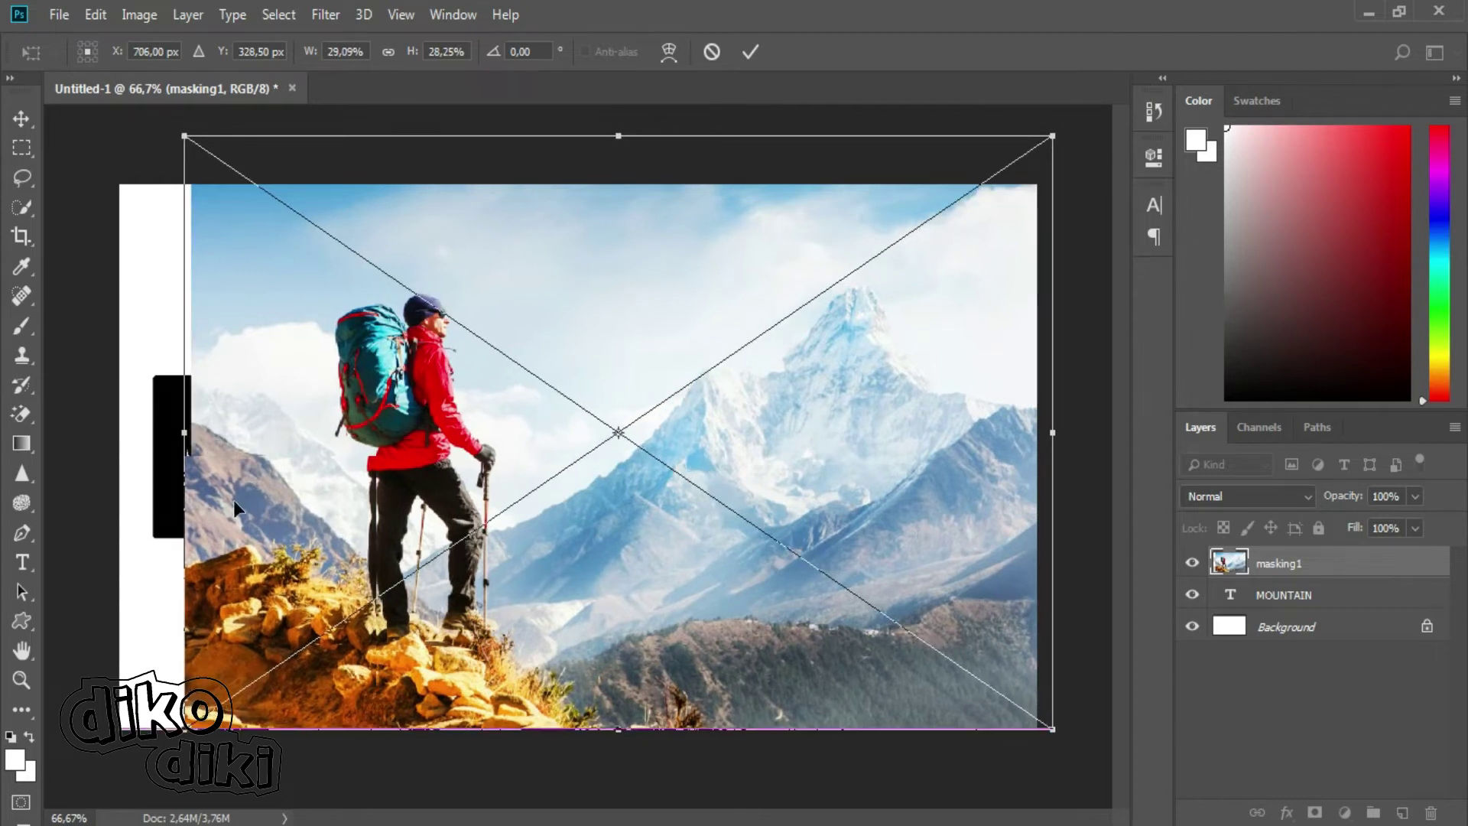
left_click_drag(237, 509, 154, 476)
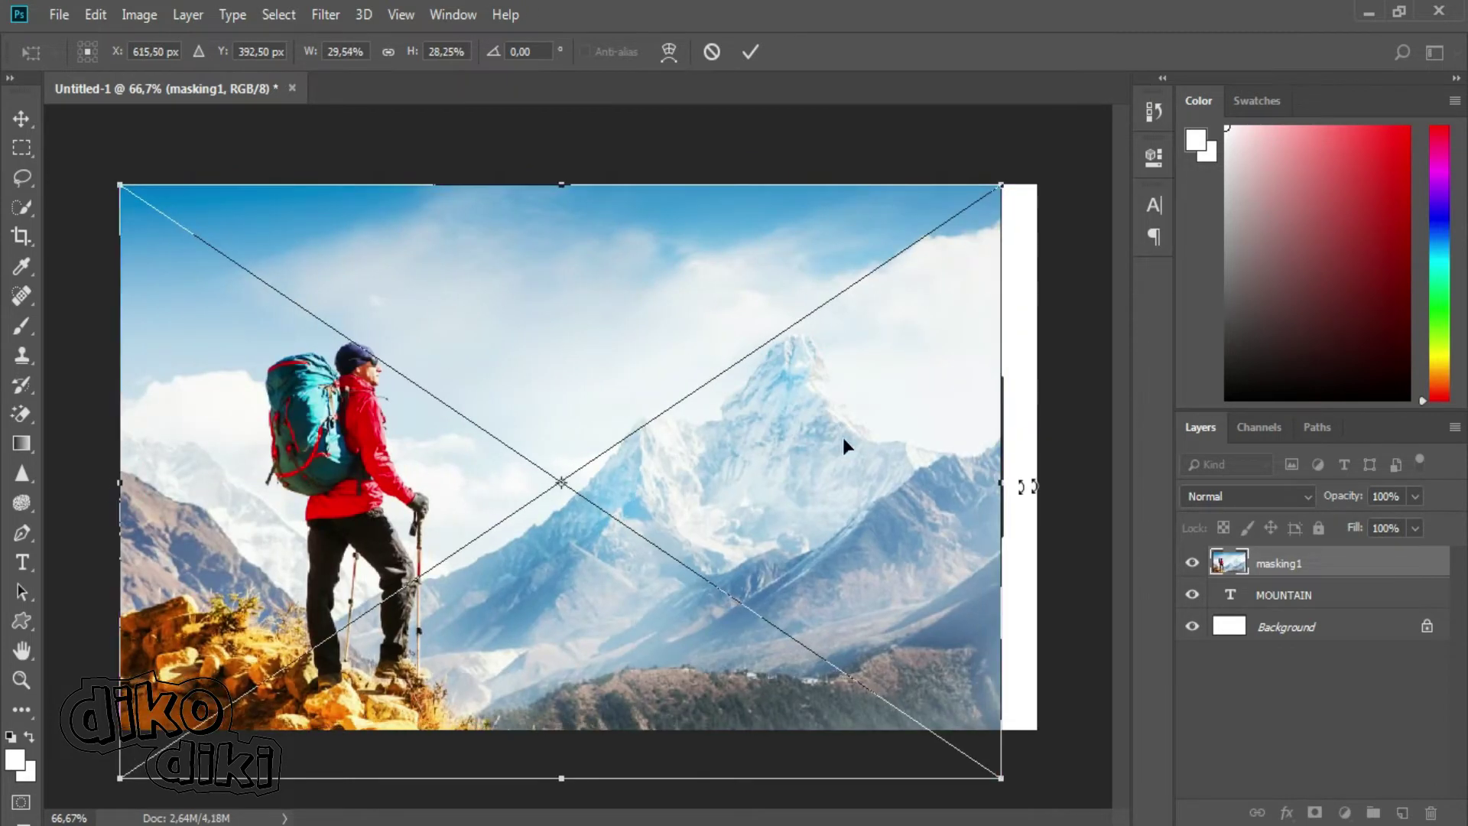
left_click_drag(1001, 484, 1037, 484)
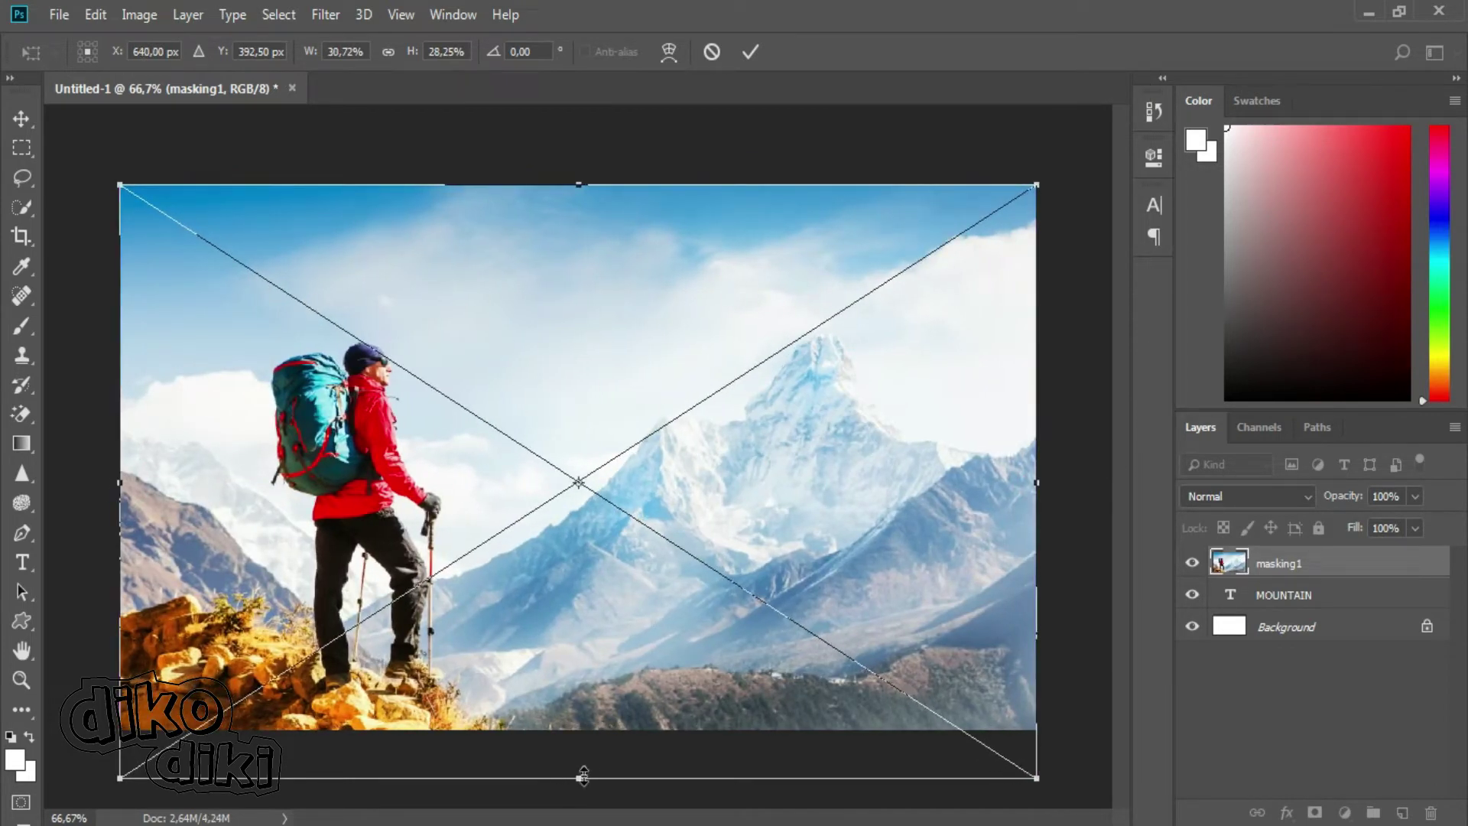
left_click_drag(582, 776, 583, 823)
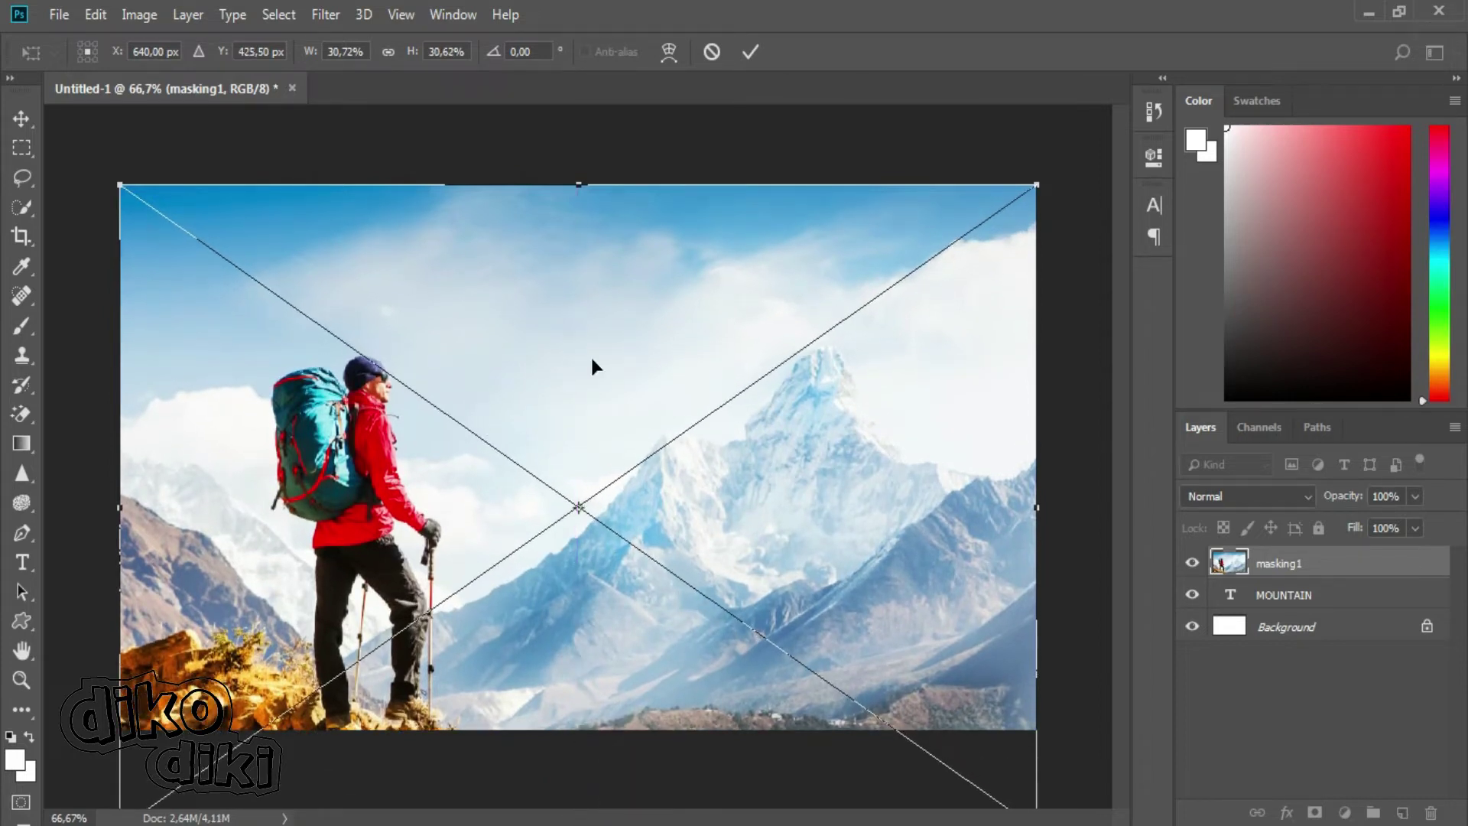
- Commit the placement, lower masking1 to 39% opacity, and shift the photo down-left
left_click(747, 52)
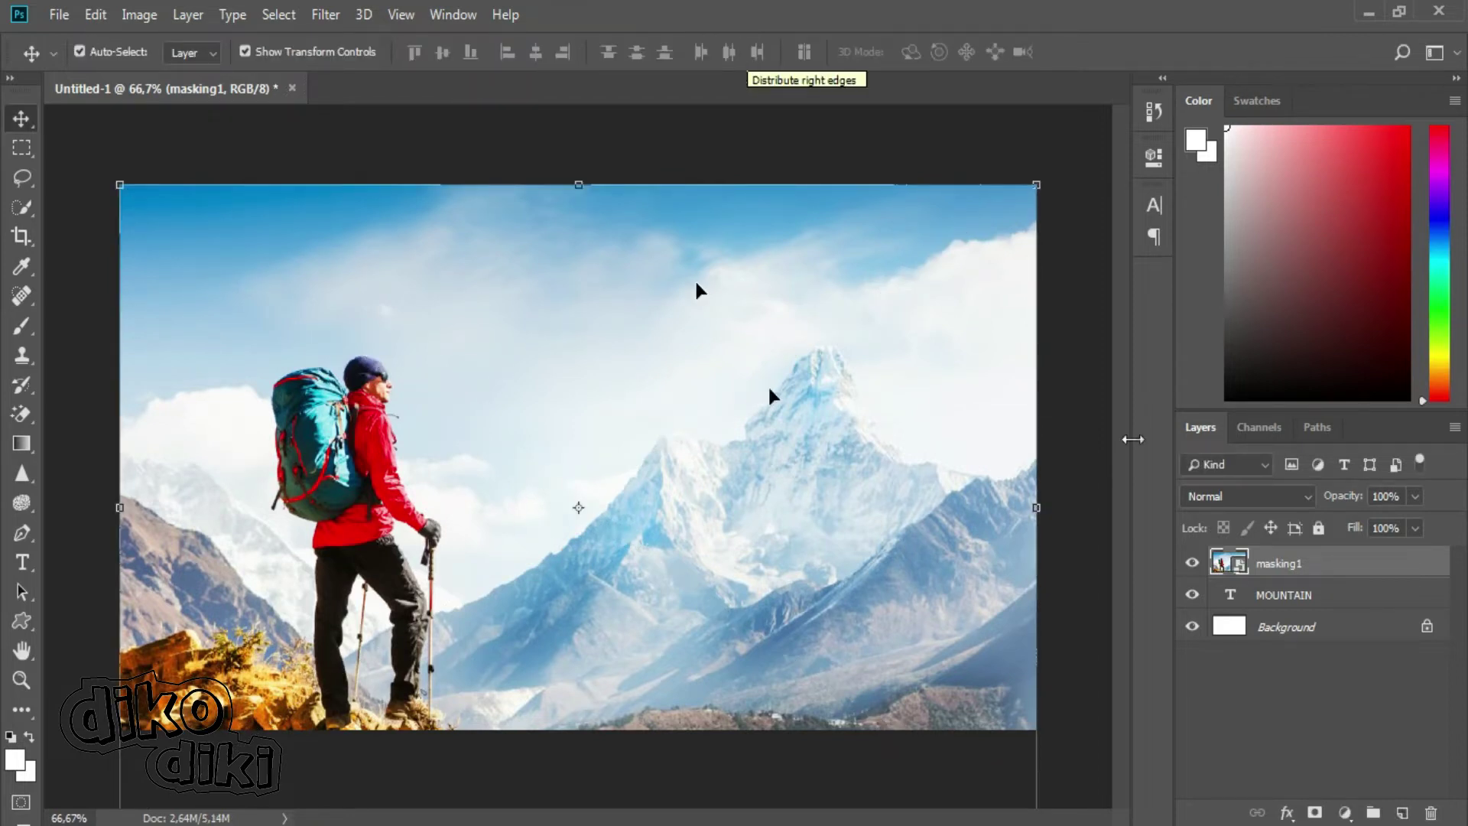
left_click(1415, 498)
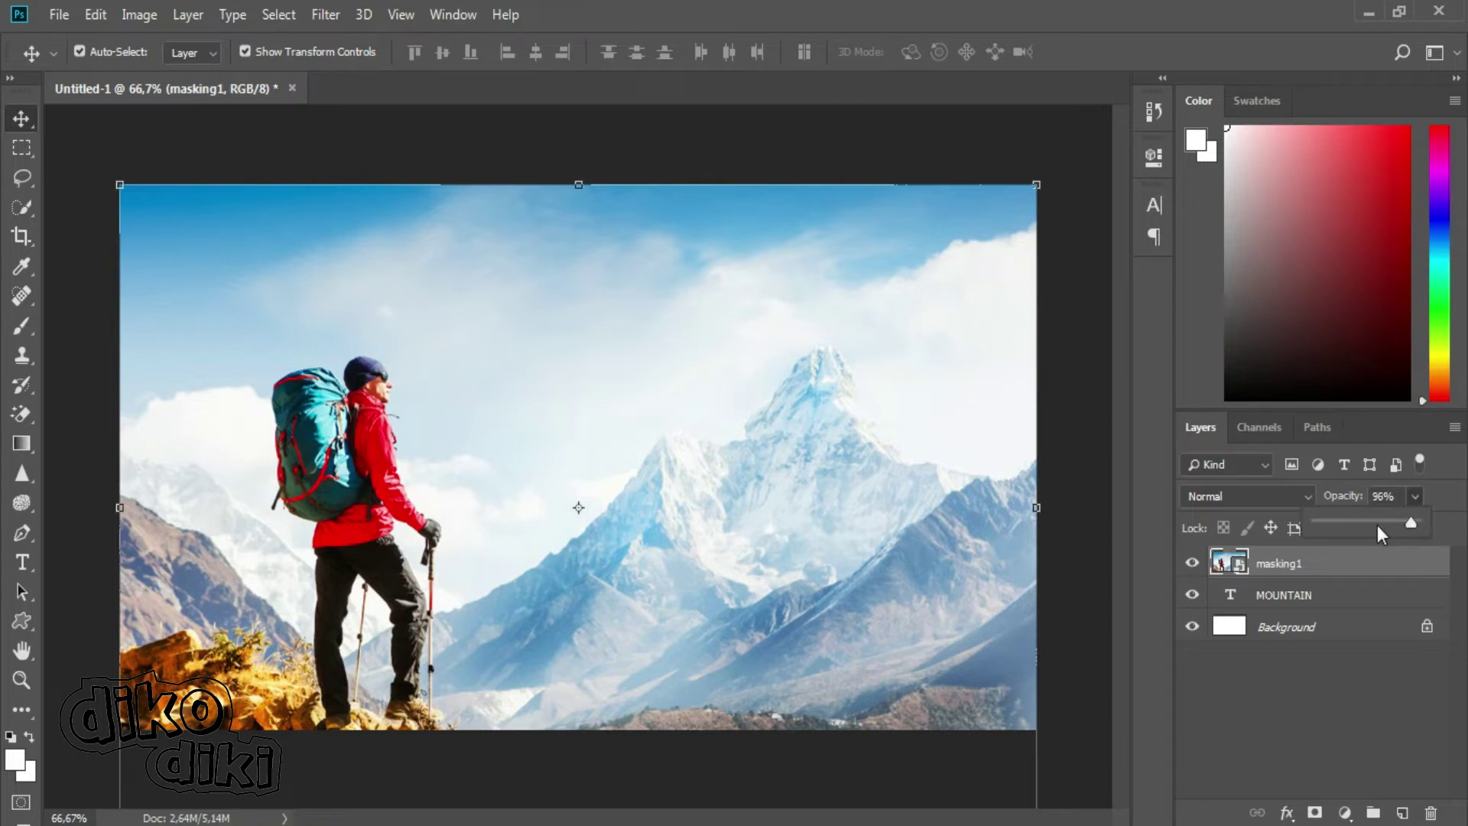
left_click_drag(1372, 524, 1355, 527)
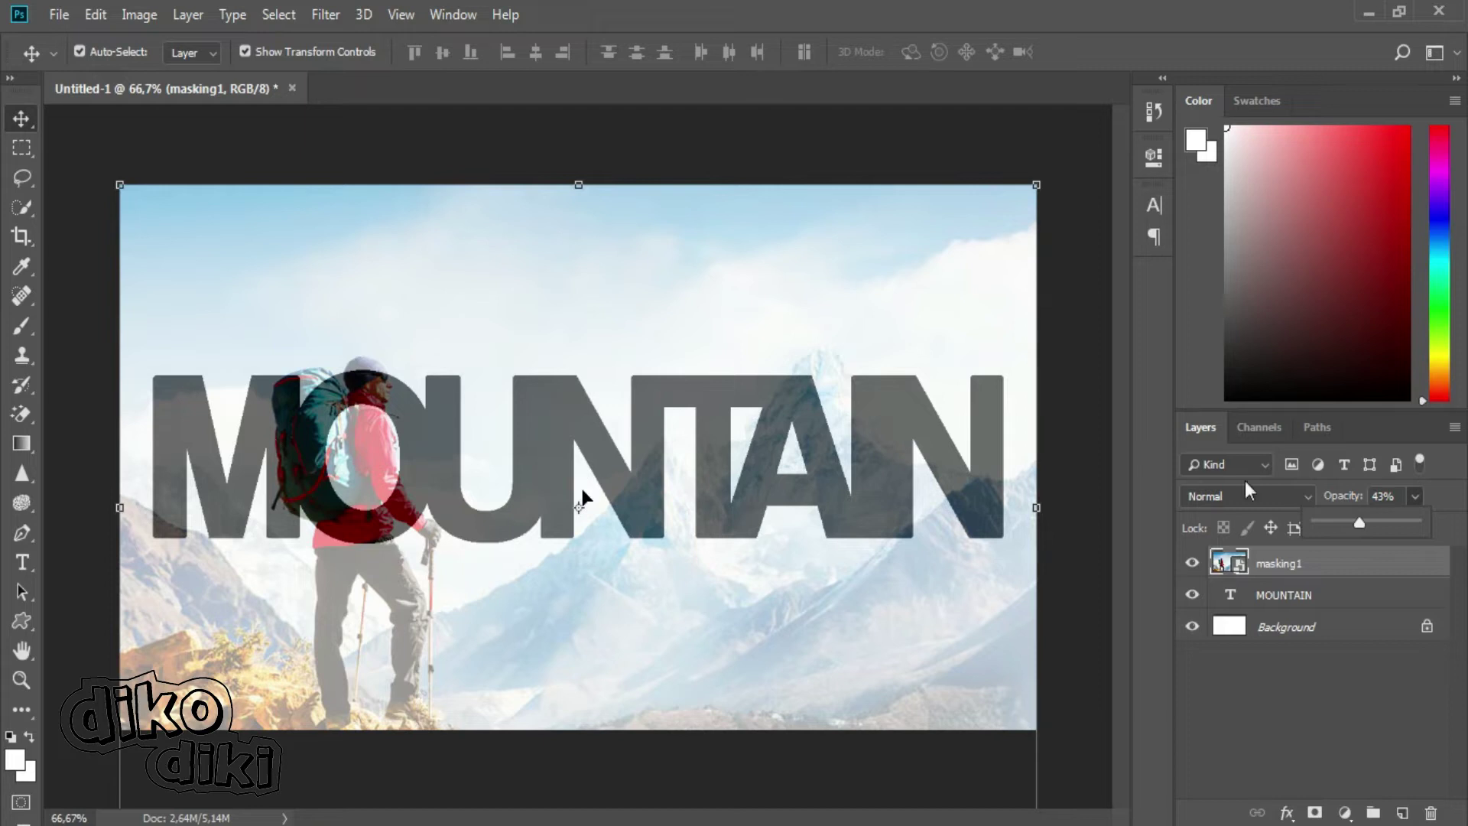
left_click_drag(1361, 526, 1347, 526)
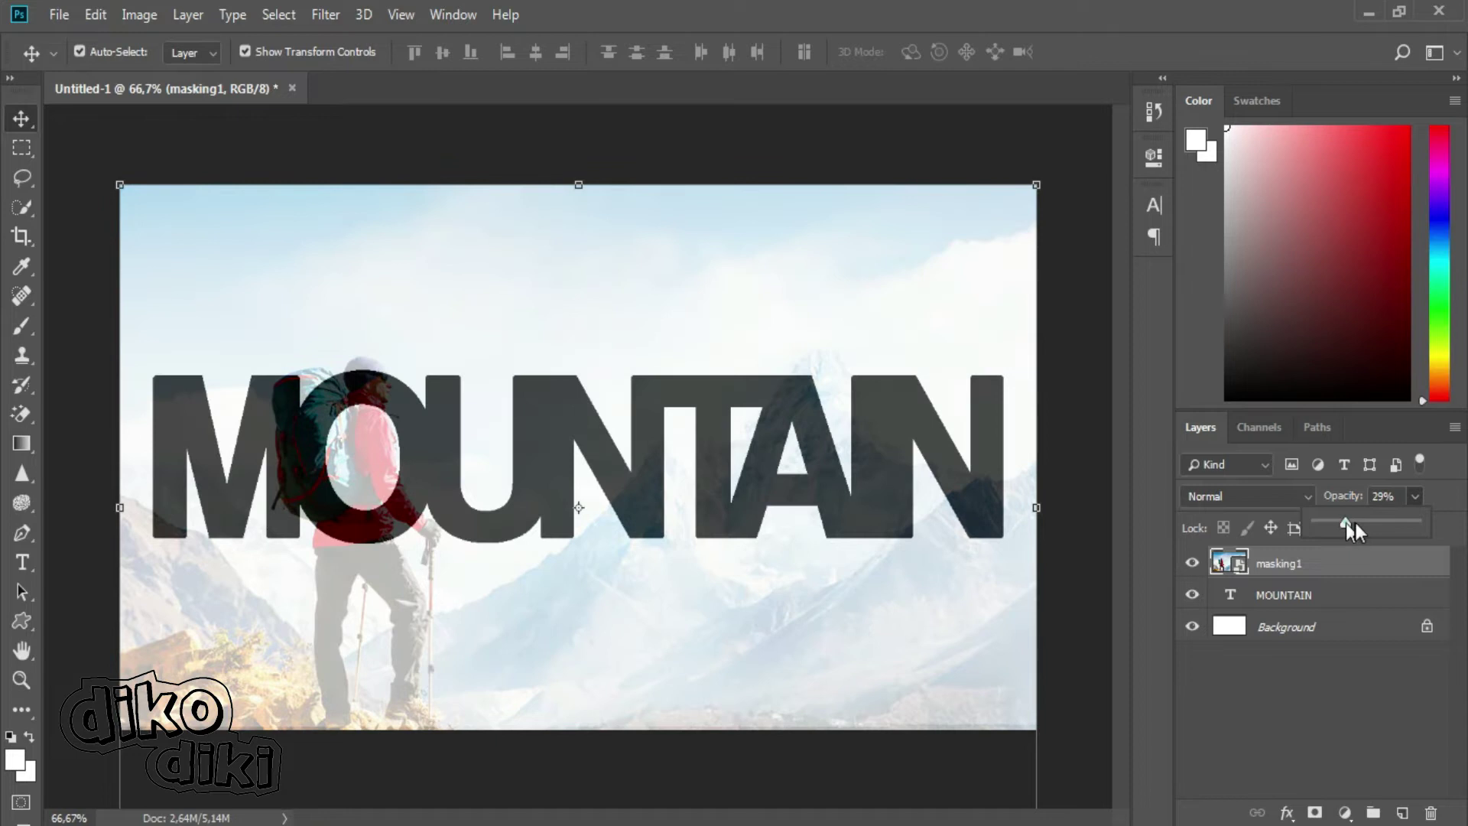
left_click_drag(1348, 523, 1358, 523)
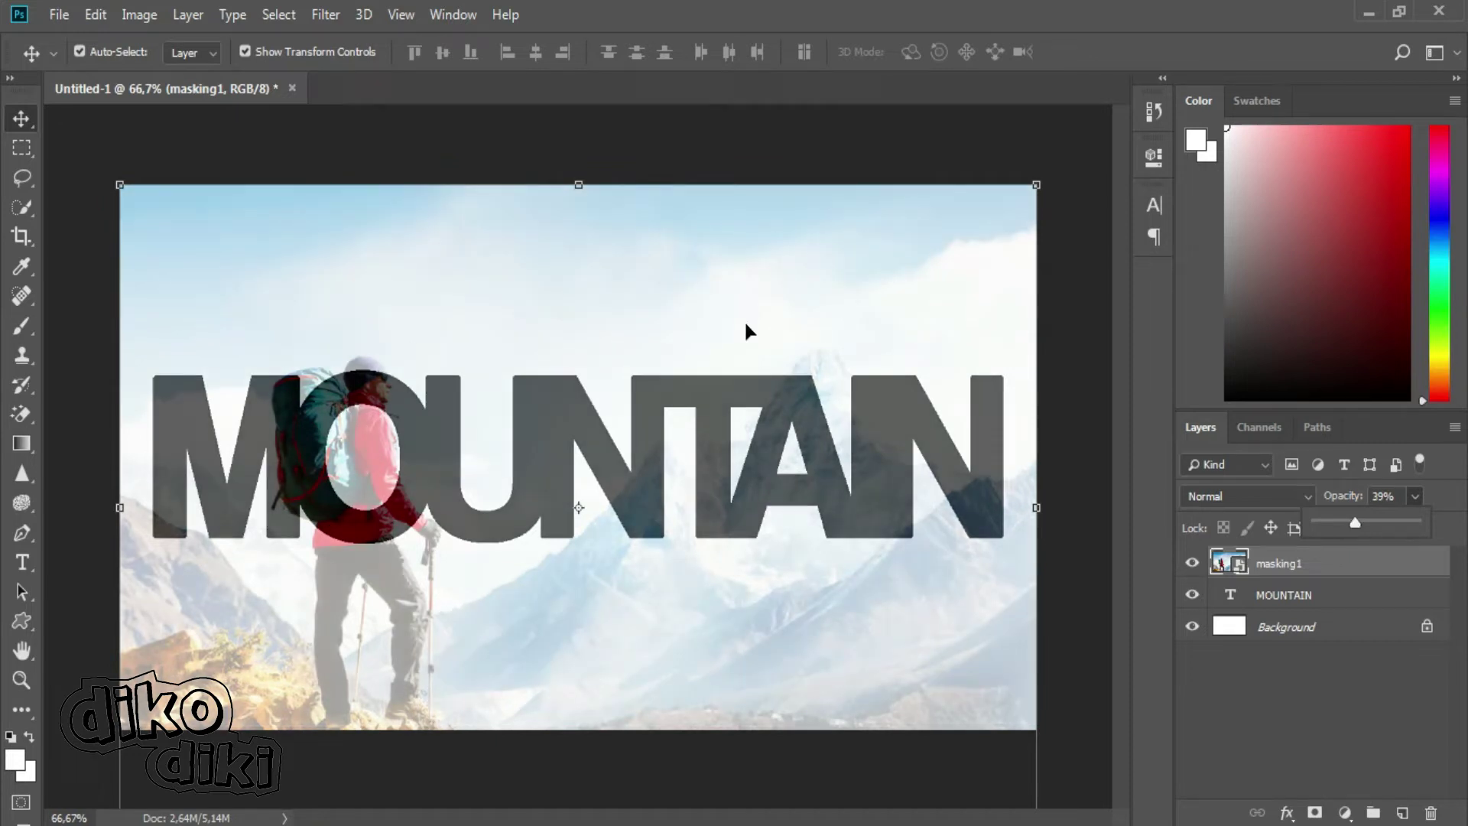
left_click(427, 339)
left_click_drag(427, 339, 401, 345)
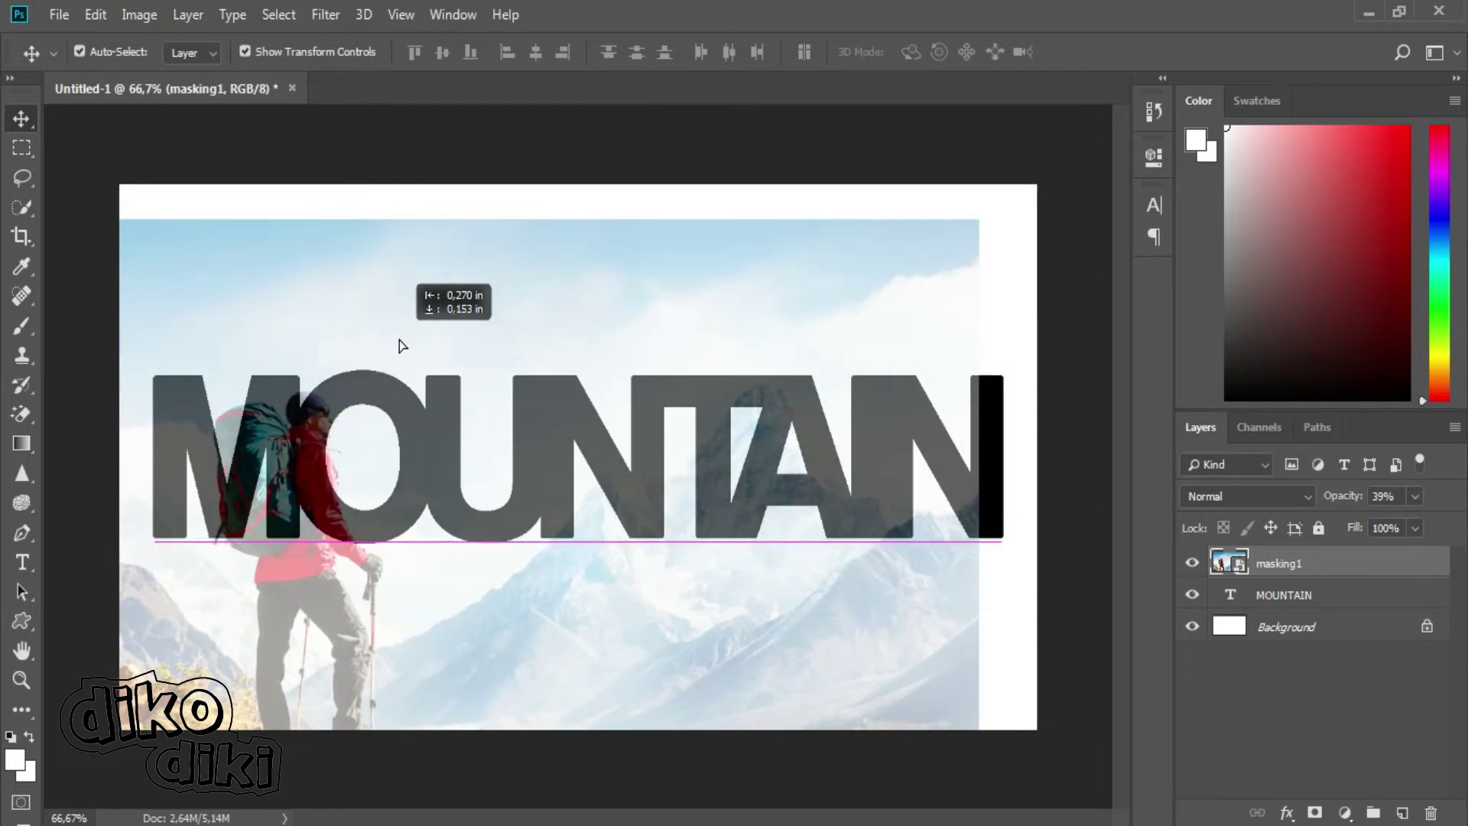
- Rescale the masking1 photo to cover the whole canvas, with the hiker behind the M
left_click_drag(401, 346, 392, 344)
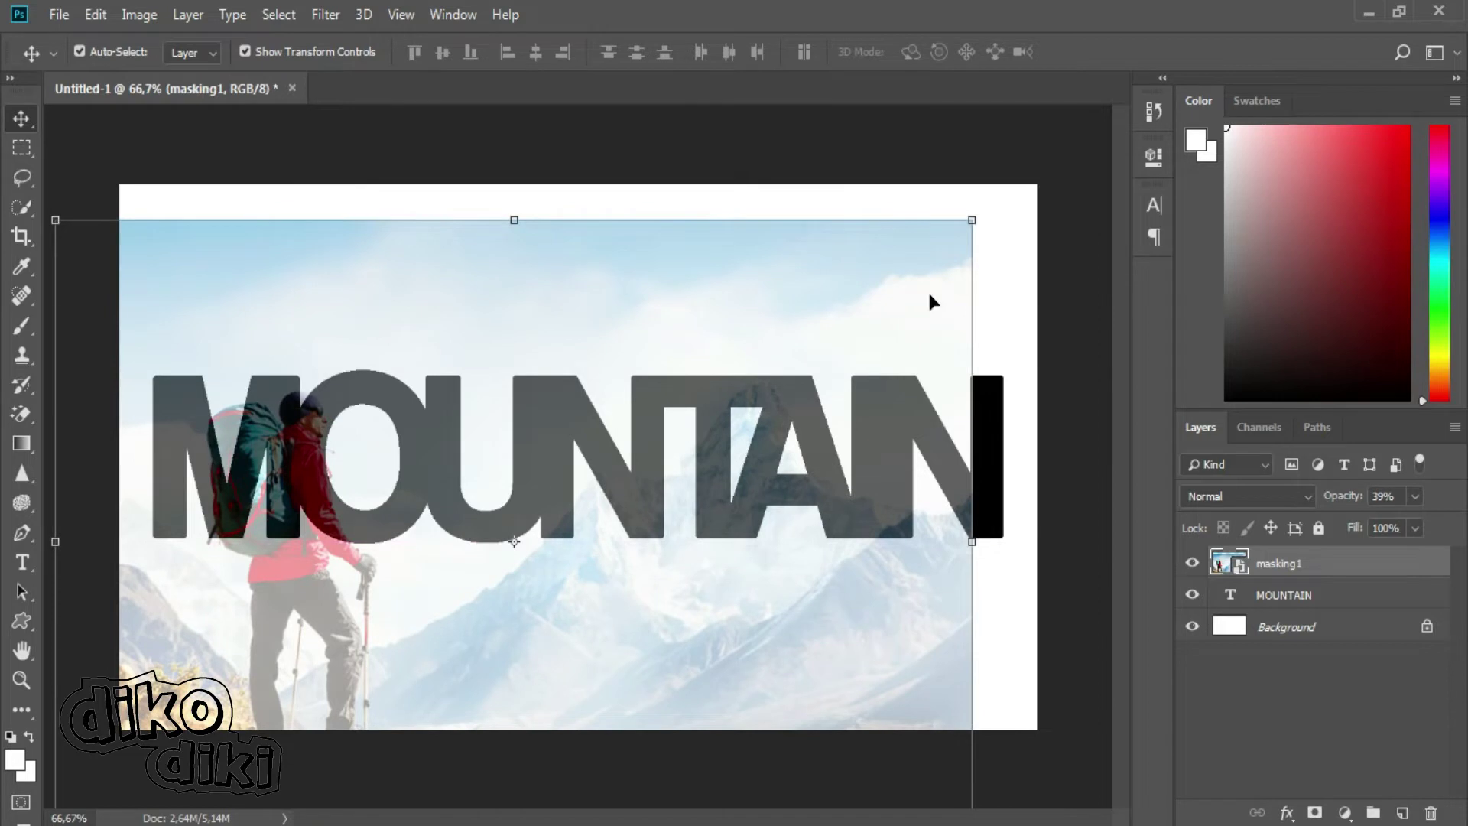
left_click_drag(972, 220, 1044, 168)
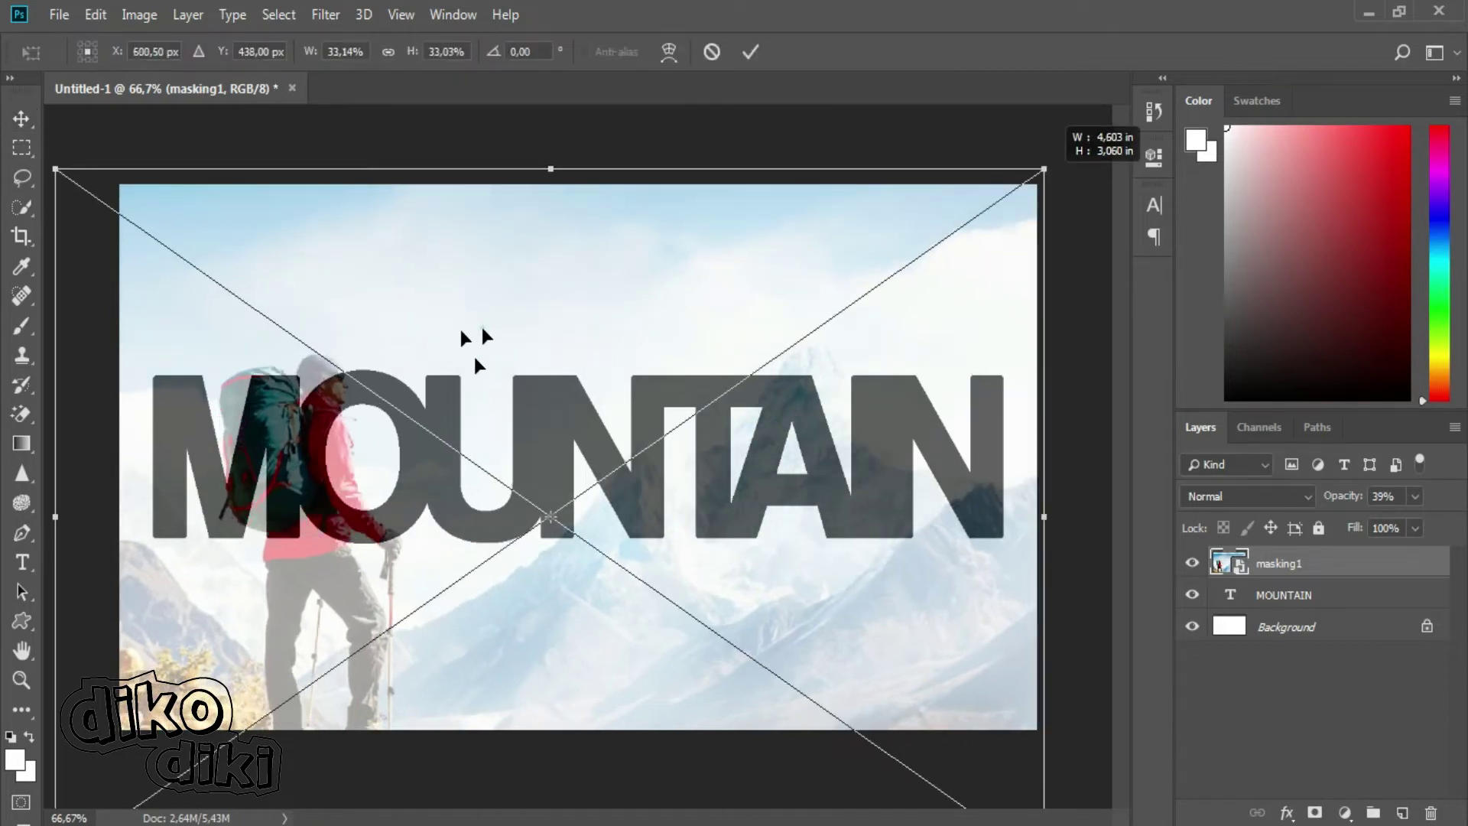
left_click_drag(474, 353, 462, 406)
left_click_drag(529, 220, 528, 167)
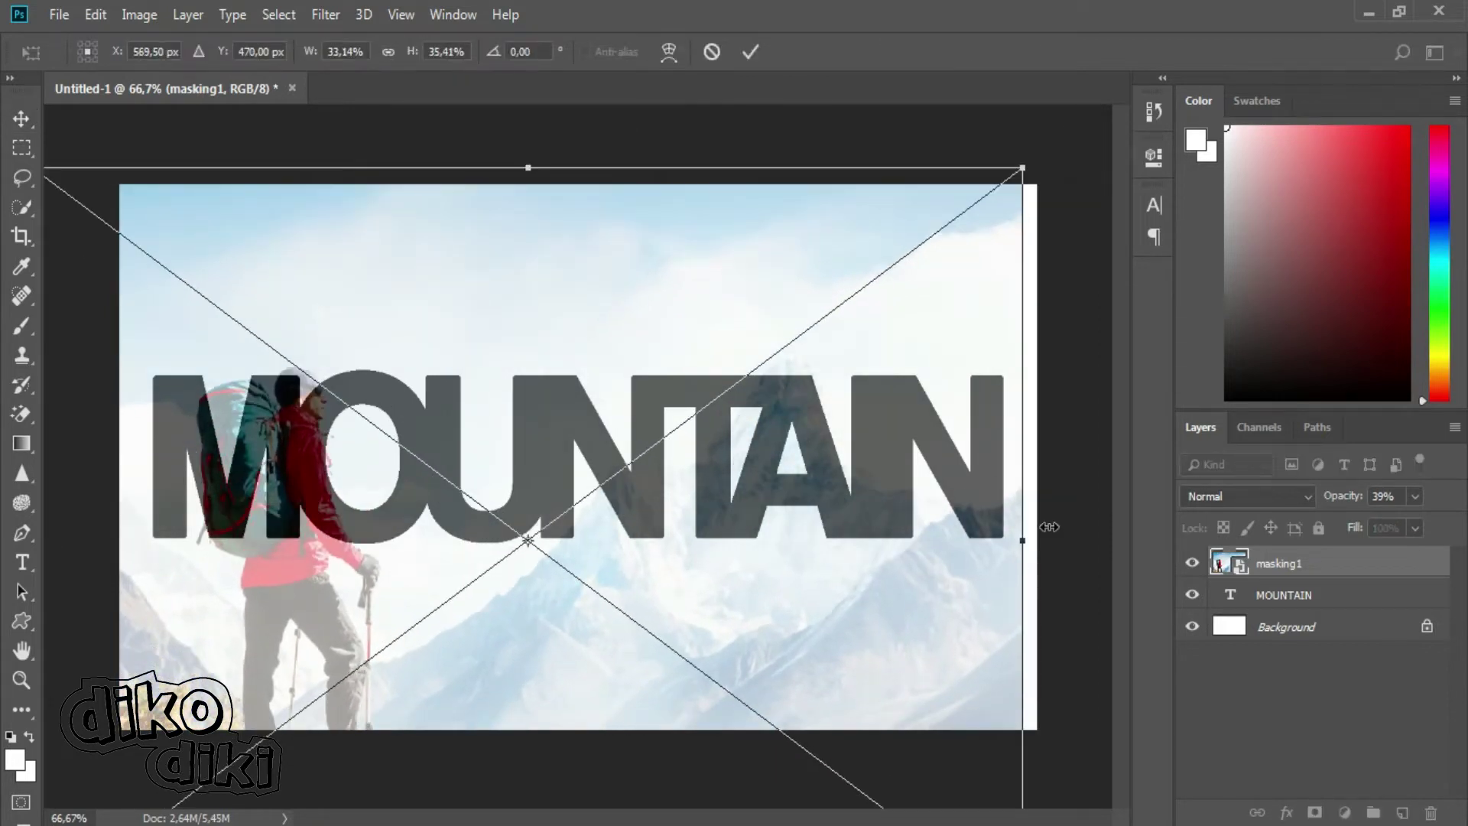
left_click_drag(1049, 527, 1063, 527)
left_click_drag(575, 610, 561, 628)
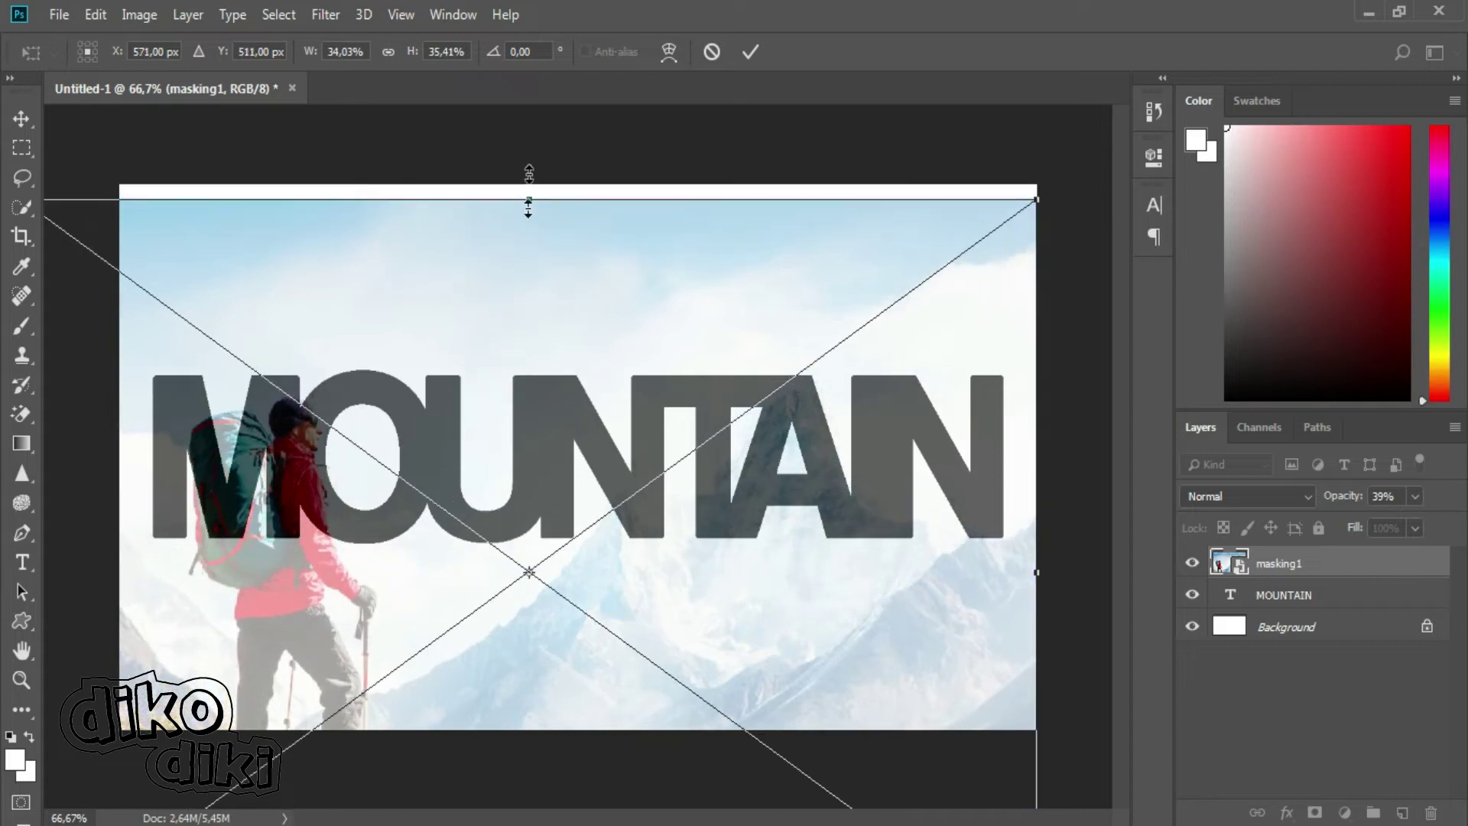
left_click_drag(529, 201, 529, 174)
left_click_drag(877, 572, 872, 581)
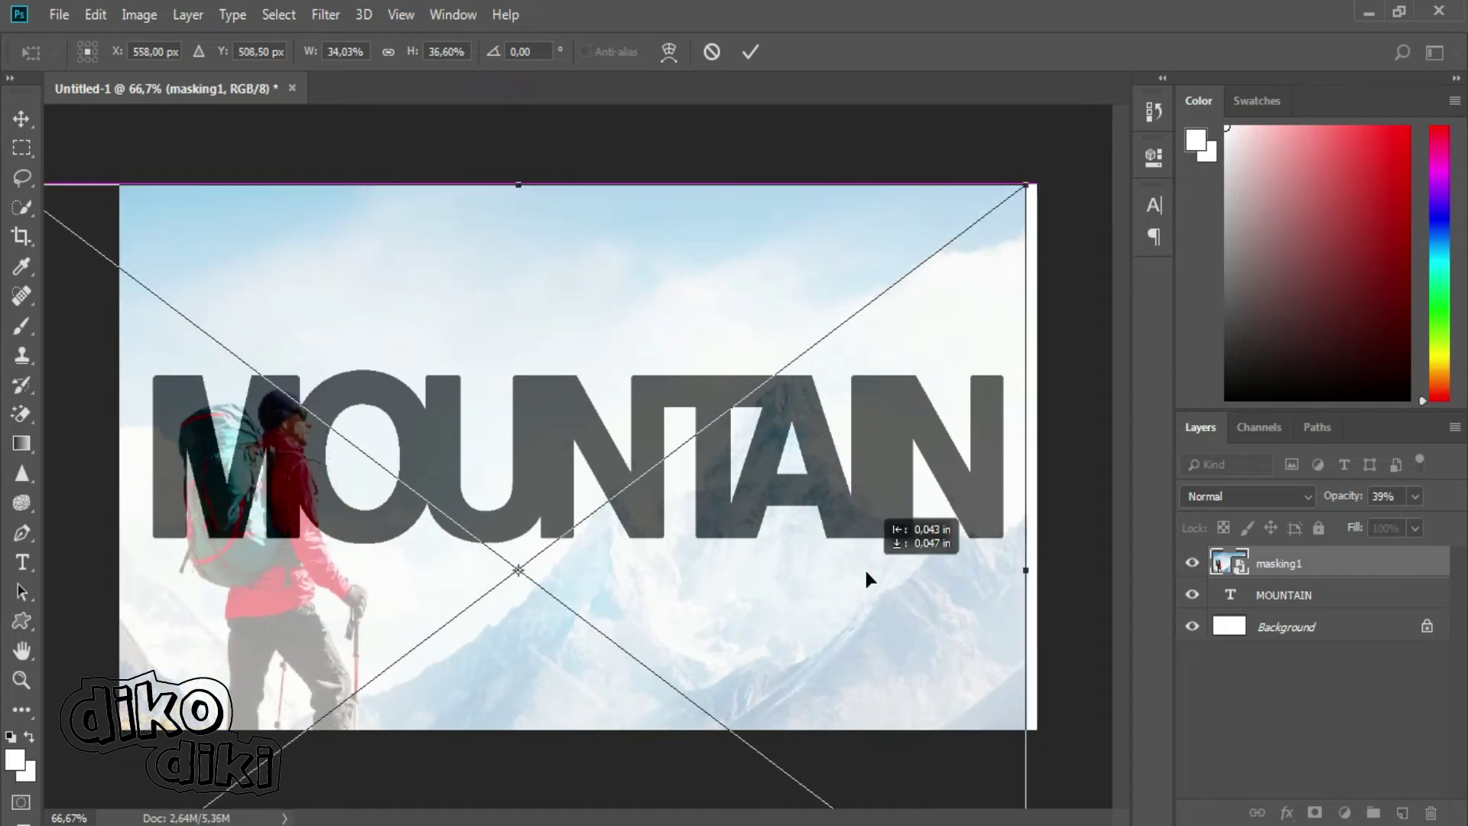
left_click_drag(678, 570, 672, 584)
left_click_drag(523, 188, 524, 182)
left_click_drag(1029, 564, 1044, 573)
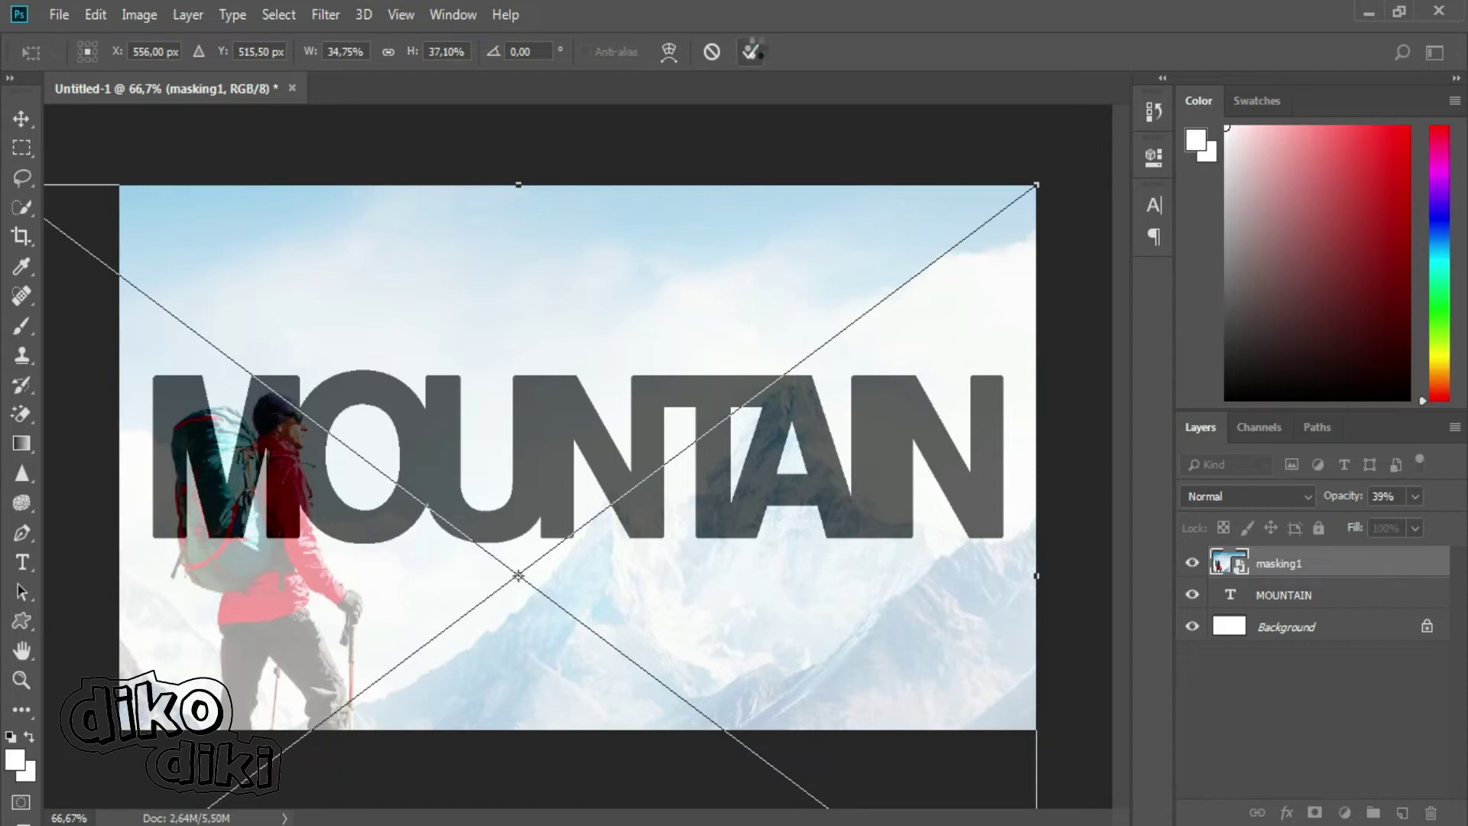
key("Return")
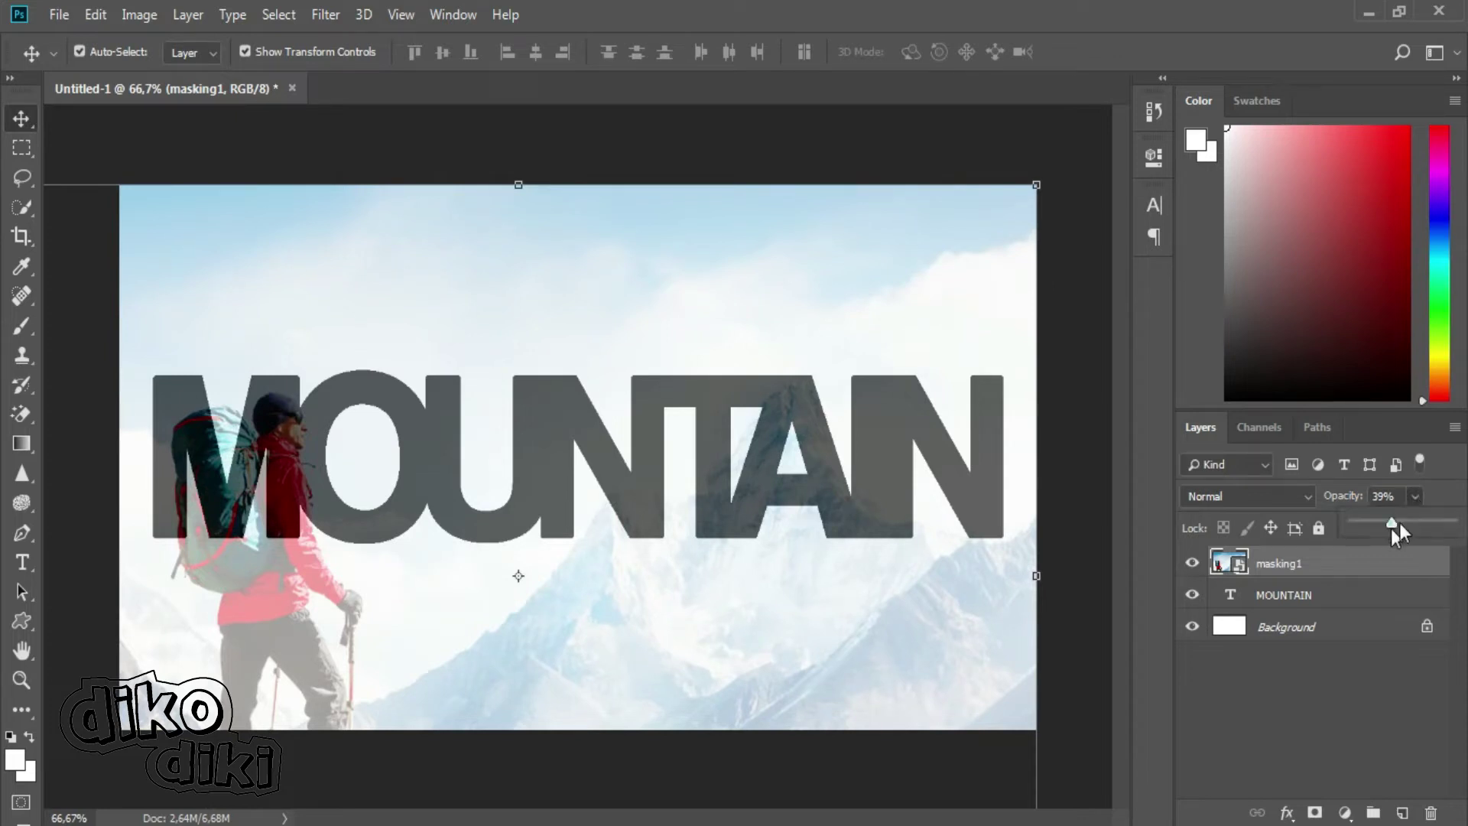
- Restore masking1 to 100% opacity and clip it into the MOUNTAIN text layer
left_click_drag(1392, 529, 1452, 524)
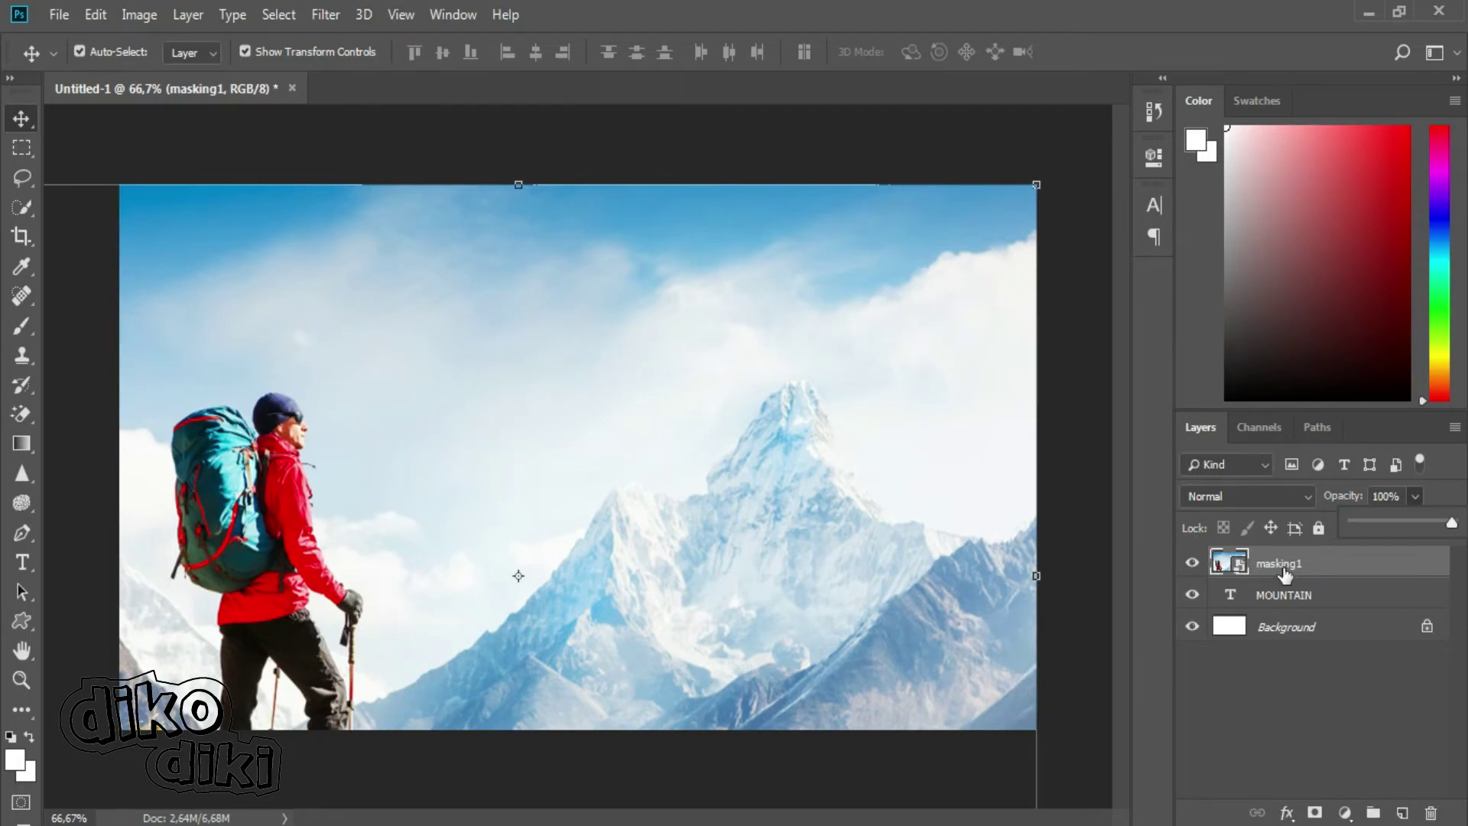
right_click(1265, 568)
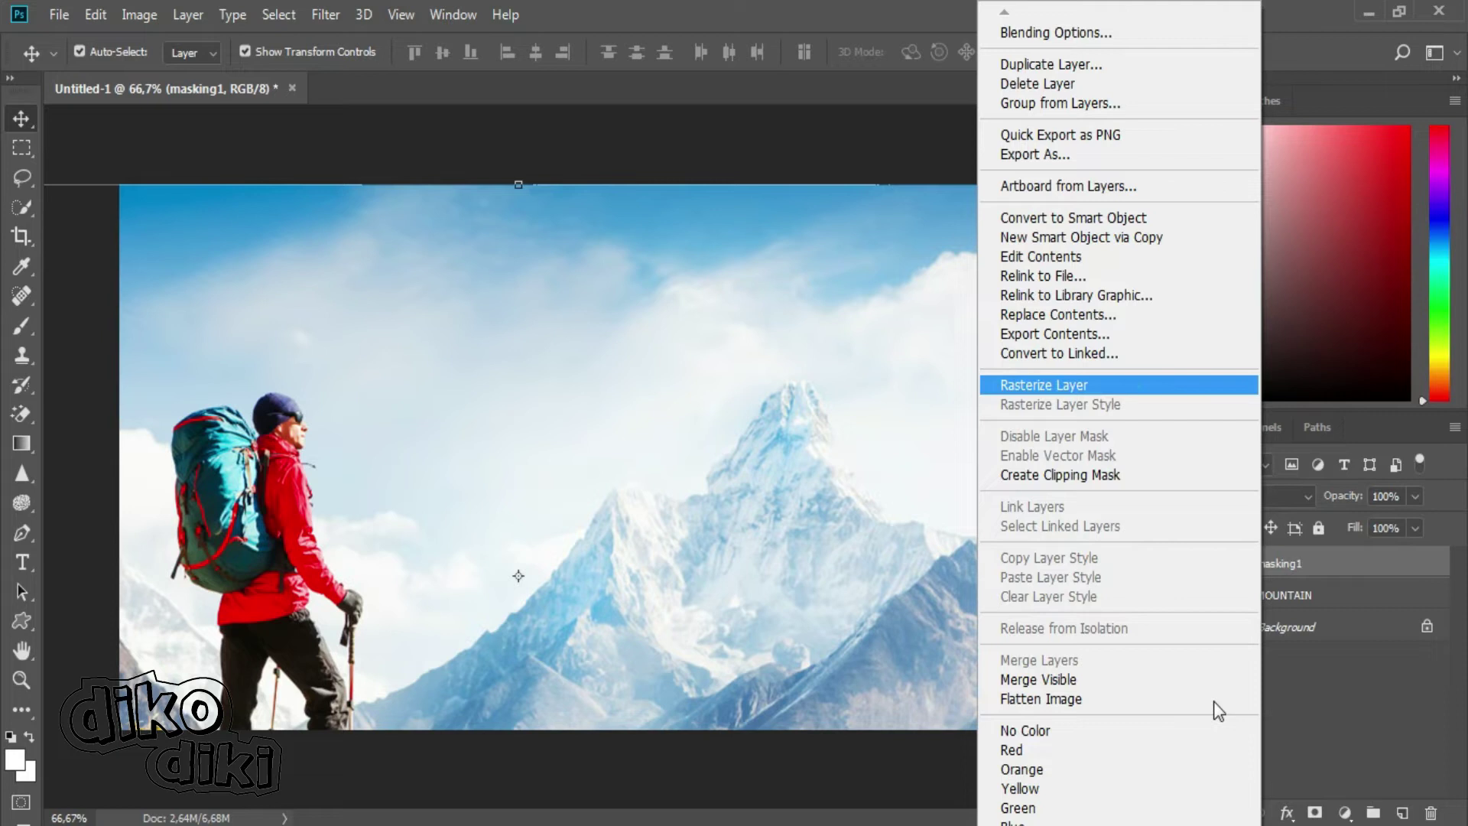
key("Escape")
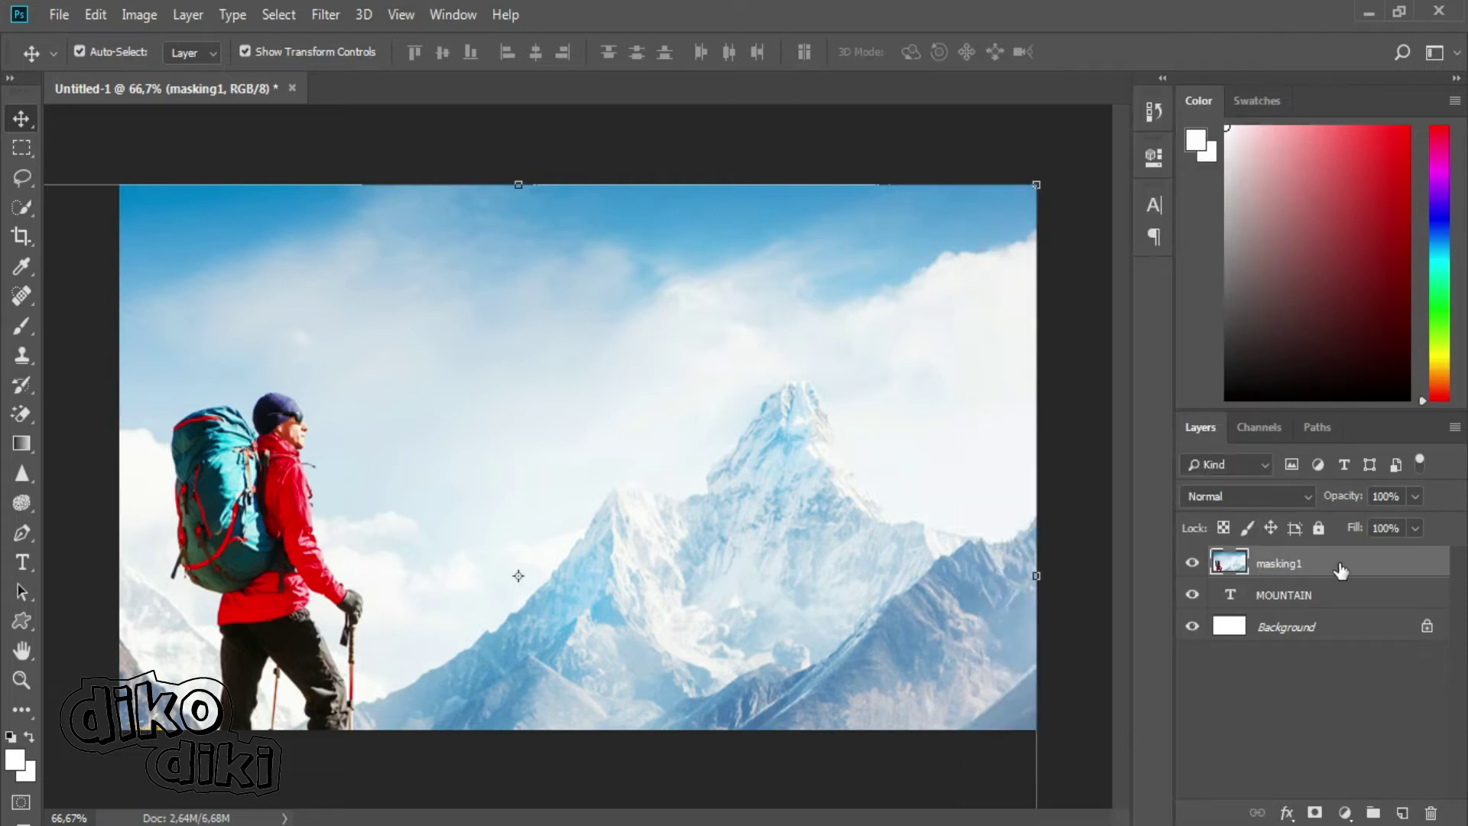
right_click(1270, 564)
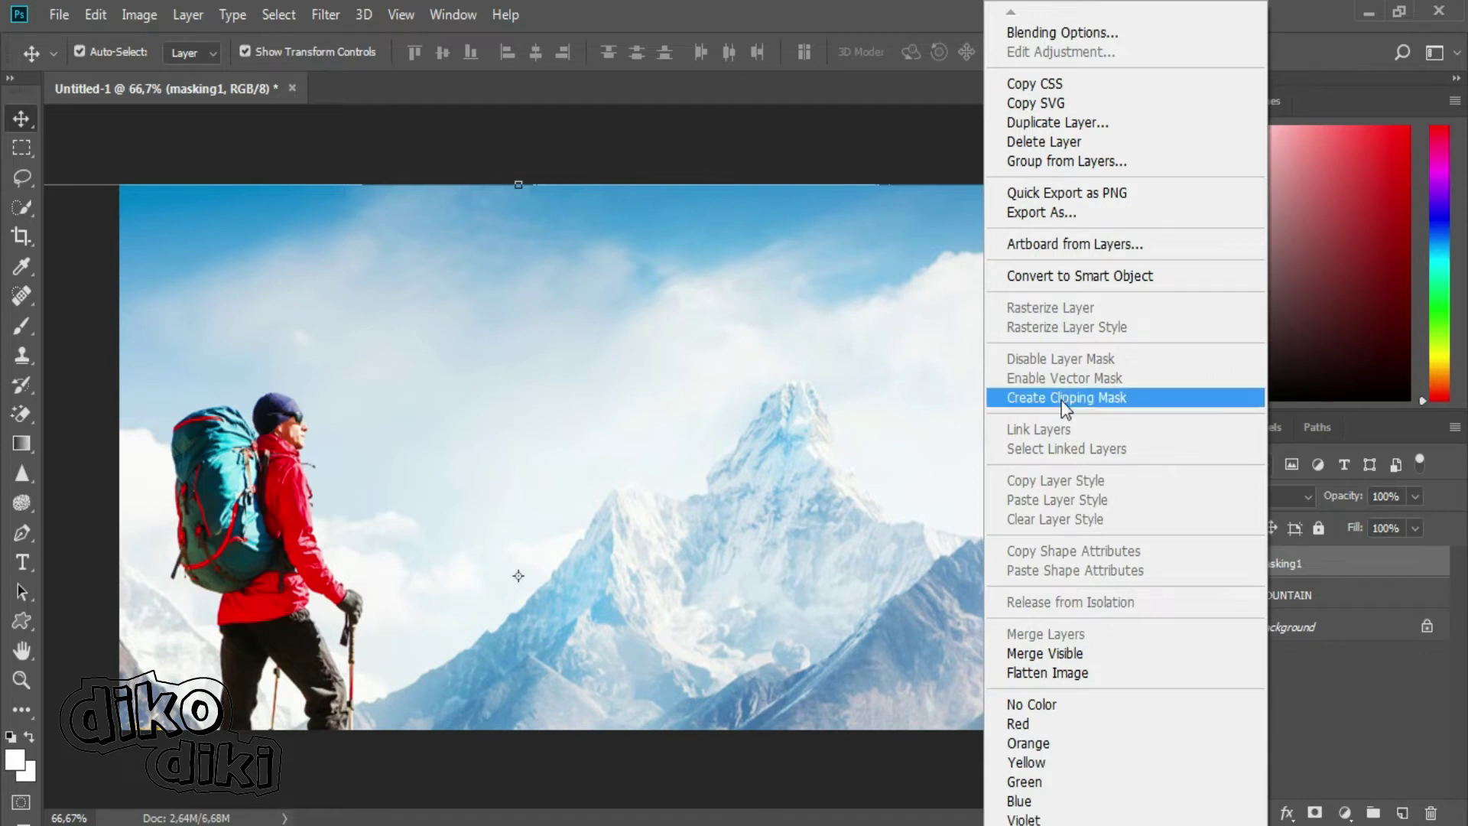
left_click(1155, 401)
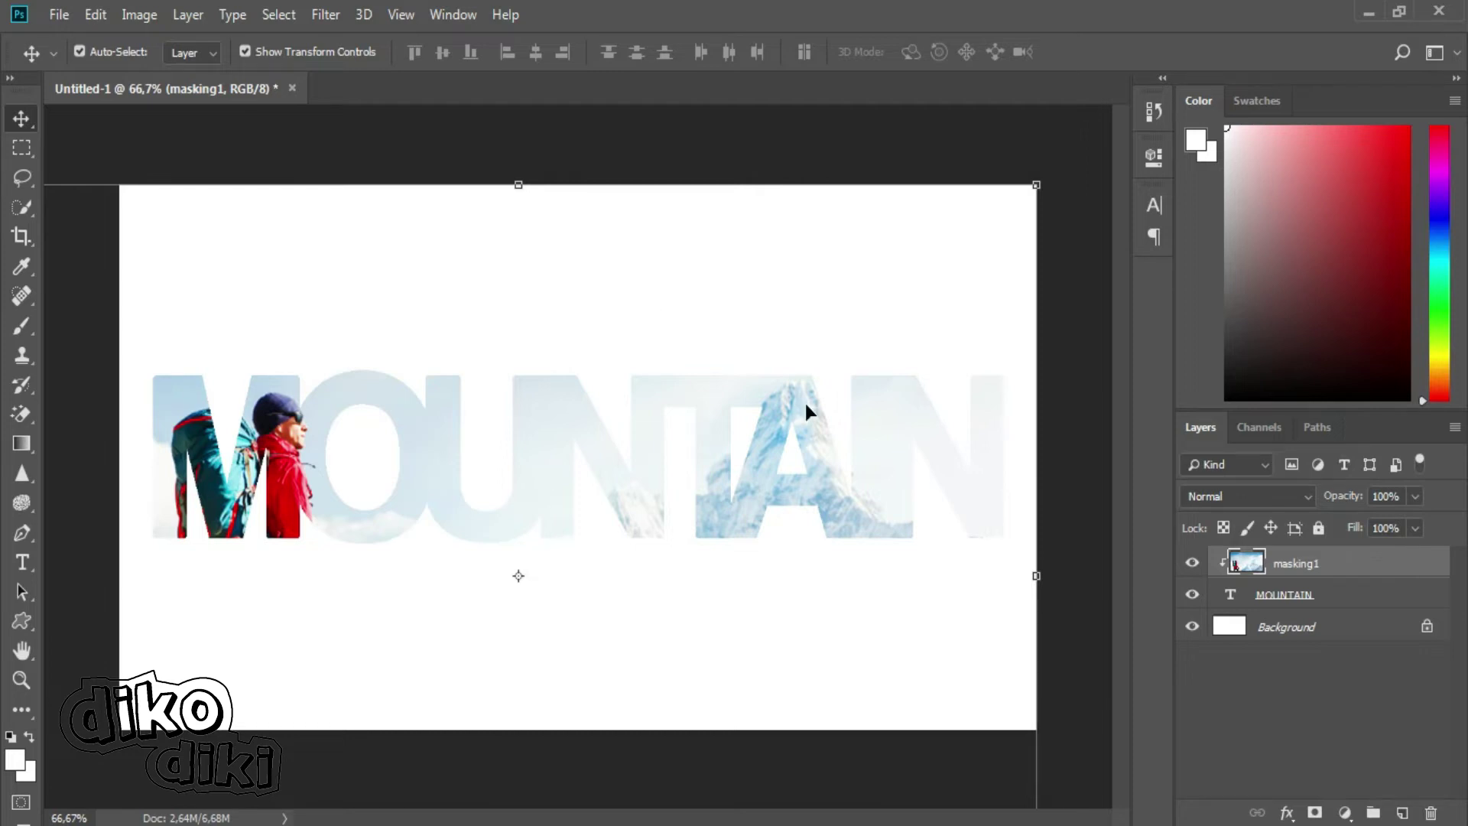
- Convert the locked Background into a normal Layer 0
left_click(1291, 631)
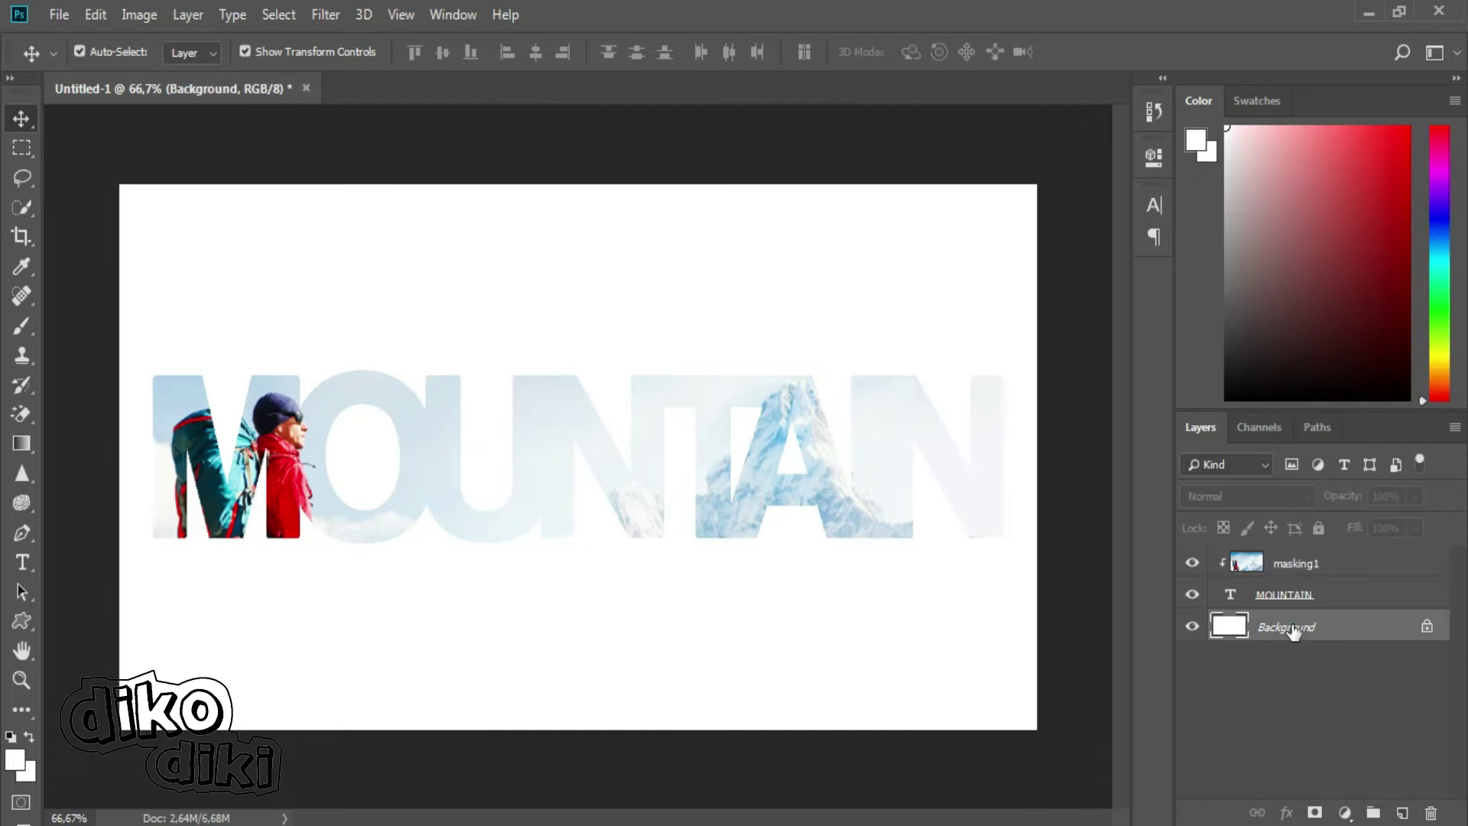
double_click(1291, 631)
key("Return")
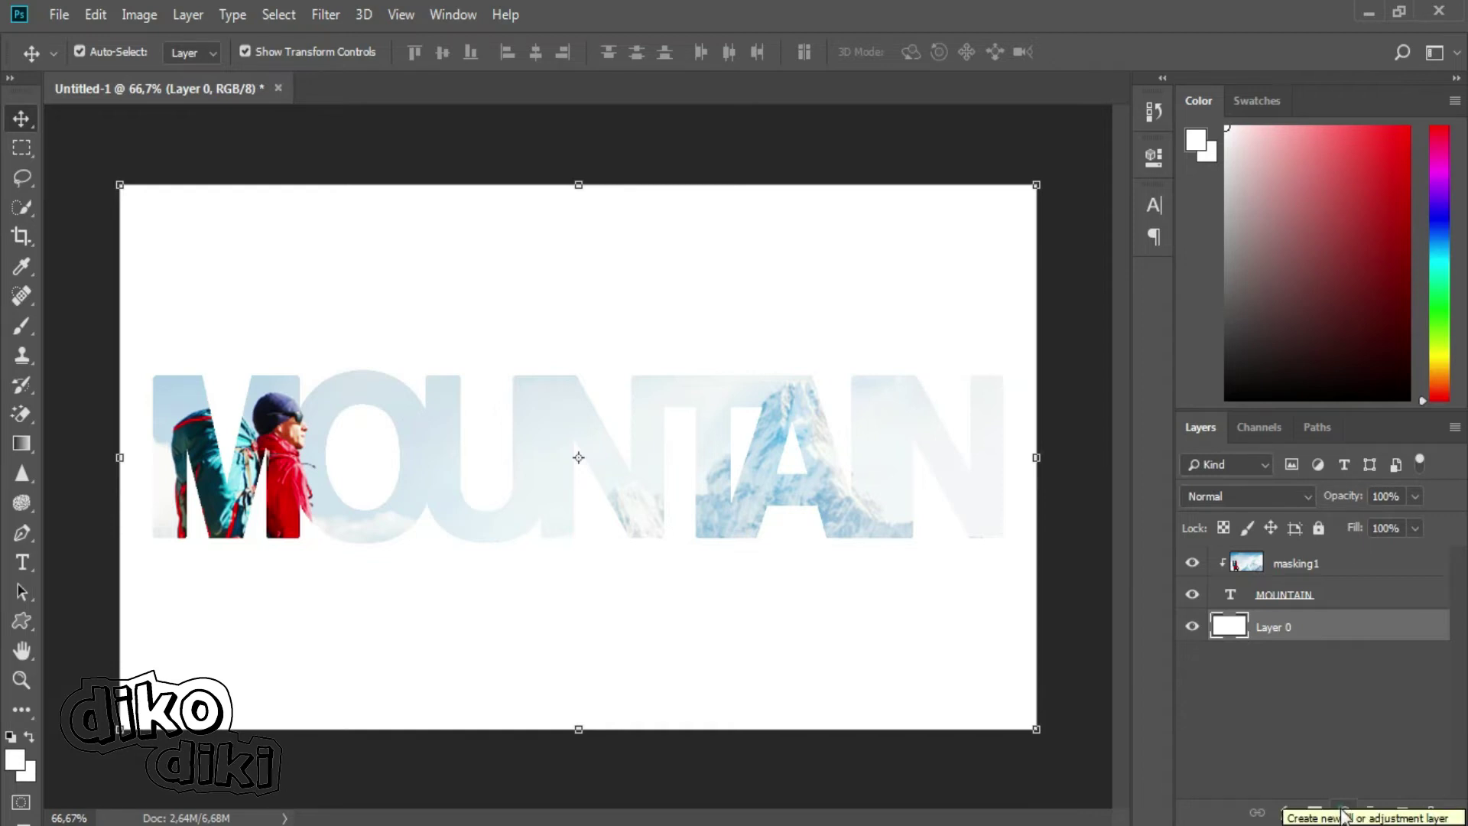
- Add a Solid Color fill layer in medium grey #999797
left_click(1343, 813)
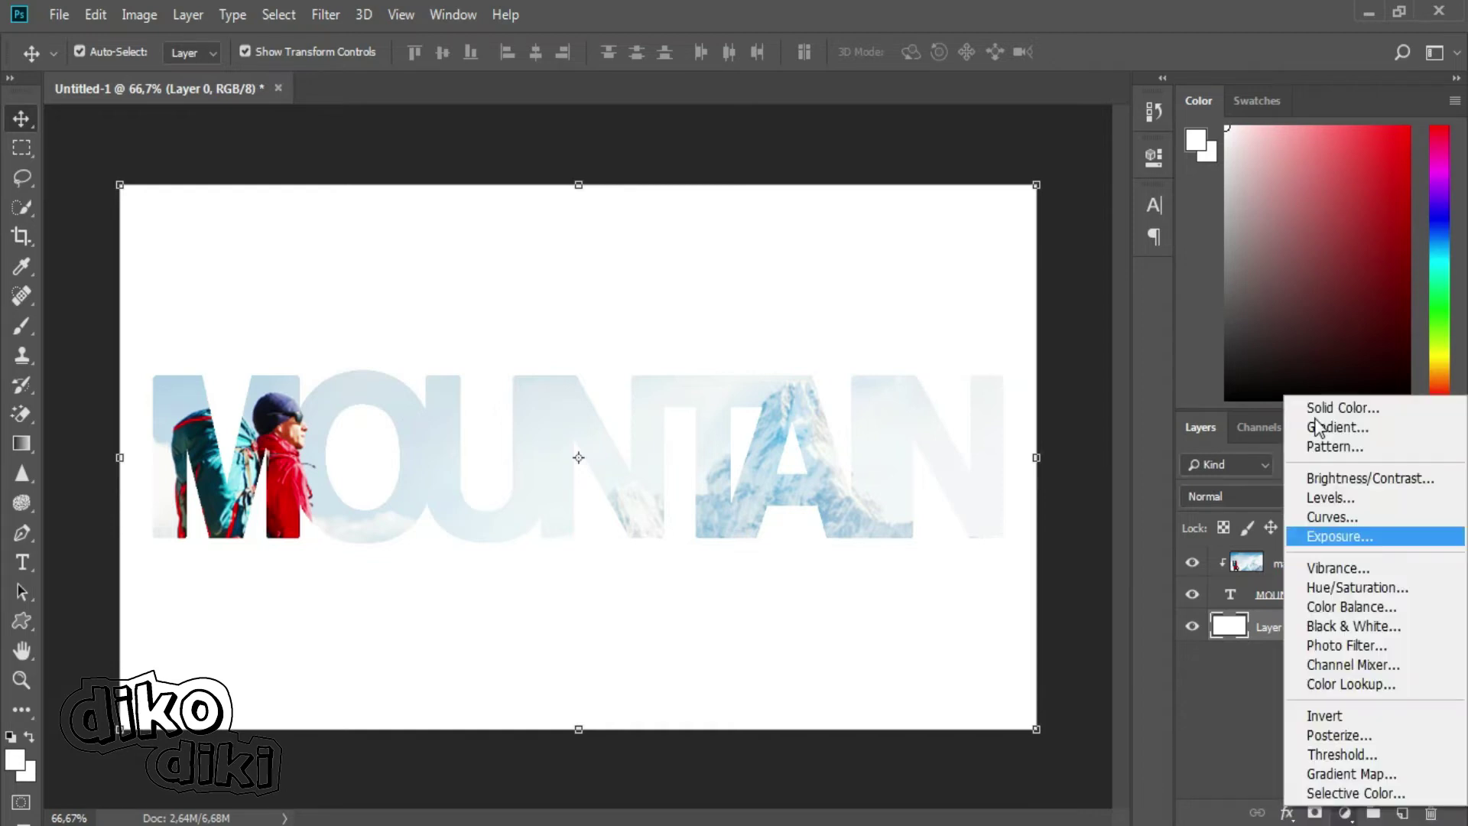
left_click(1410, 411)
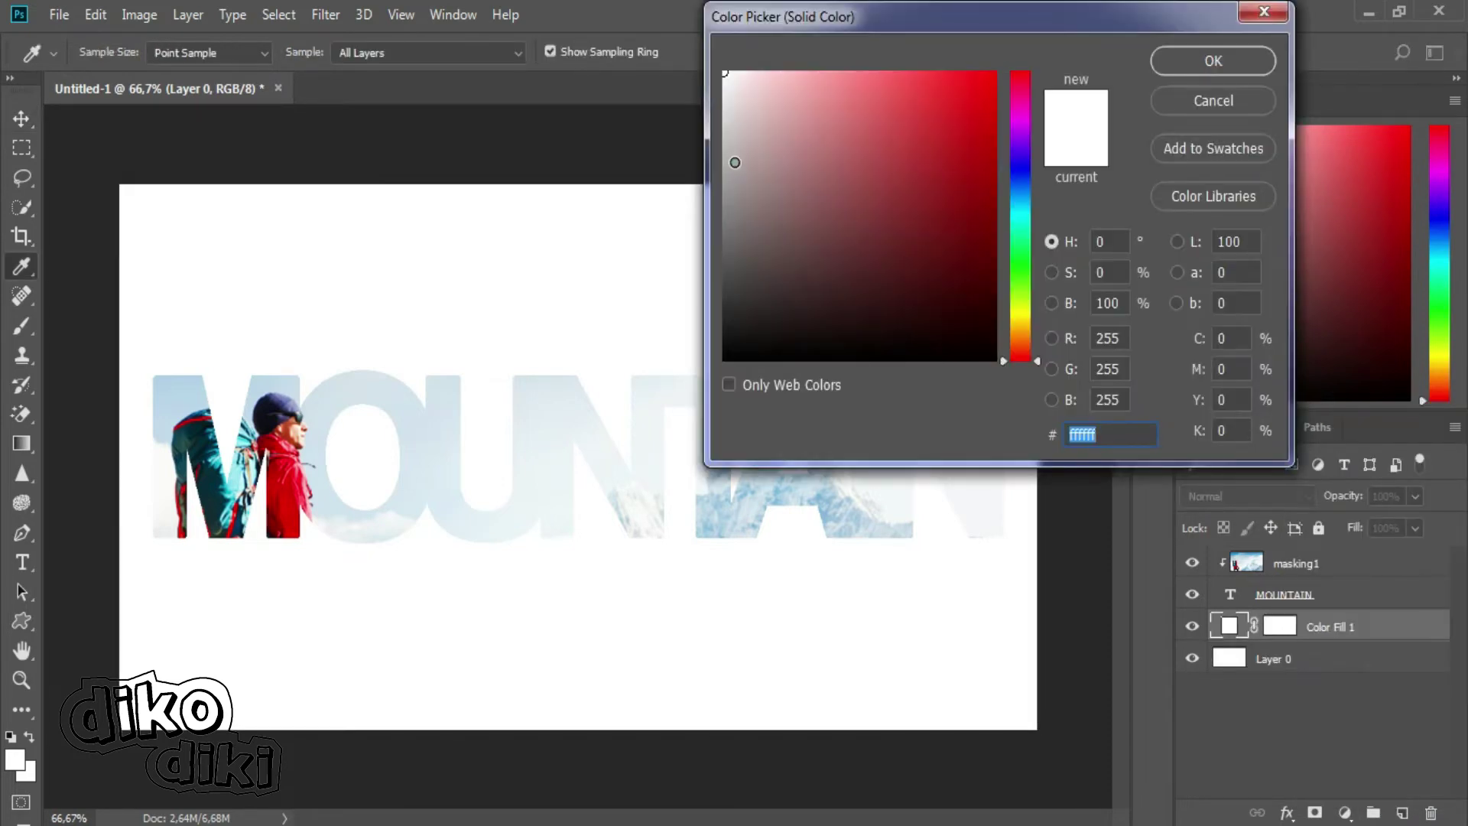
left_click(734, 162)
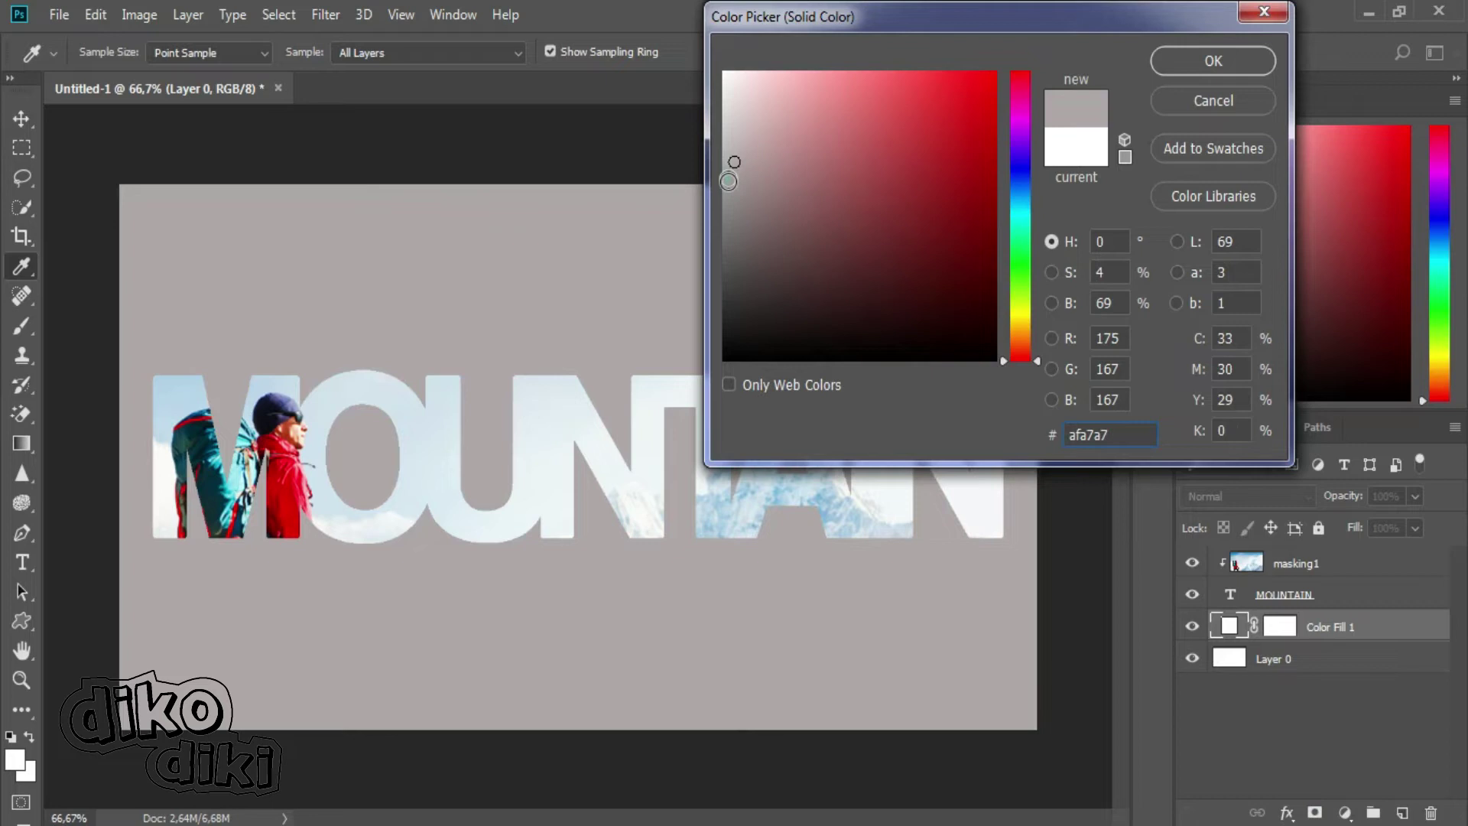
left_click_drag(735, 162, 727, 203)
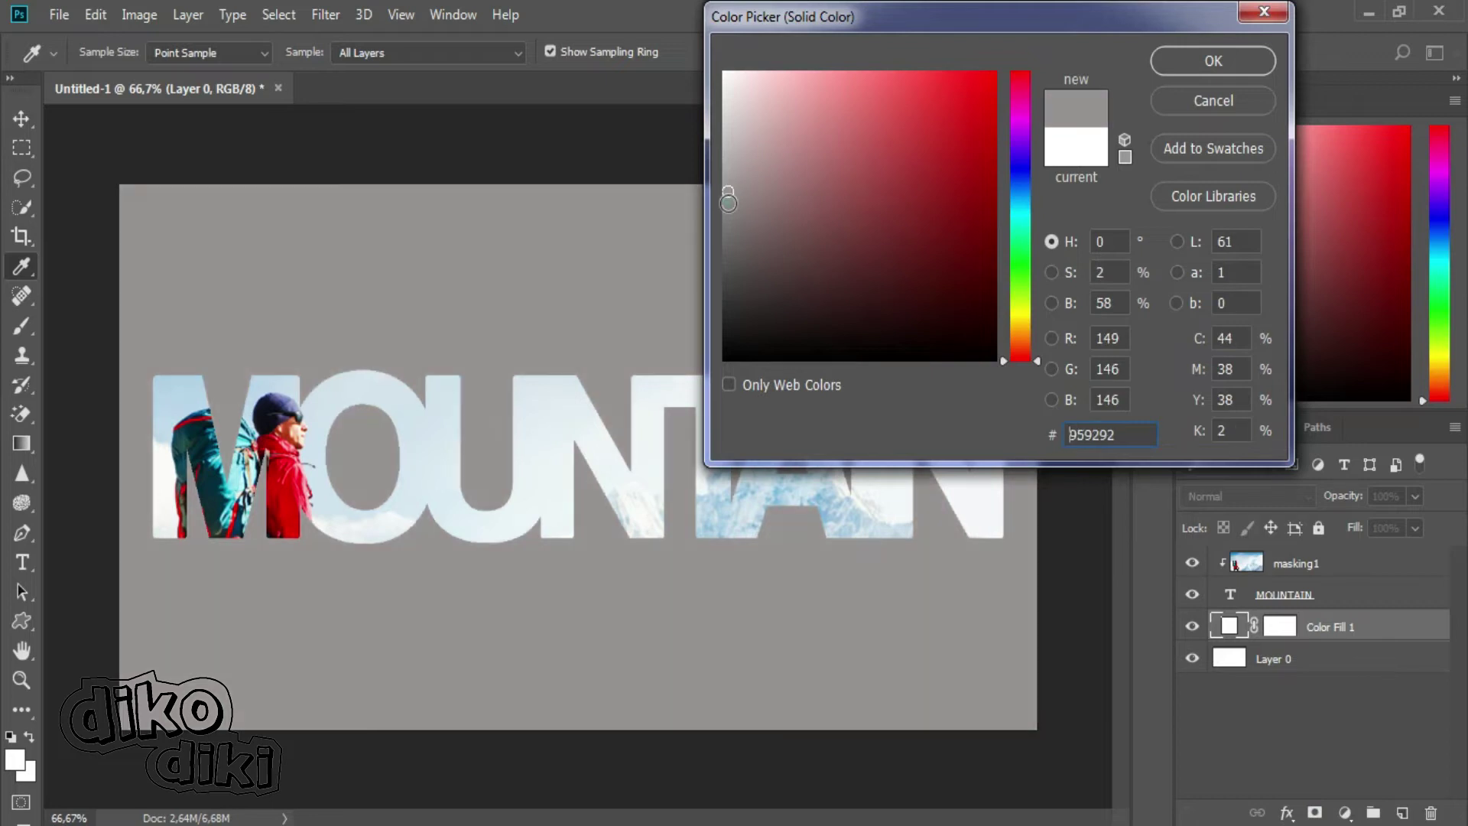
left_click_drag(727, 203, 726, 175)
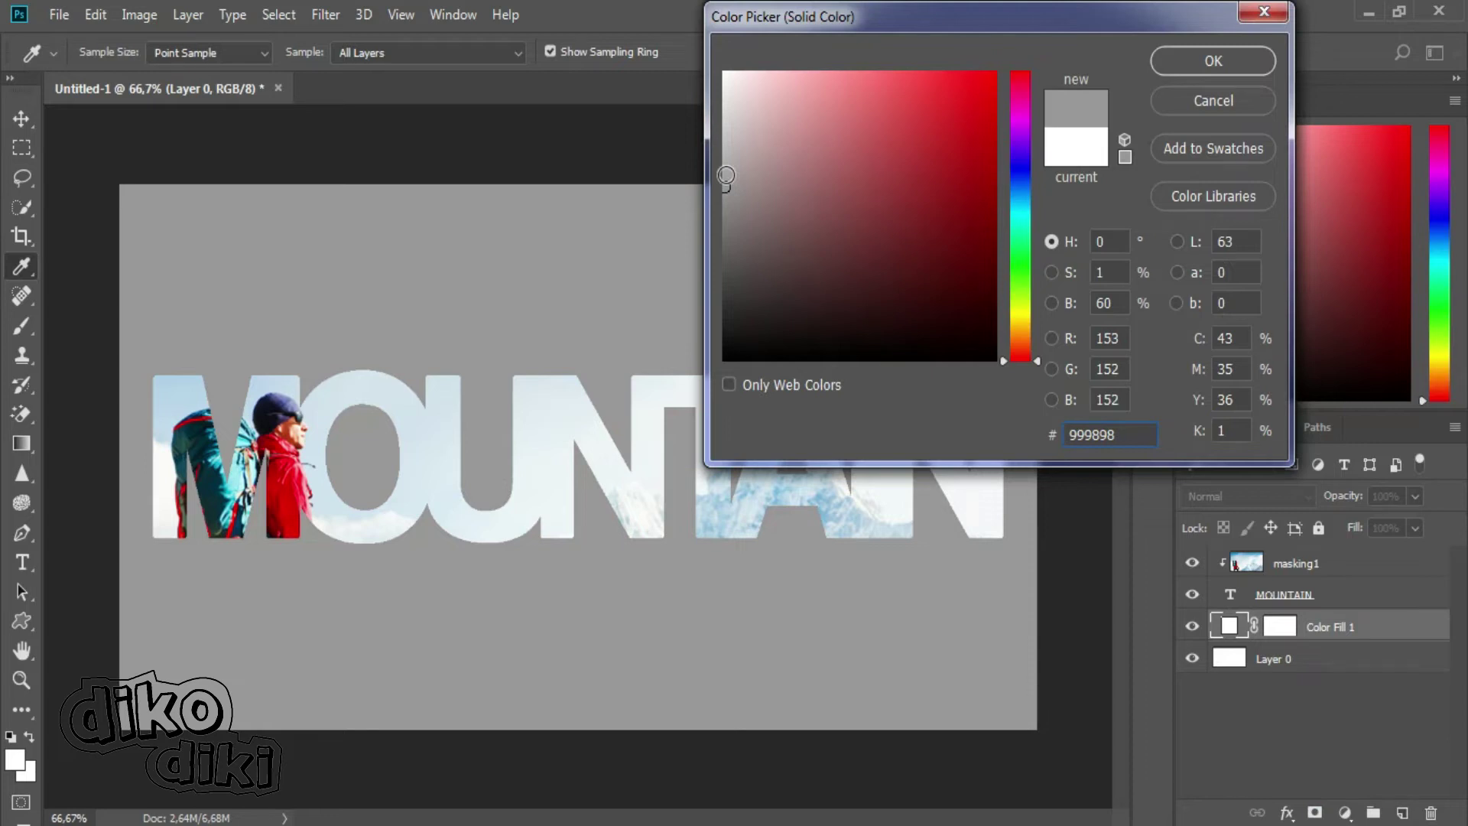
left_click_drag(727, 175, 727, 171)
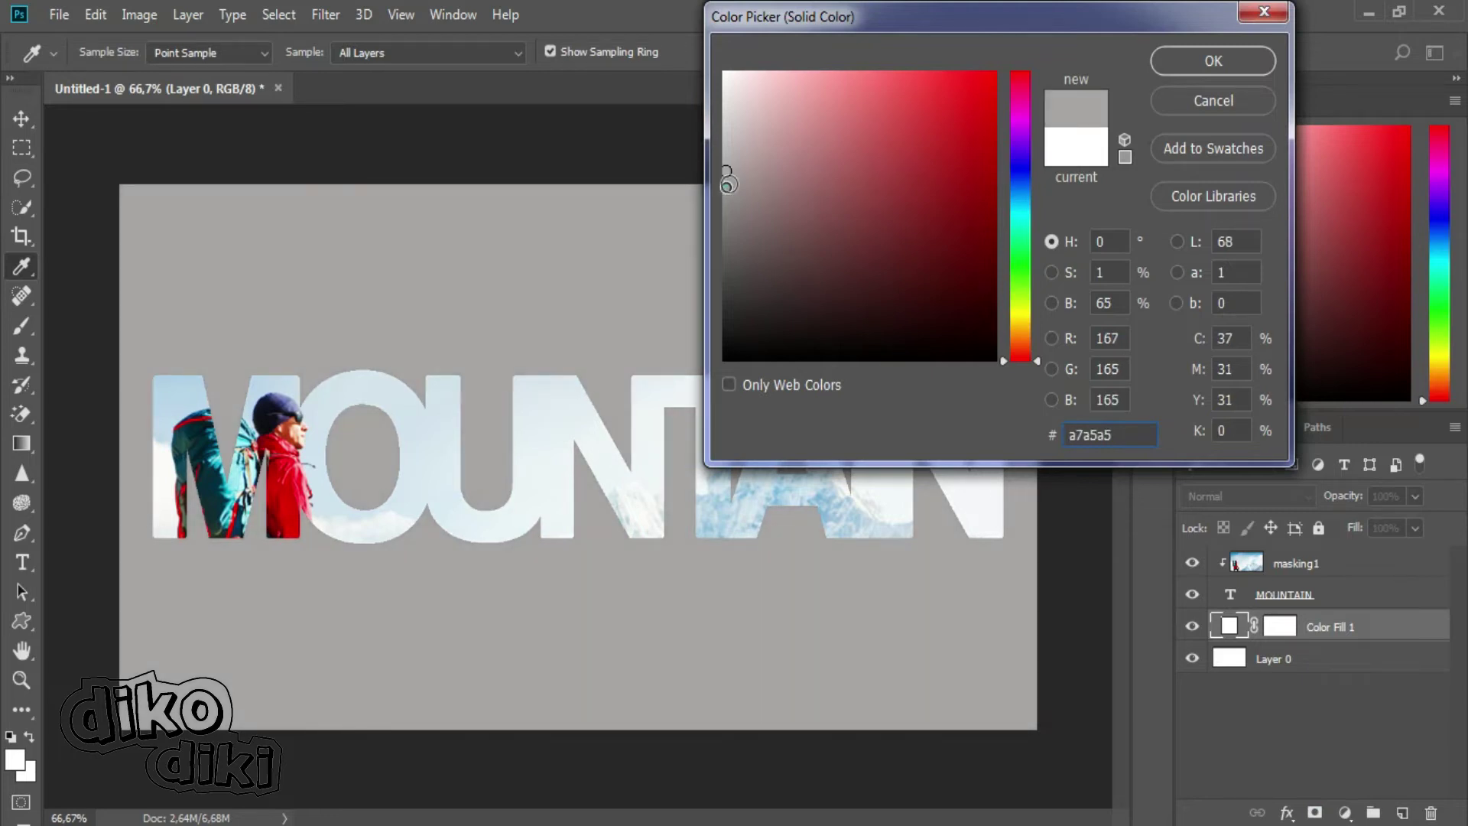
left_click(727, 187)
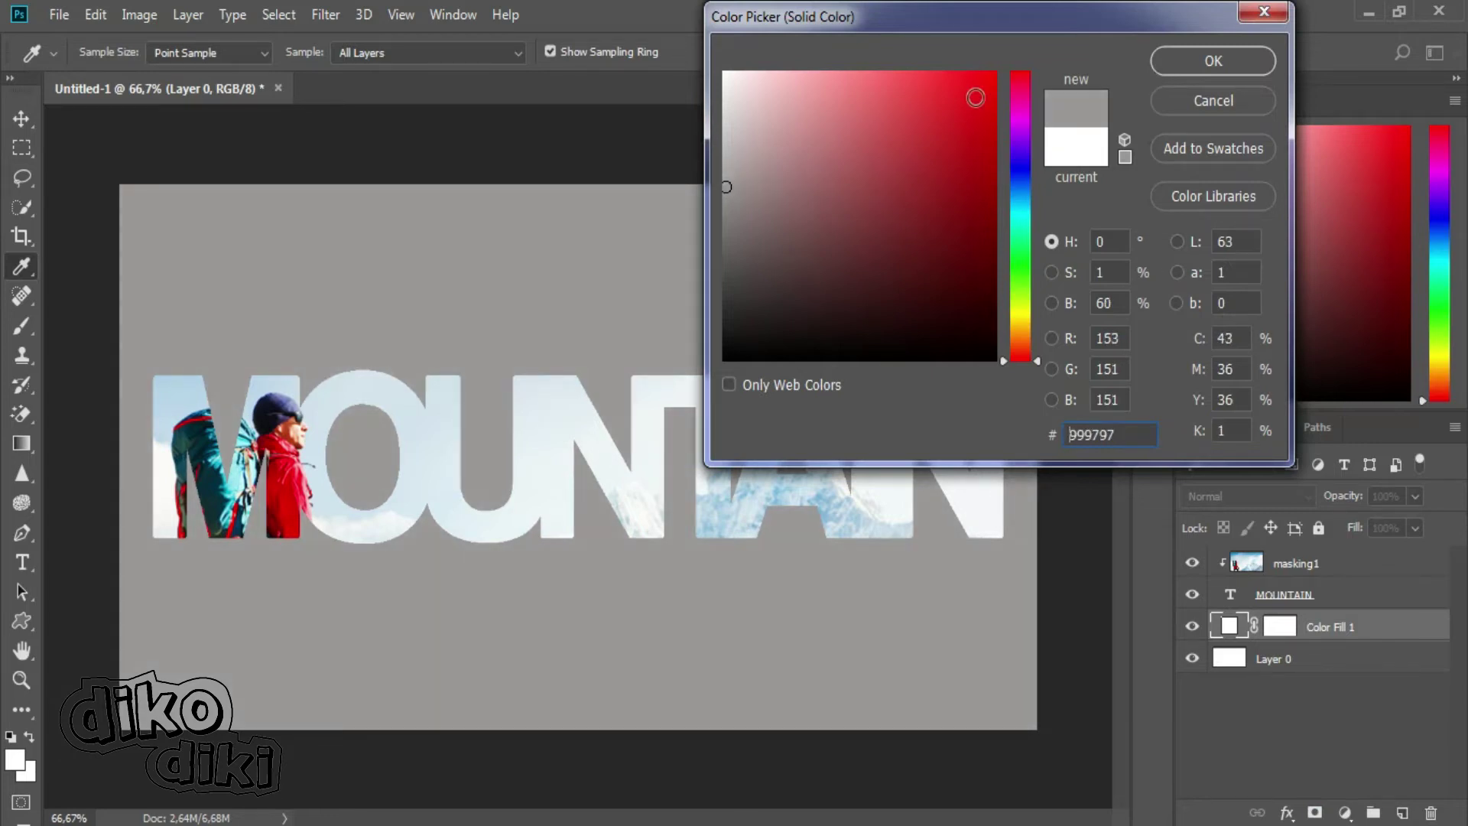
left_click(1246, 60)
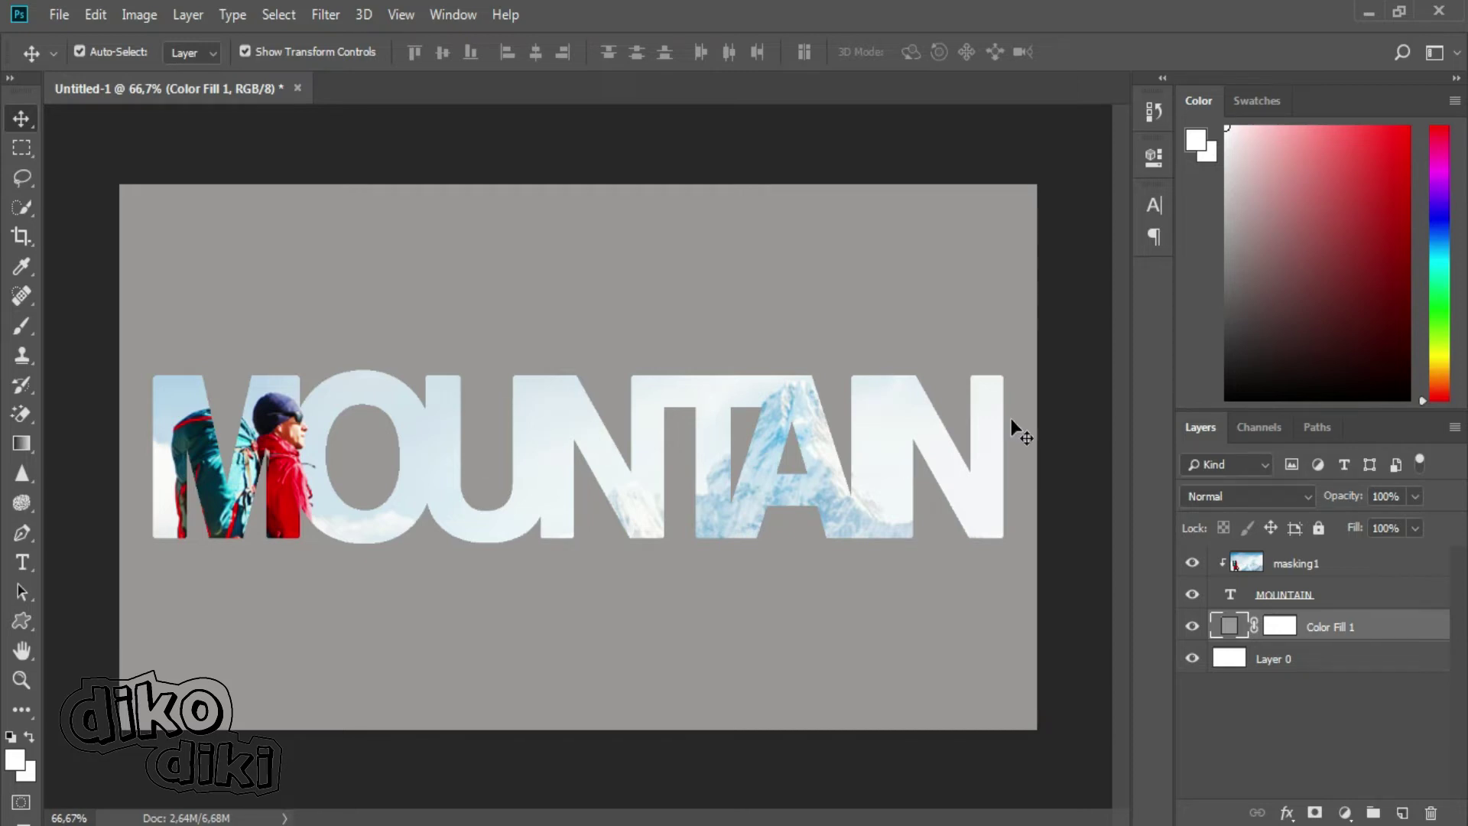
- Add a Stroke layer style to the MOUNTAIN text layer
left_click(1335, 596)
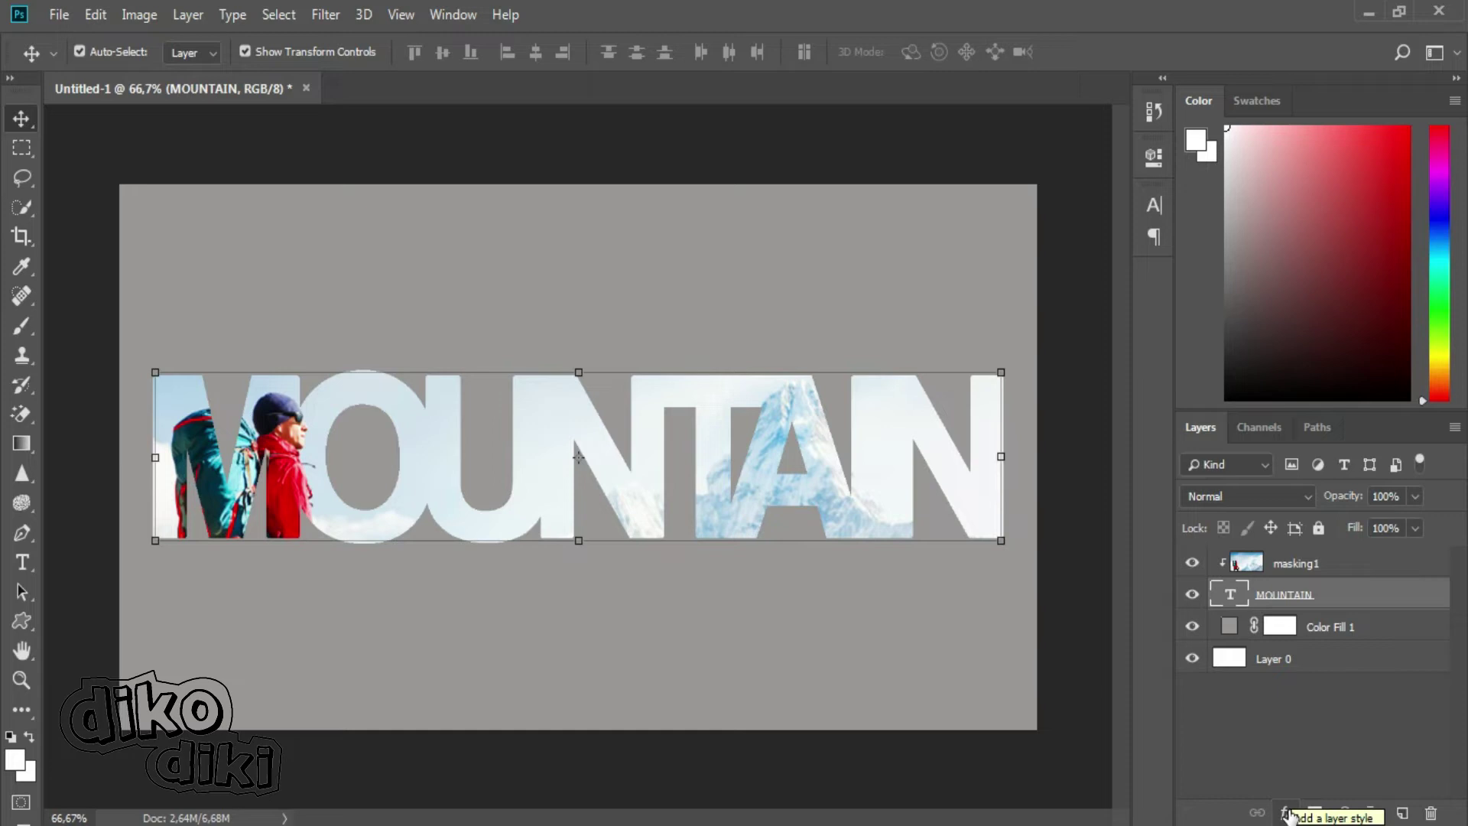
left_click(1287, 813)
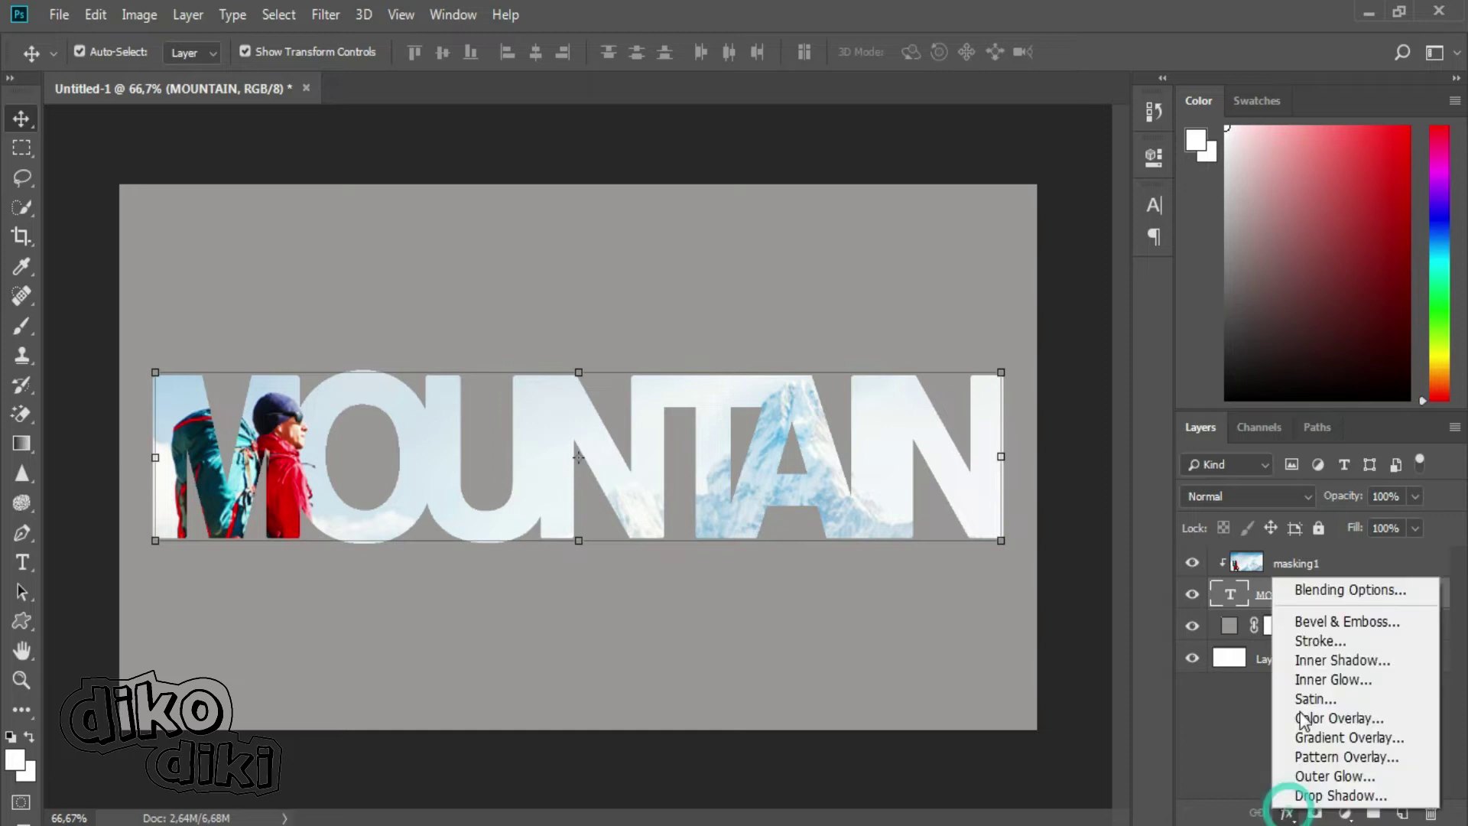
left_click(1351, 644)
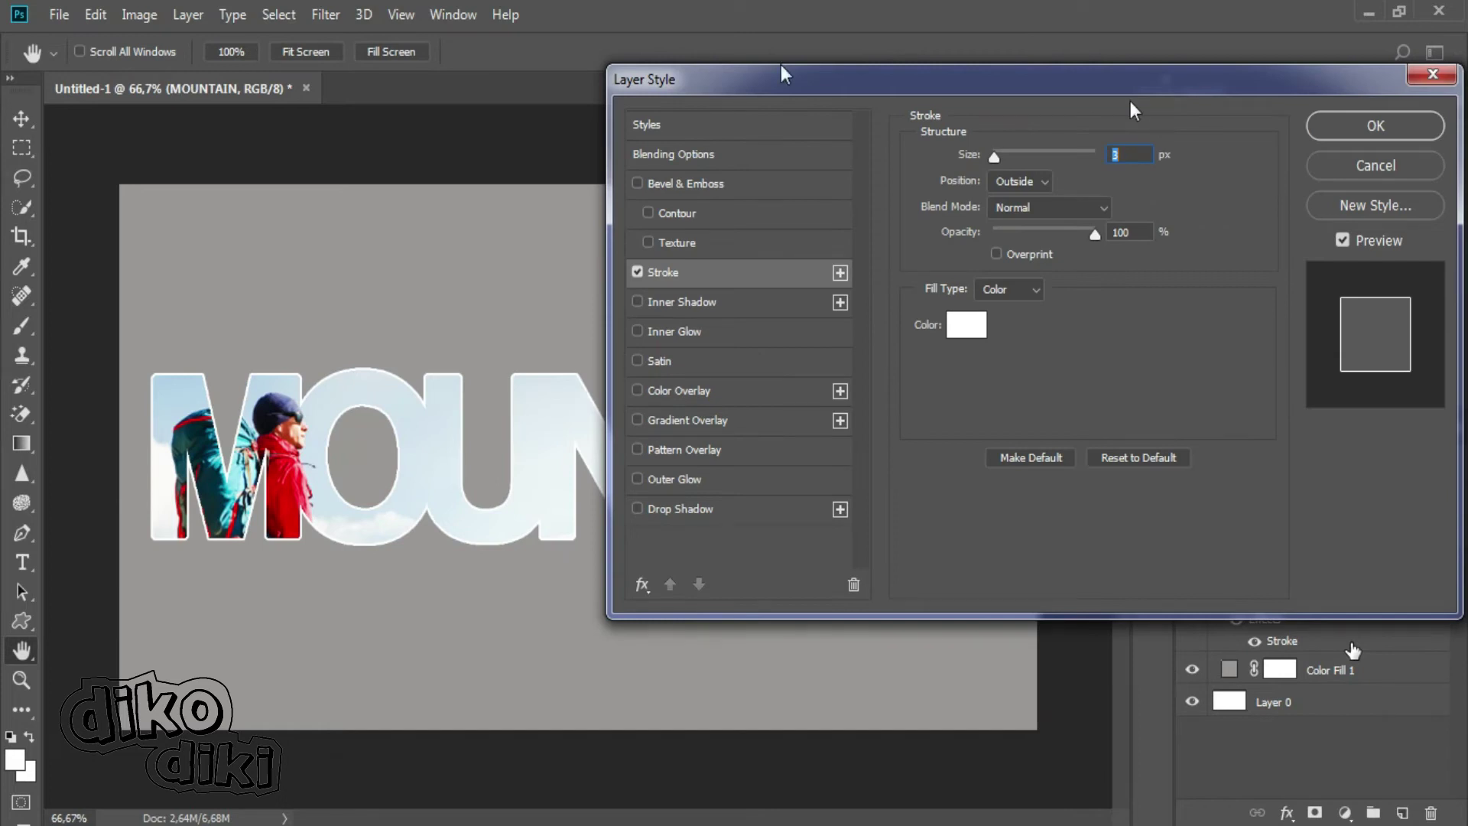
left_click_drag(921, 69, 956, 40)
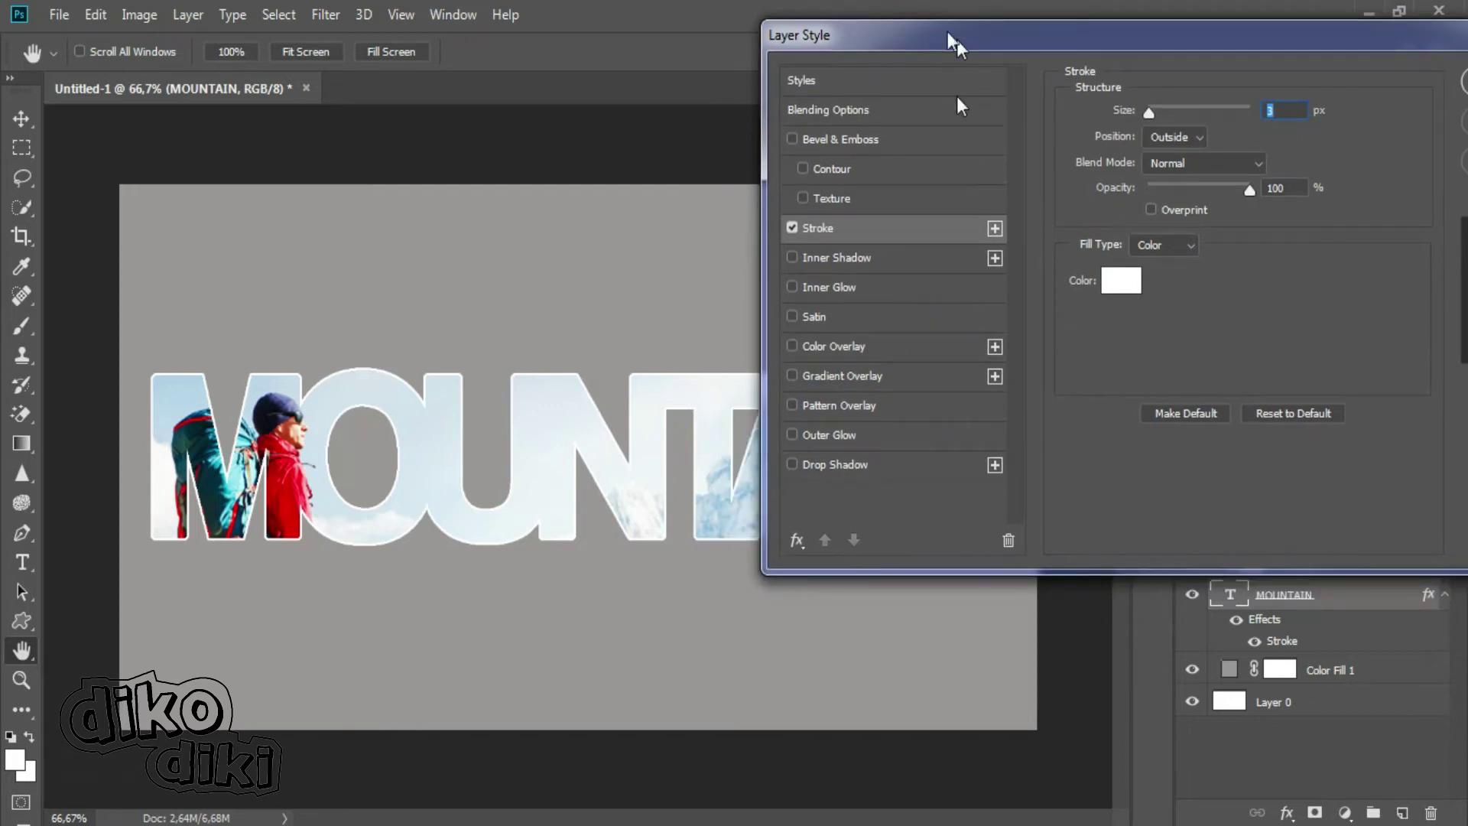
left_click_drag(855, 32, 918, 20)
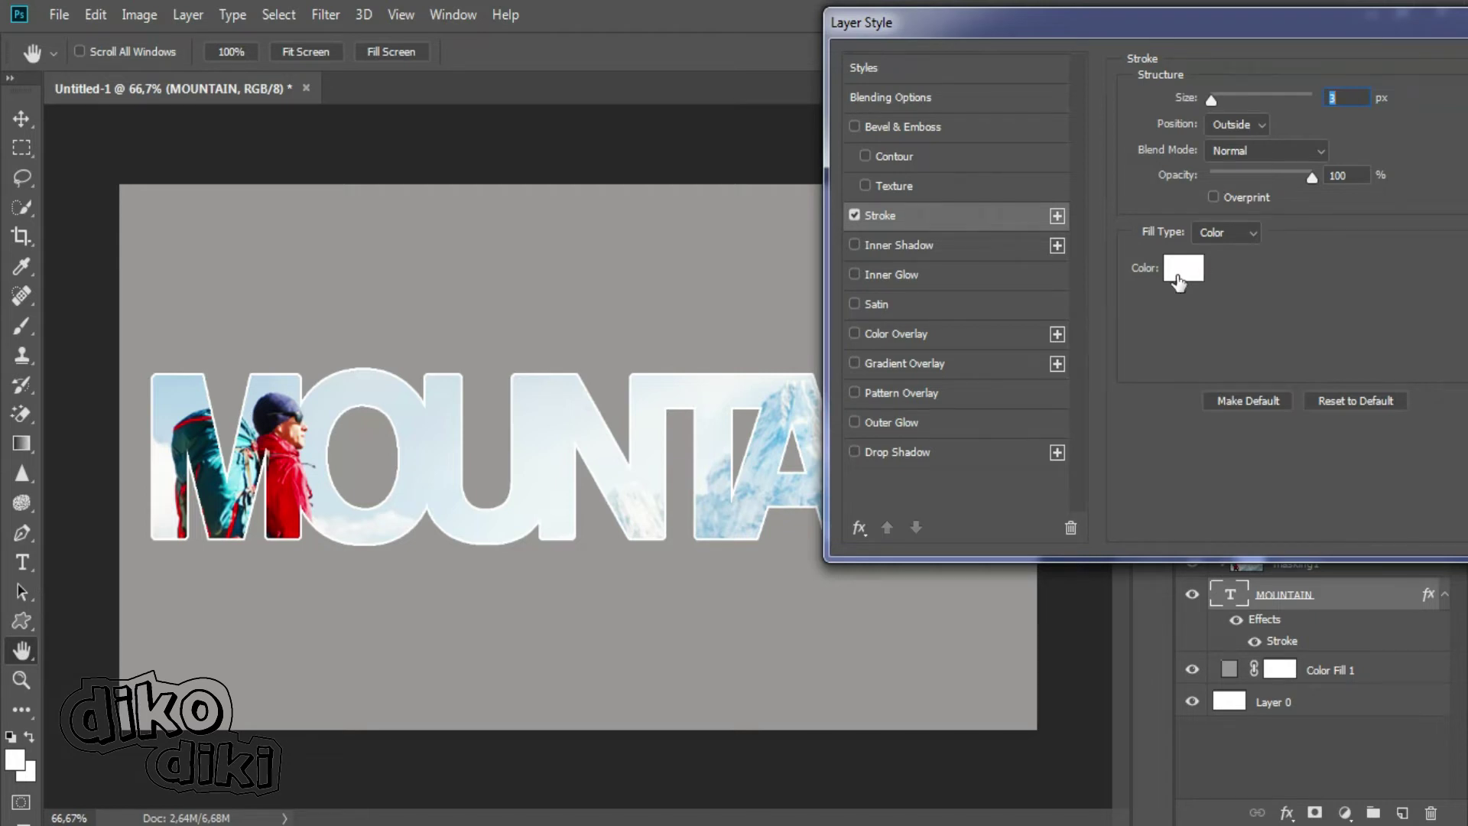
- Make the MOUNTAIN stroke black (000000) with a 3 px size
left_click(1179, 280)
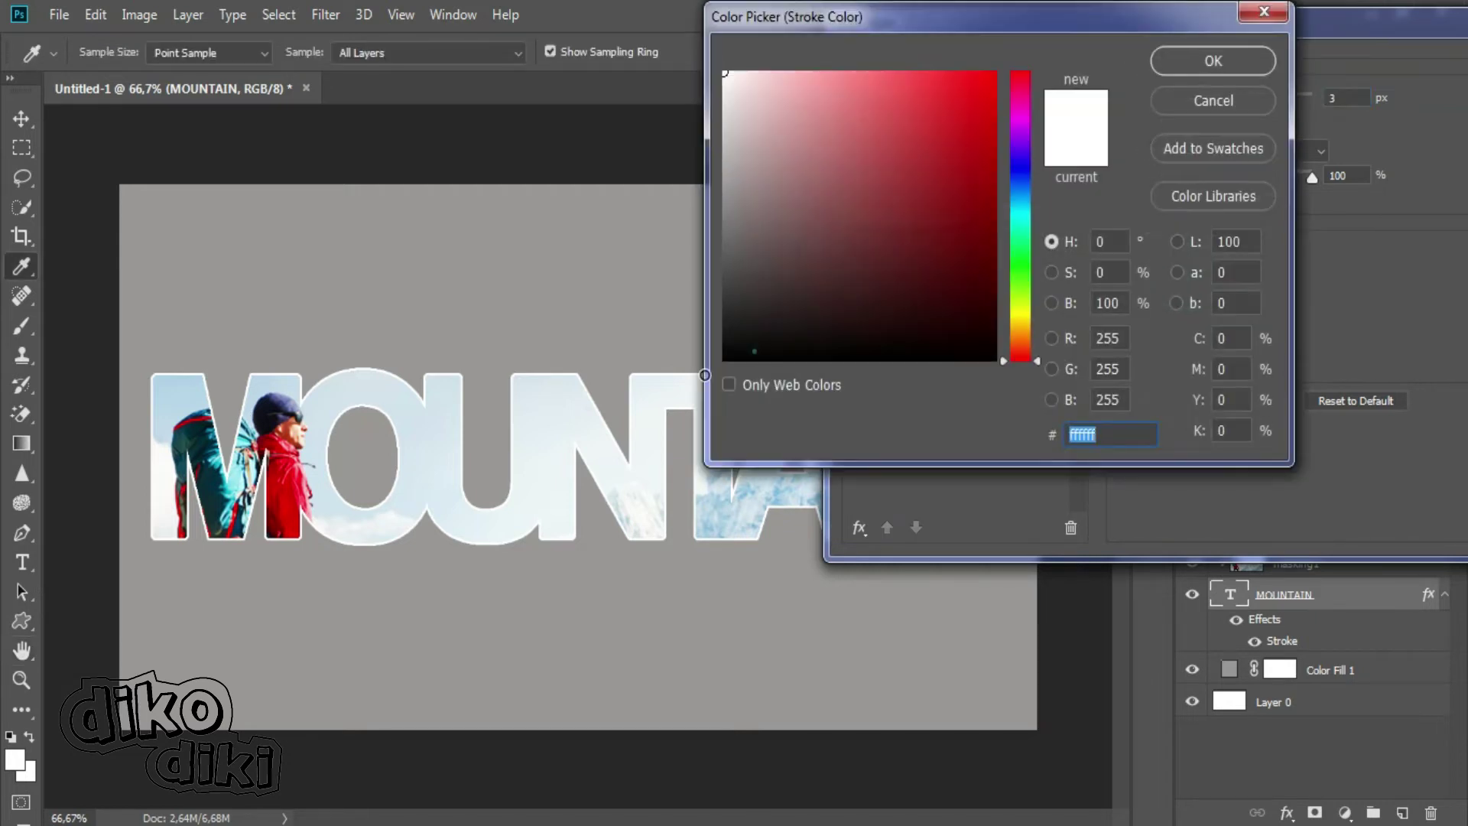
left_click(725, 359)
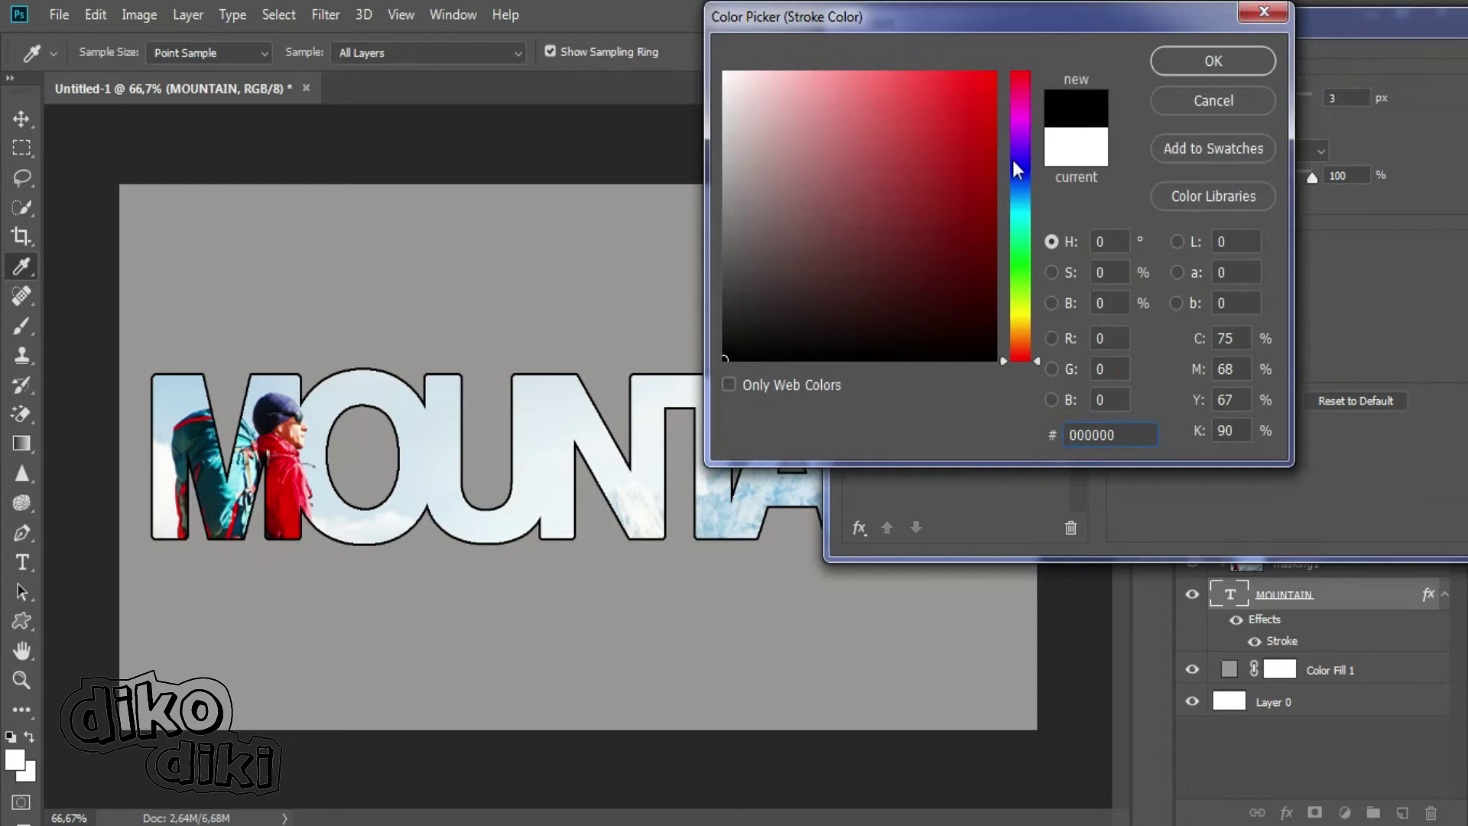
left_click(1231, 63)
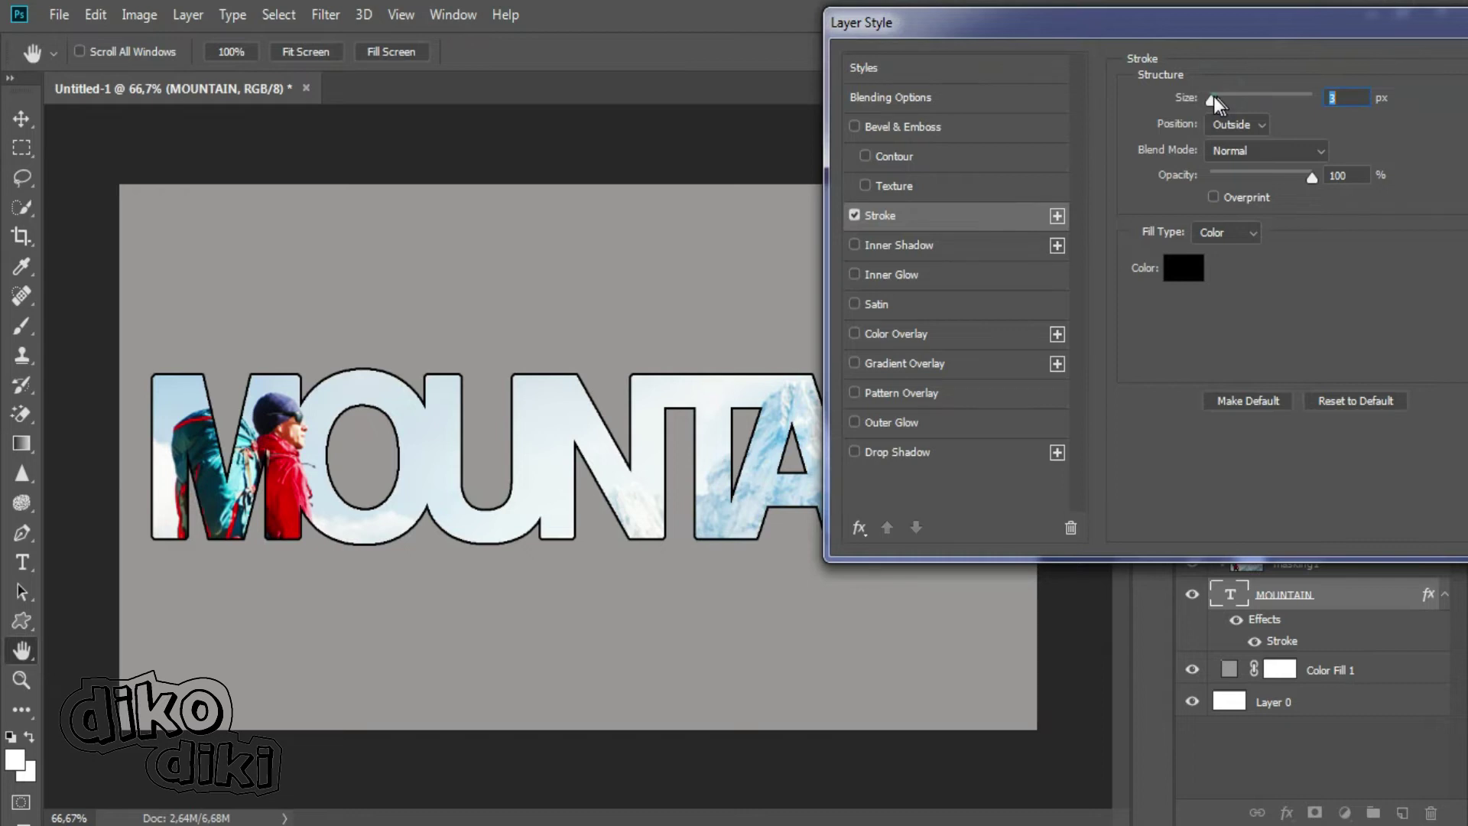
left_click_drag(1213, 97, 1213, 101)
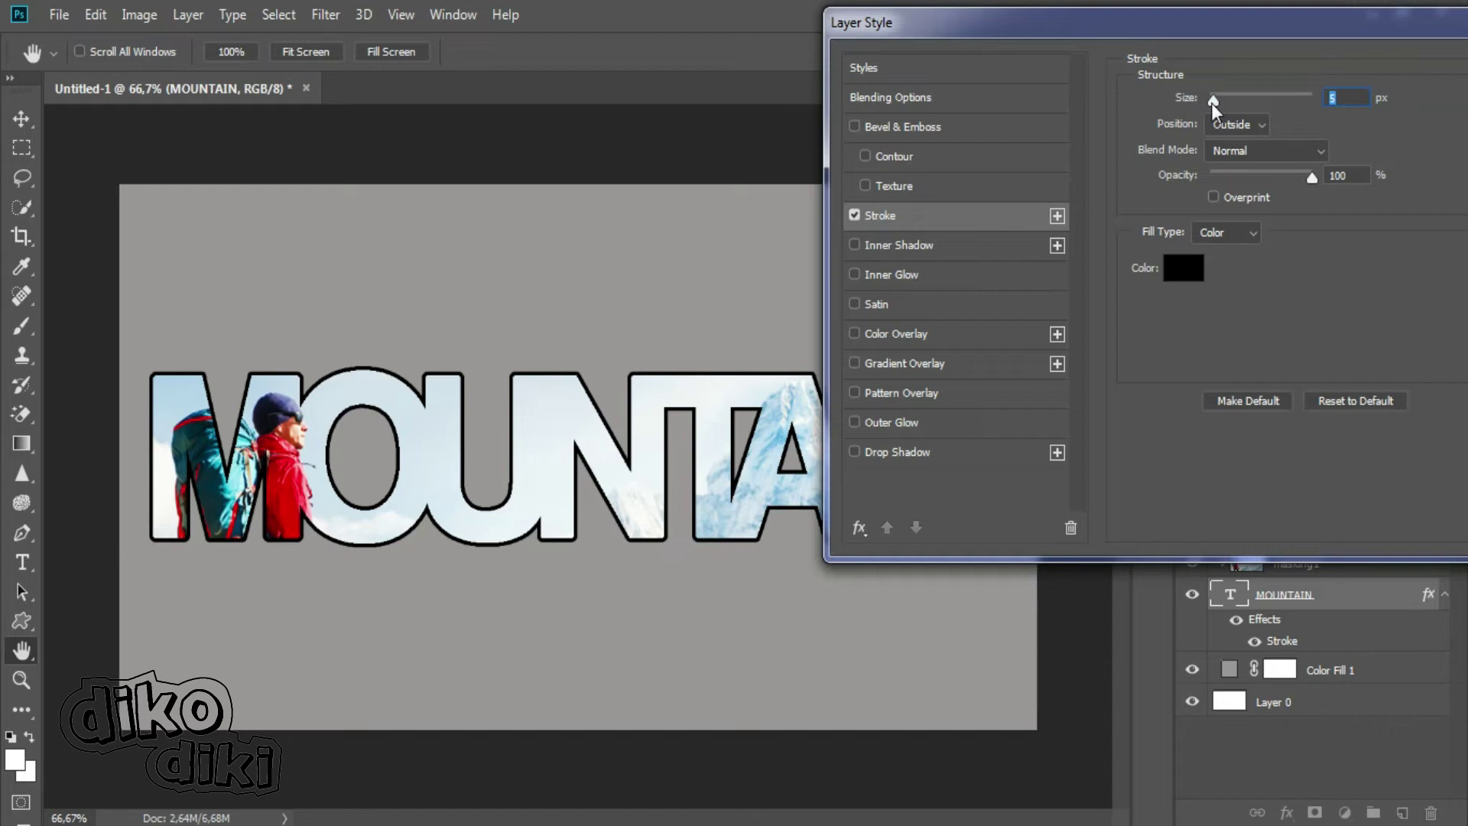
left_click_drag(1212, 102, 1210, 102)
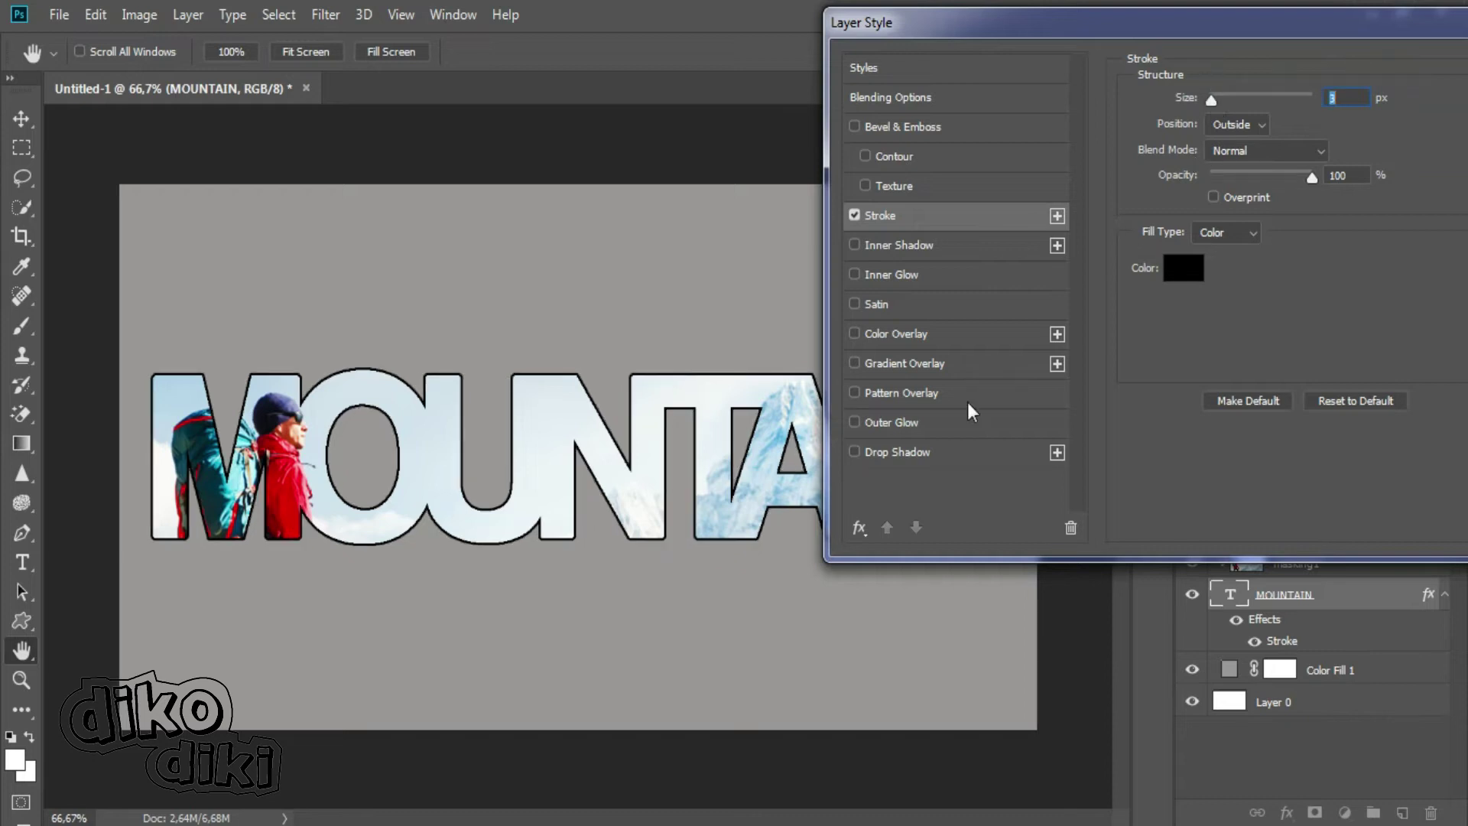
- Enable a wide Normal-blend drop shadow and raise the stroke size to 5 px
left_click(854, 452)
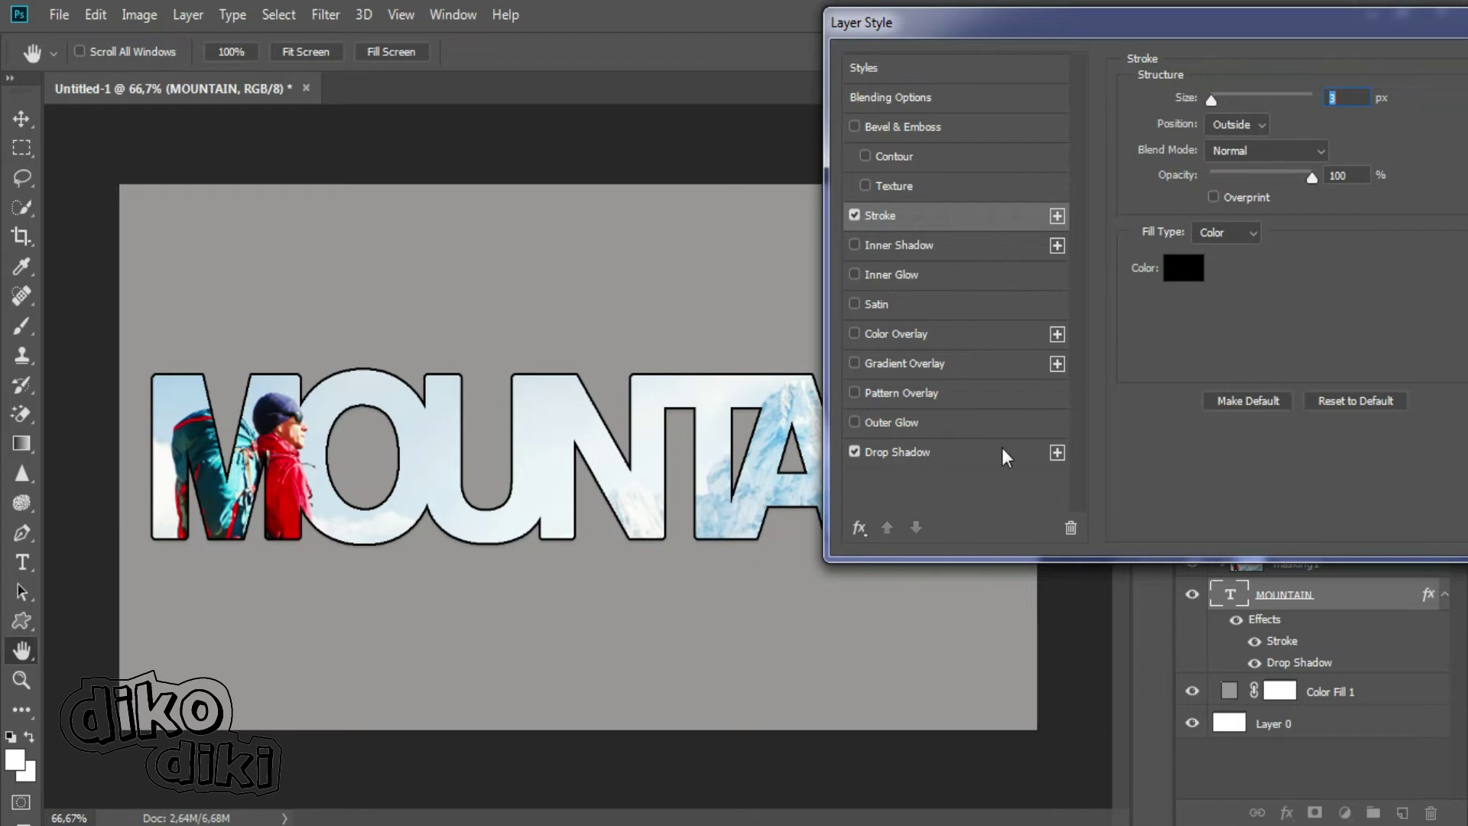
left_click(905, 453)
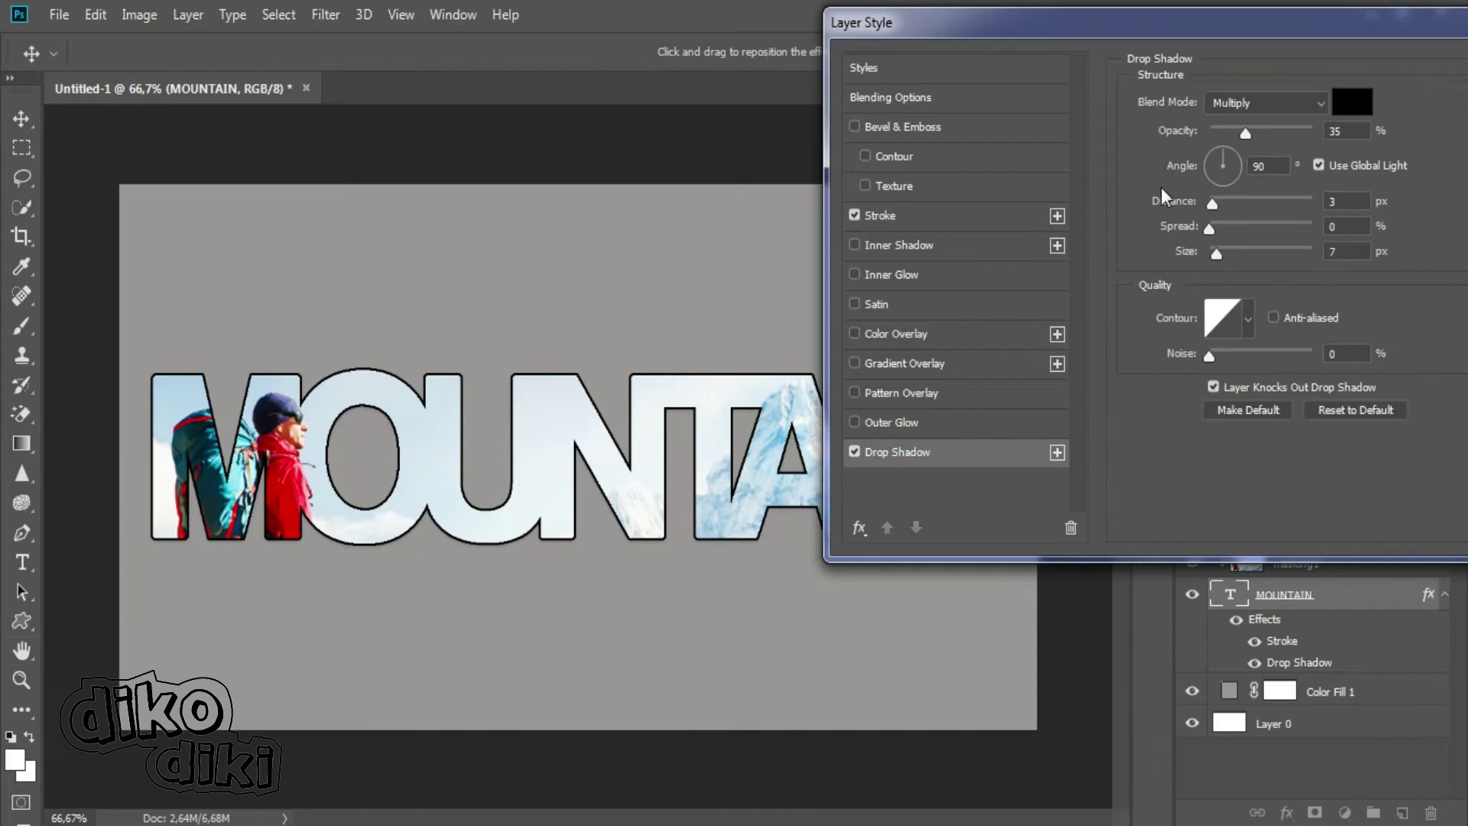
left_click(1222, 249)
left_click_drag(1239, 251, 1276, 252)
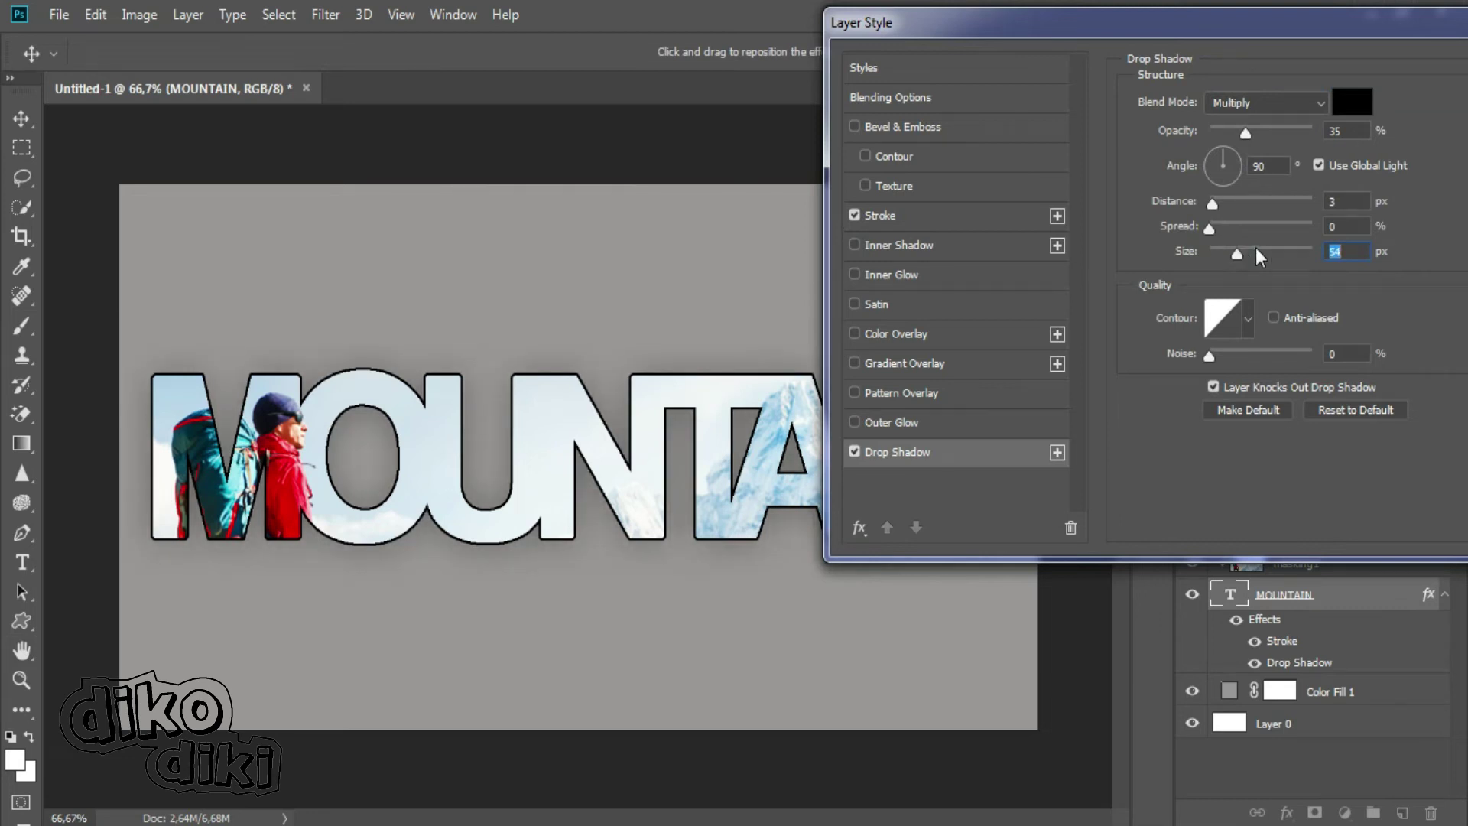
left_click(1258, 106)
left_click(879, 215)
left_click(1288, 101)
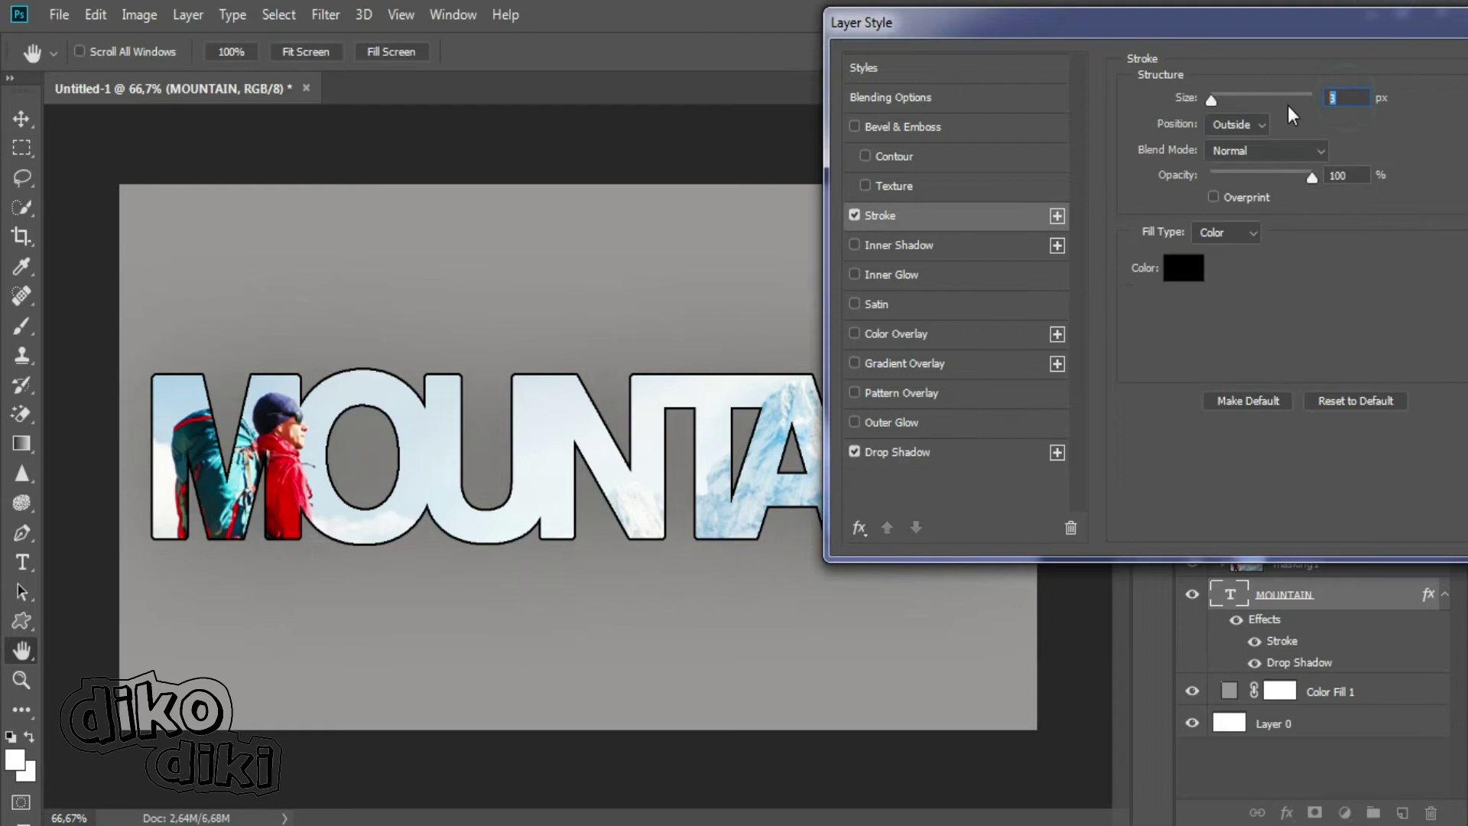
type("5")
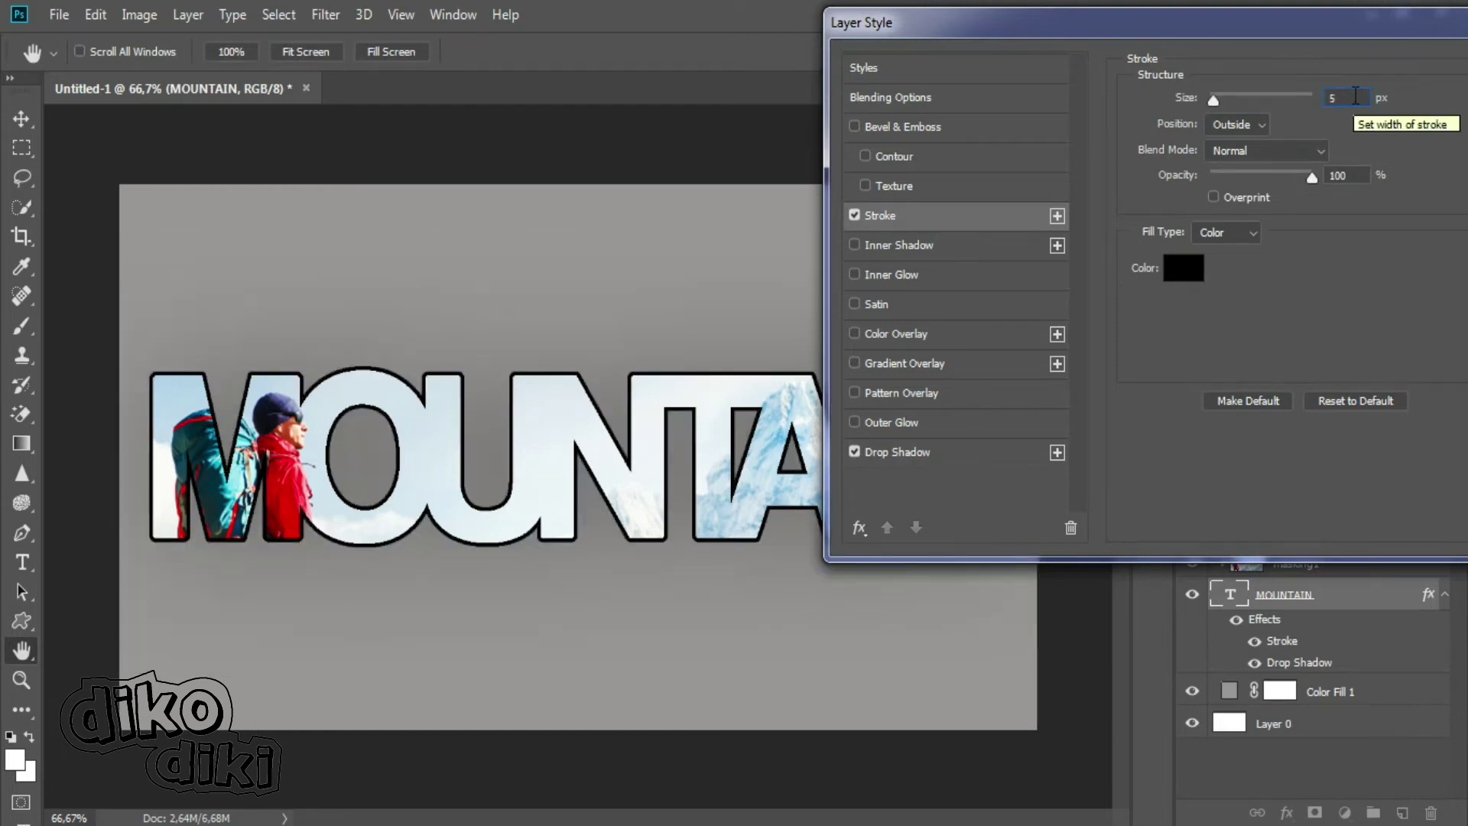
- Set the drop shadow to 85% opacity and 128 px size
left_click(878, 449)
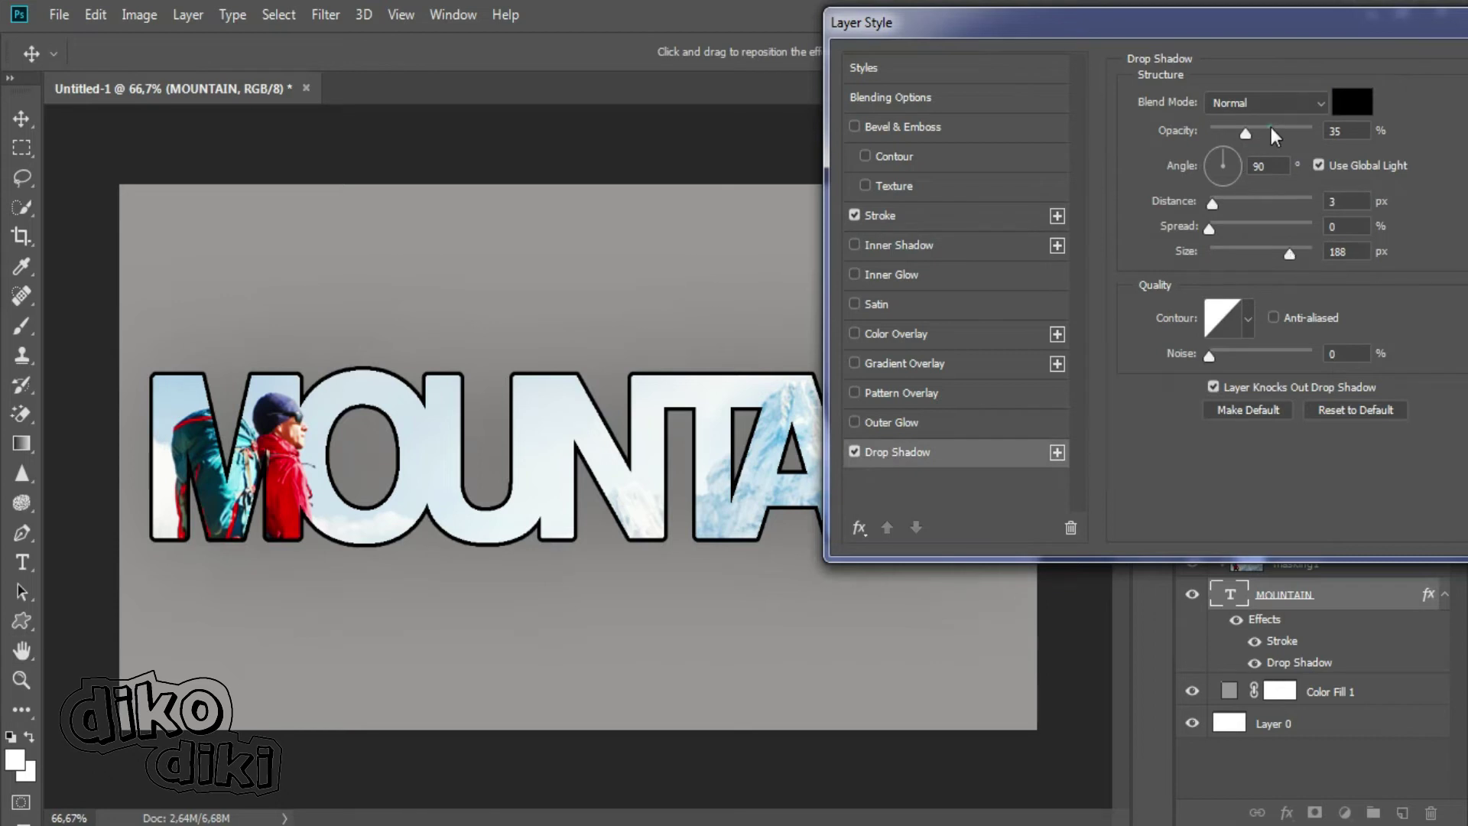
left_click_drag(1270, 129, 1292, 130)
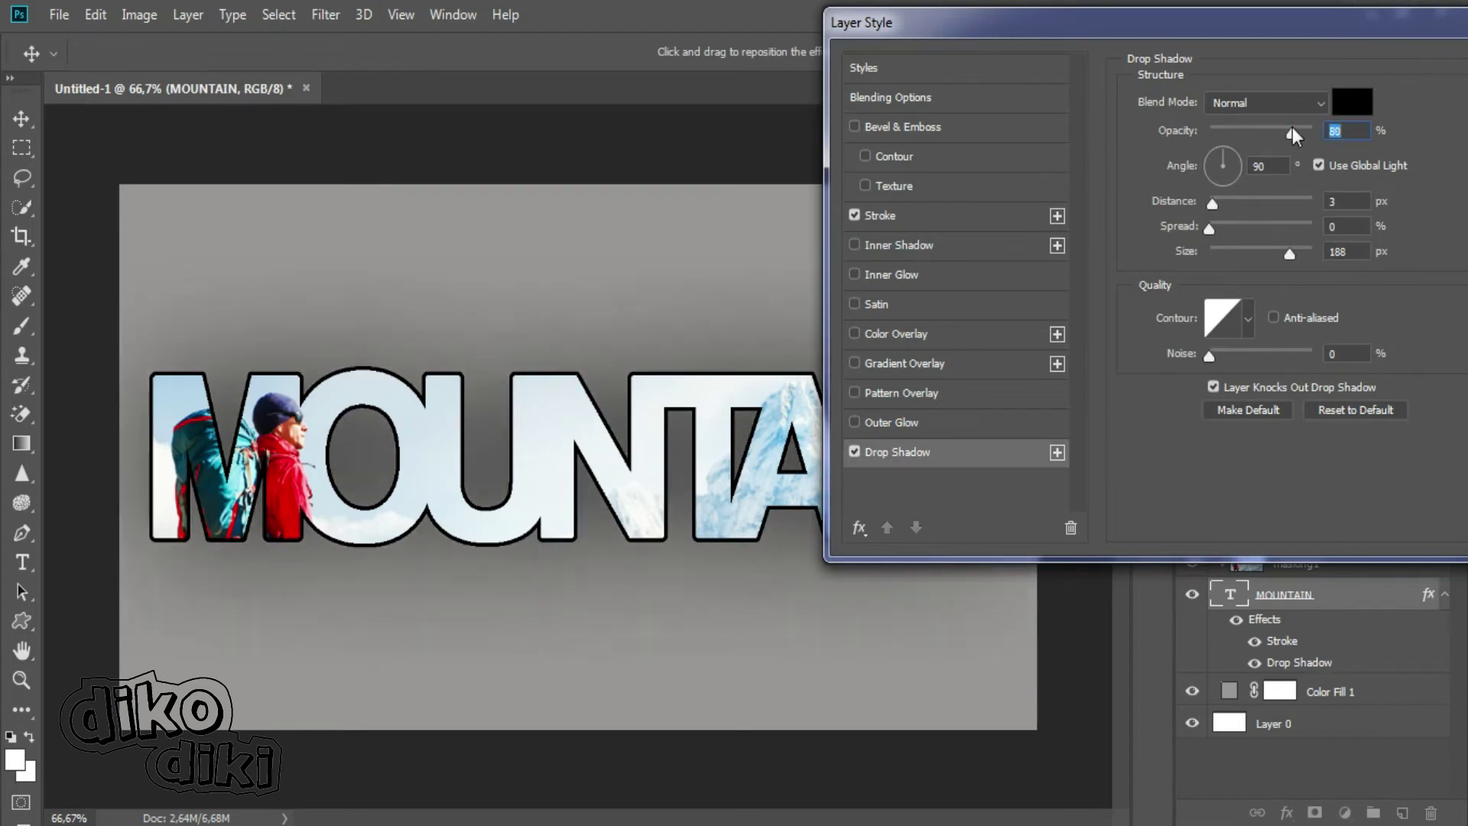
left_click(1302, 130)
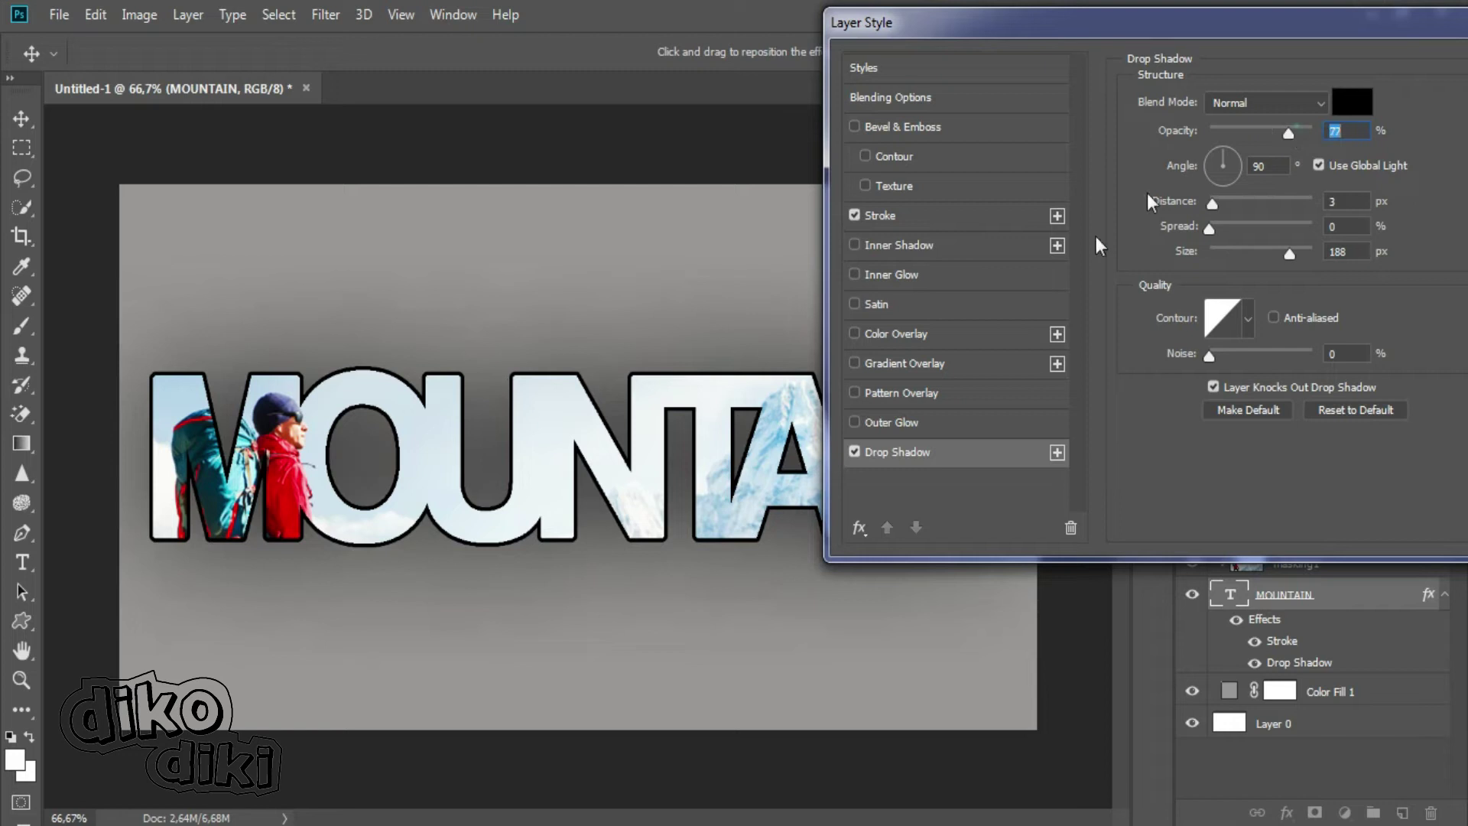
left_click(1297, 132)
left_click_drag(1288, 259, 1270, 258)
left_click(1267, 256)
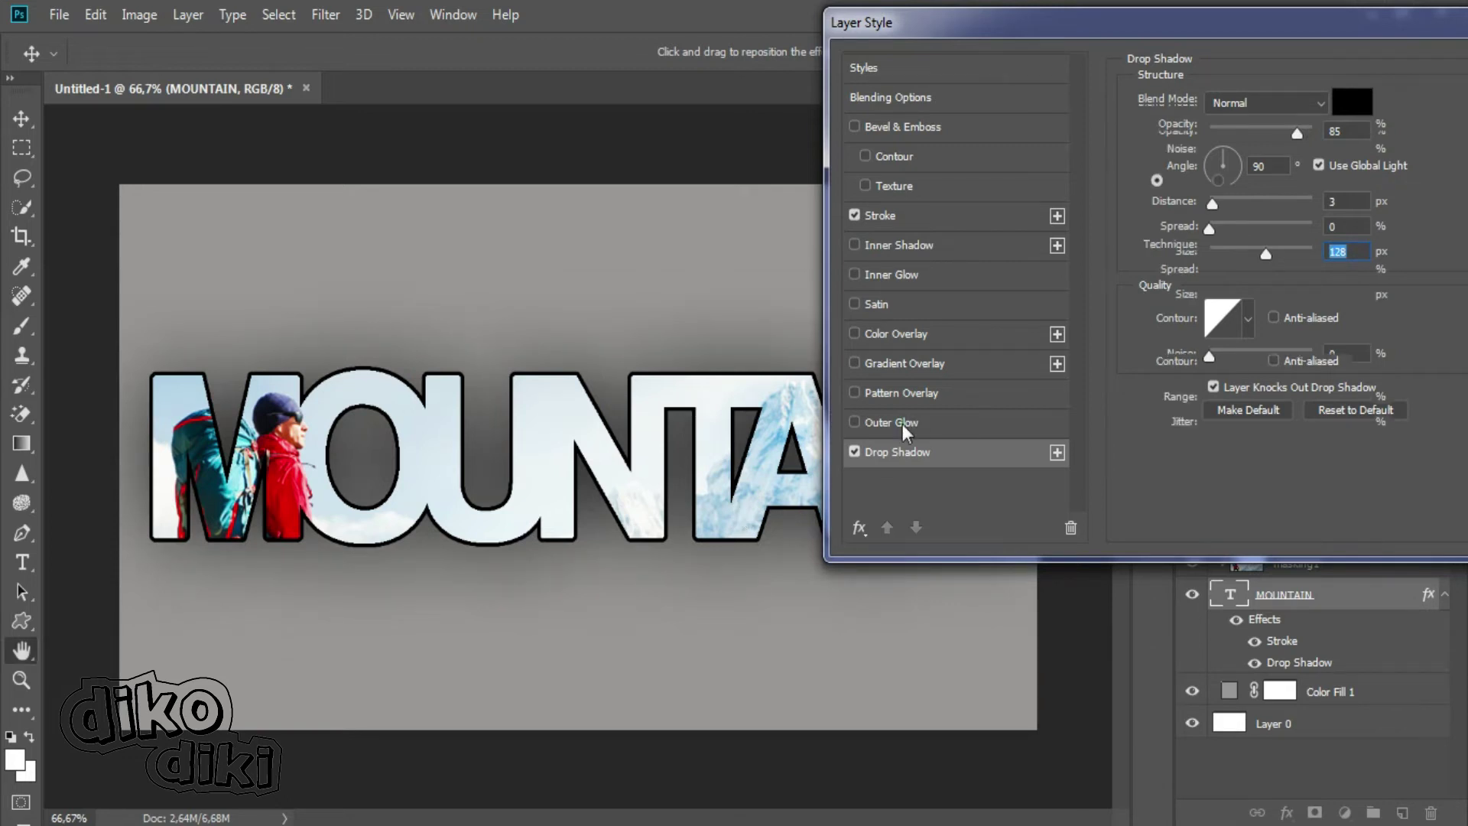
- Try Outer Glow and Gradient Overlay on MOUNTAIN, then remove the gradient overlay
left_click(862, 424)
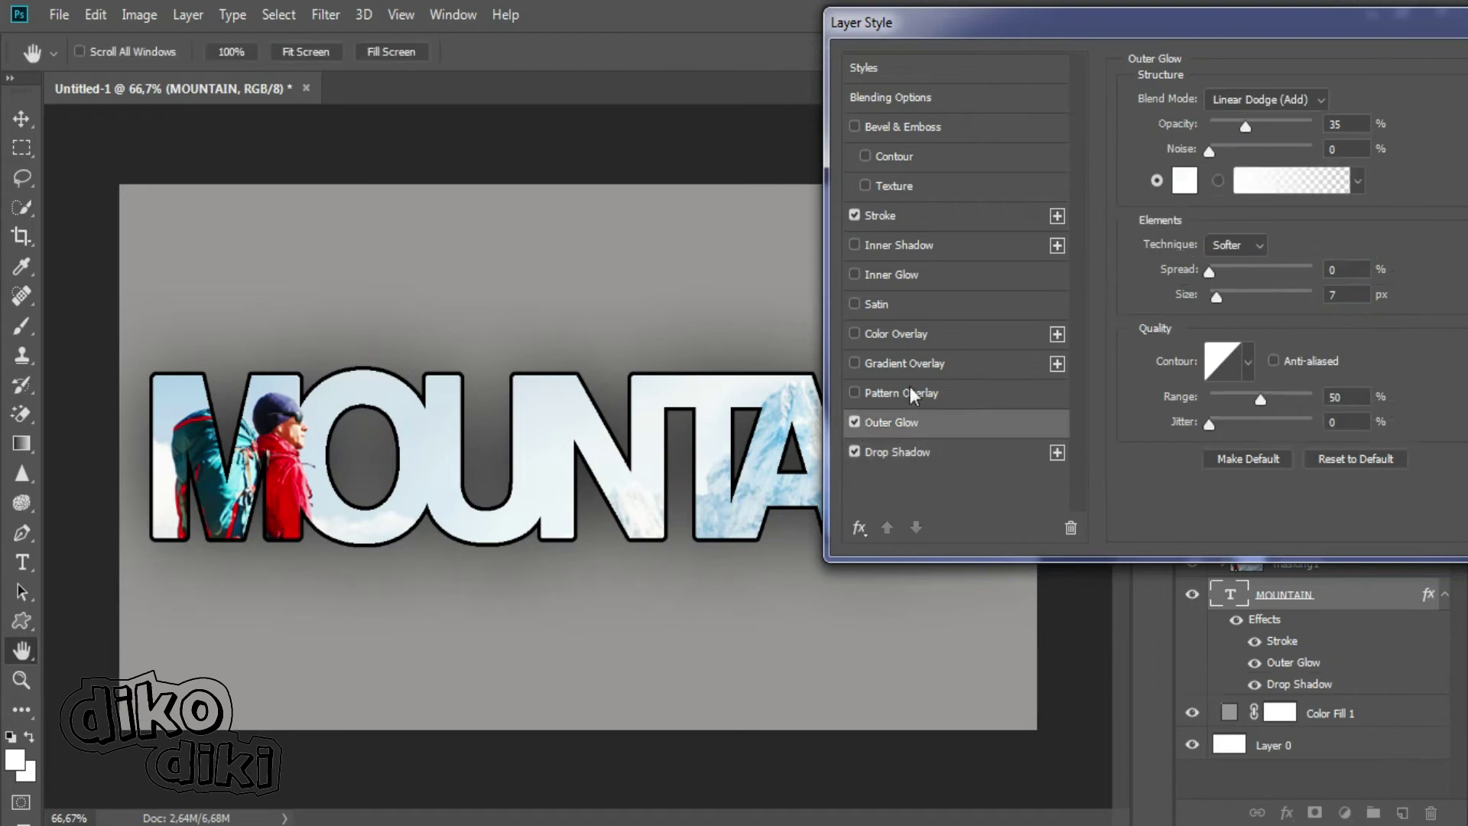
left_click(892, 369)
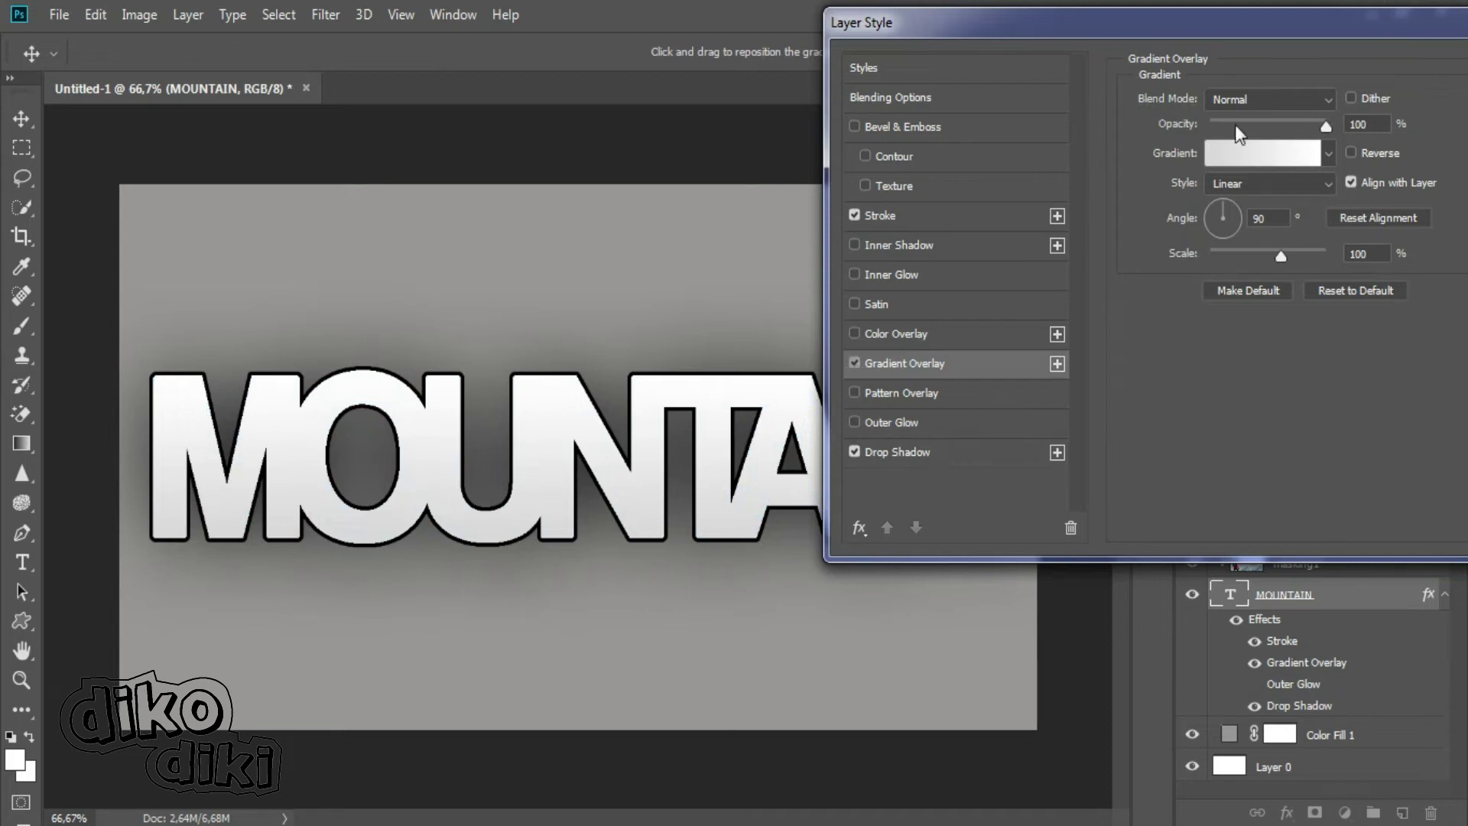
left_click(854, 362)
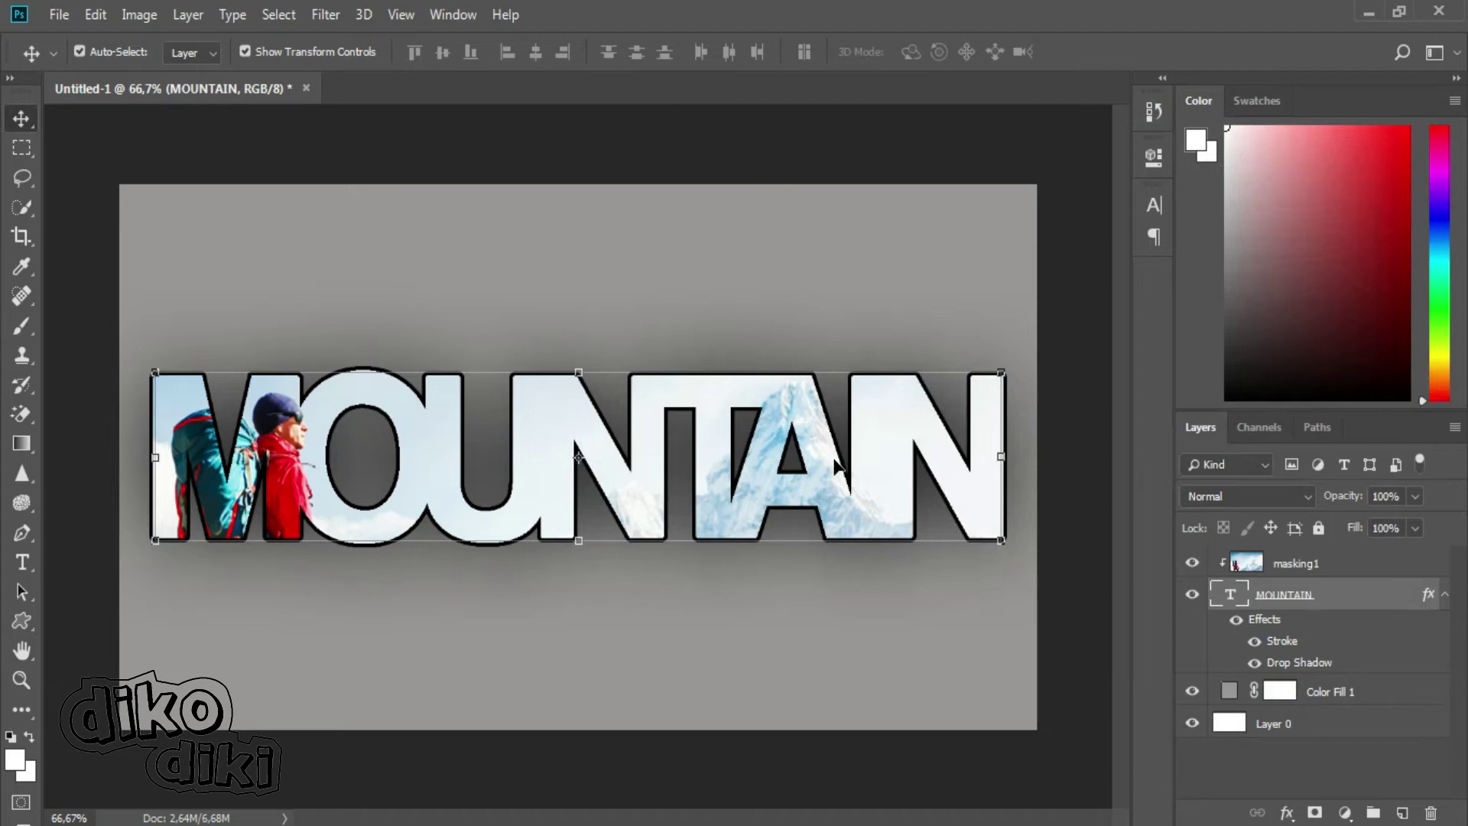
- Deselect the MOUNTAIN layer and bring up the File menu
left_click(810, 145)
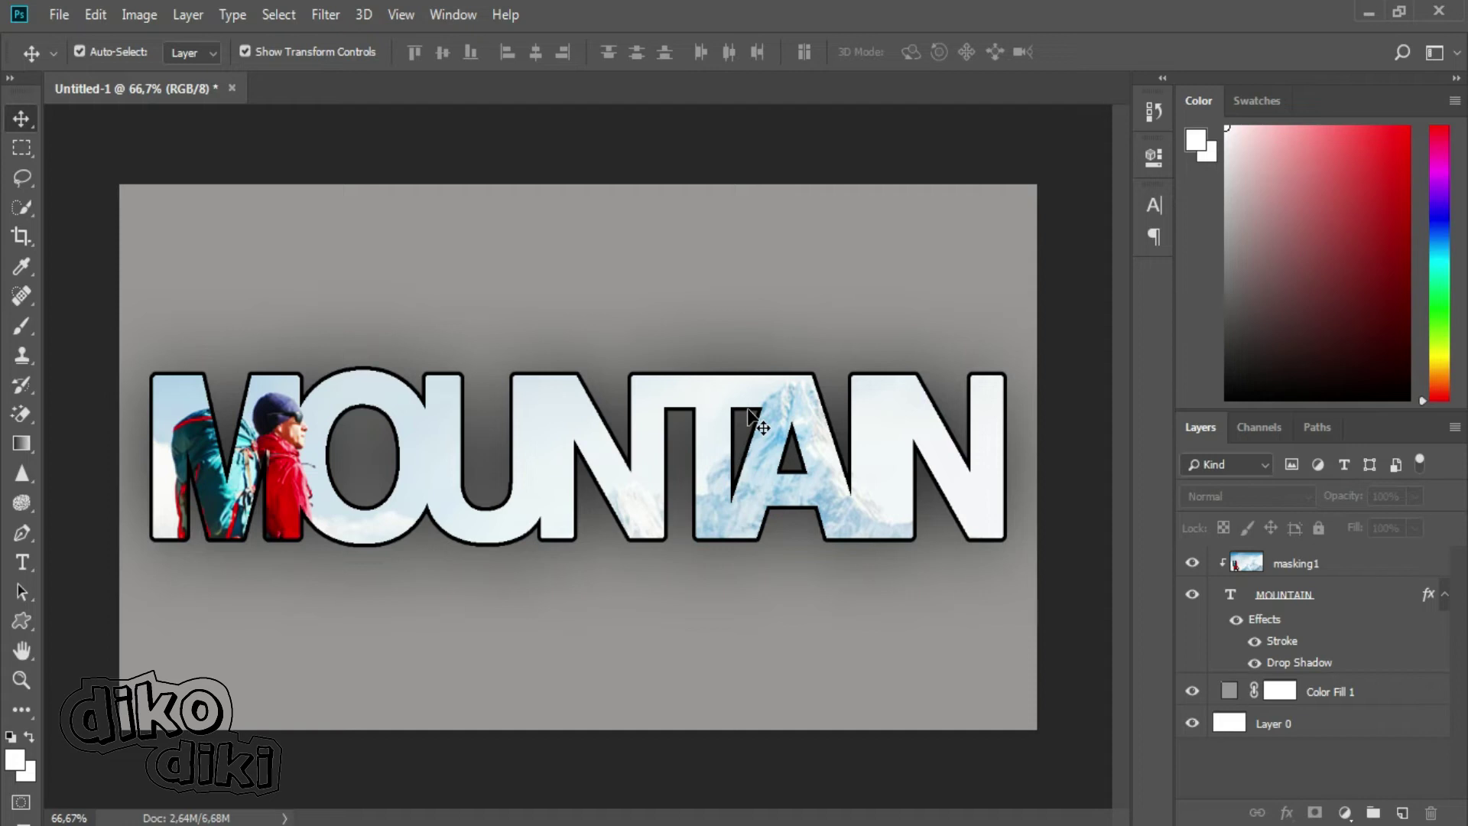
left_click(56, 15)
- Create a new 1280×720 document and close the MOUNTAIN file without saving
left_click(99, 40)
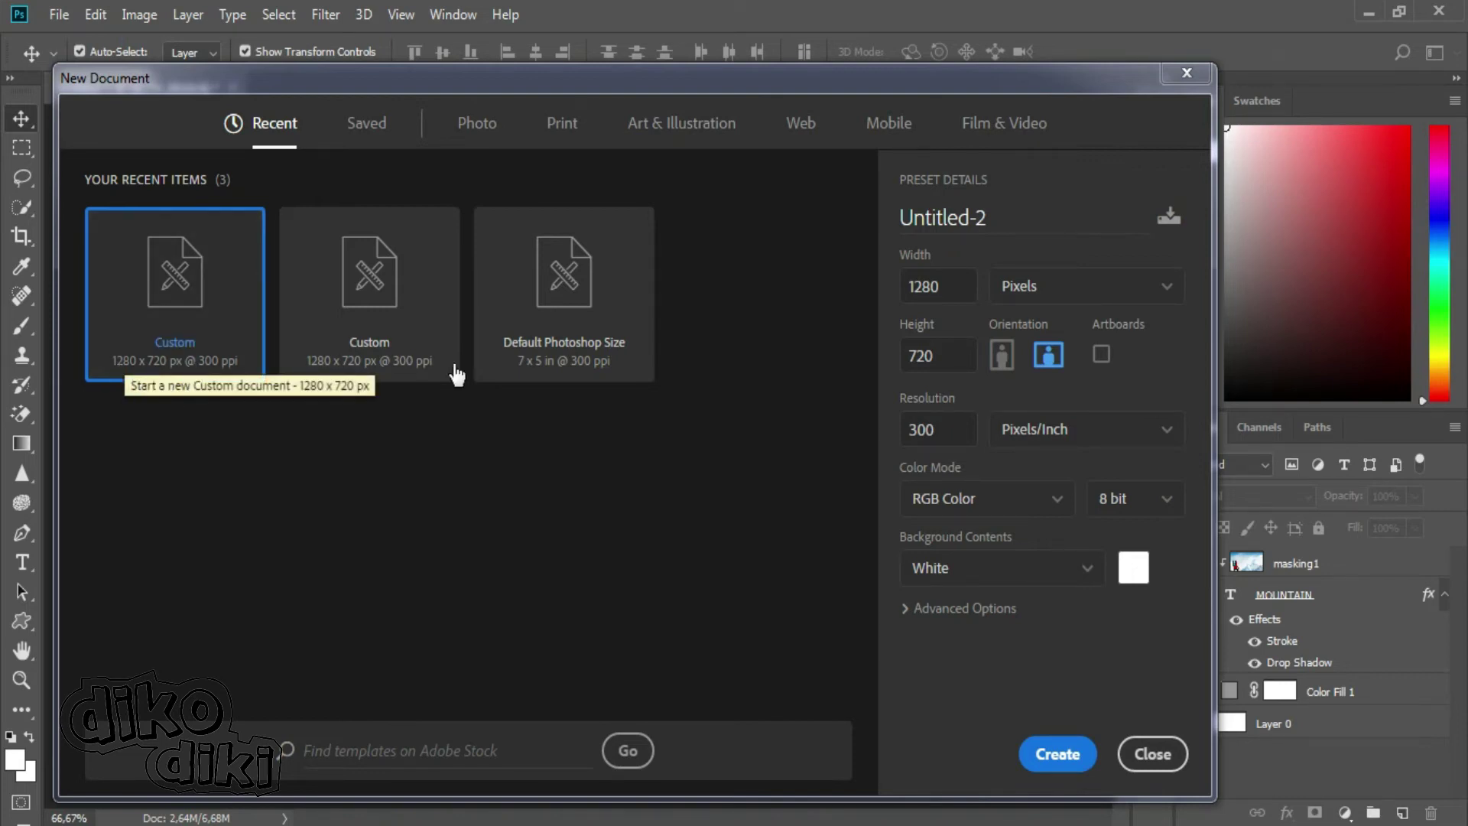
left_click(1051, 754)
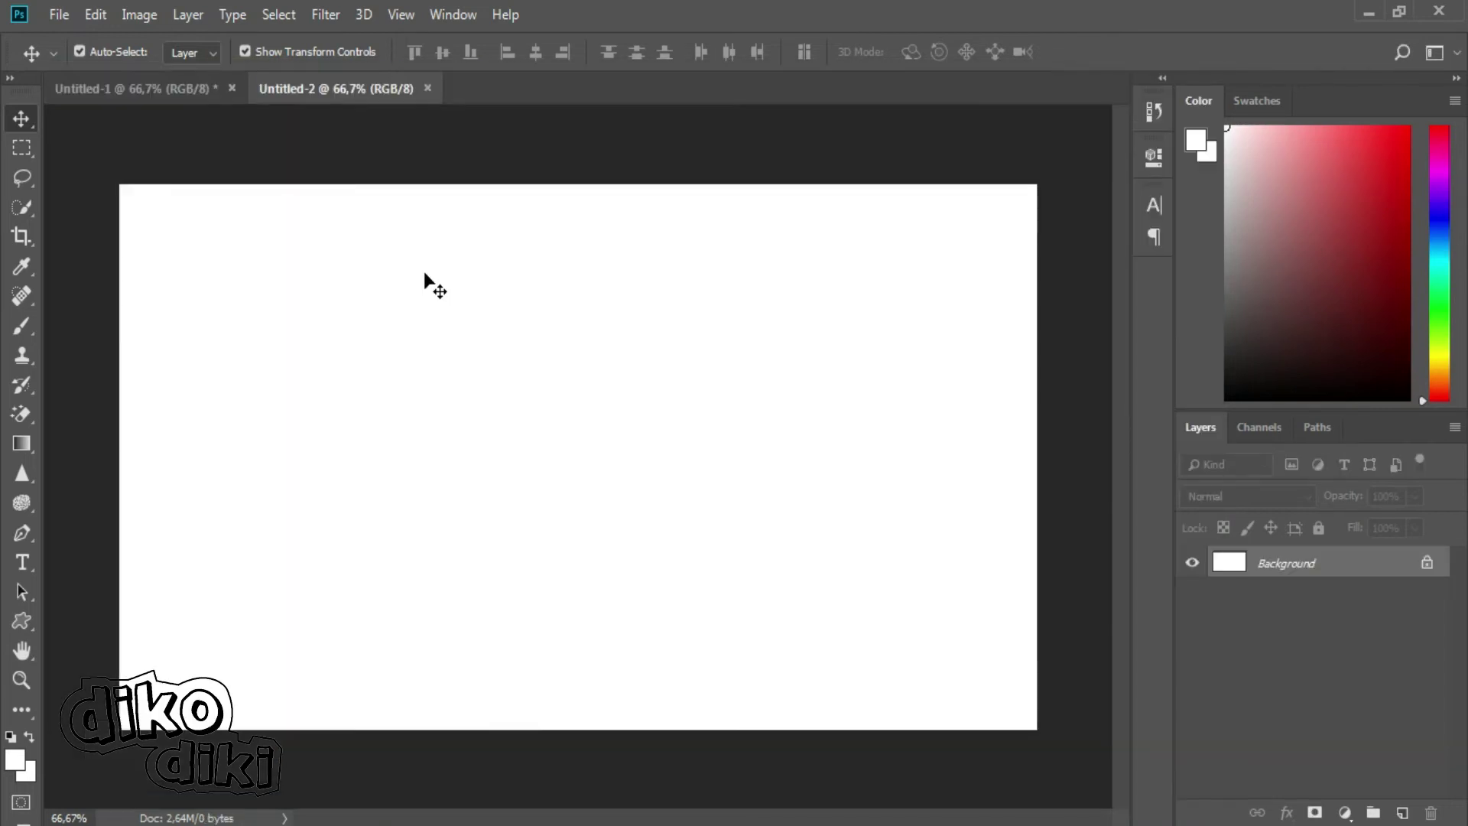
left_click(227, 89)
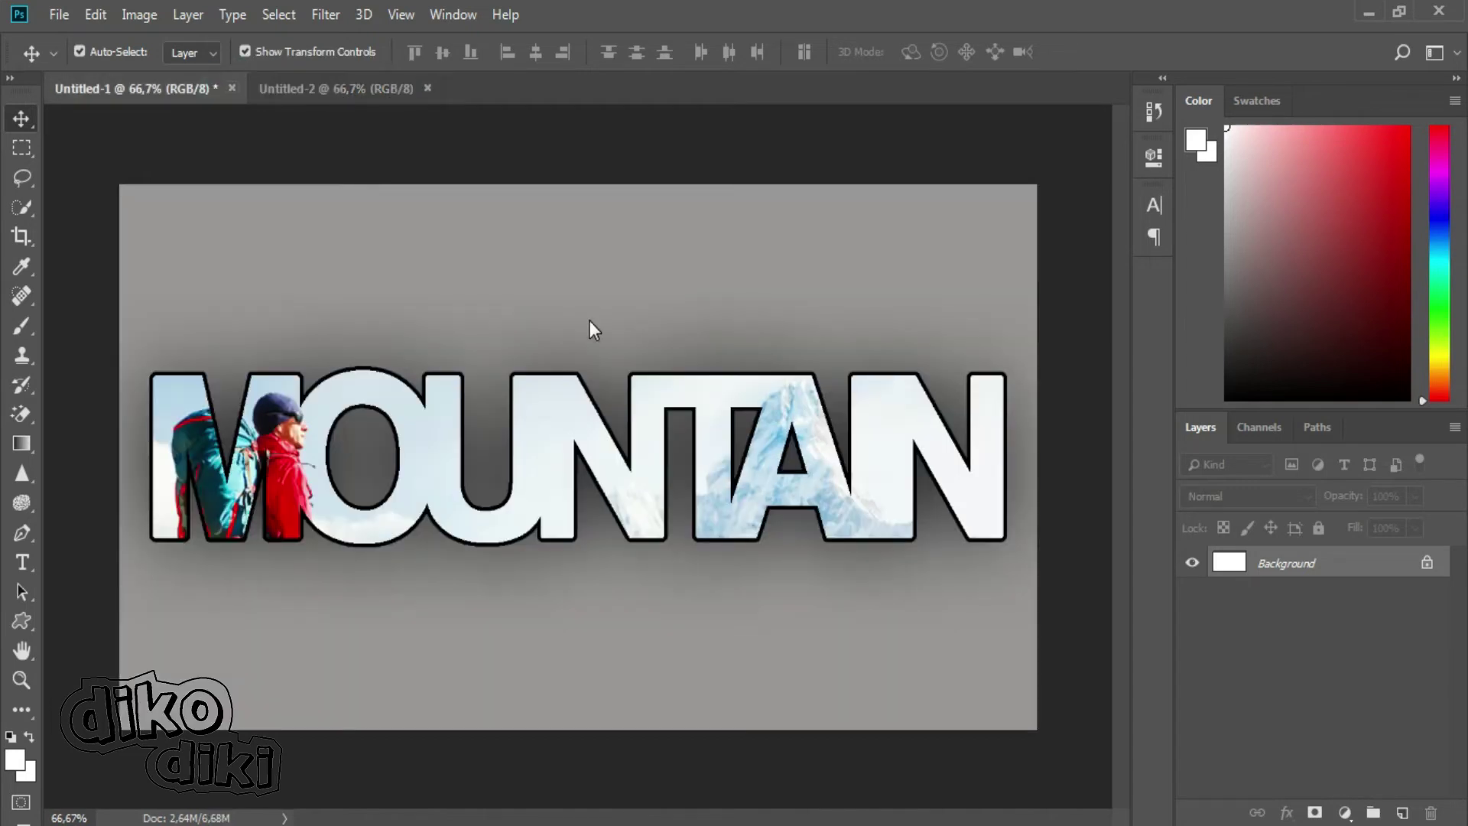
key("ctrl+w")
left_click(745, 329)
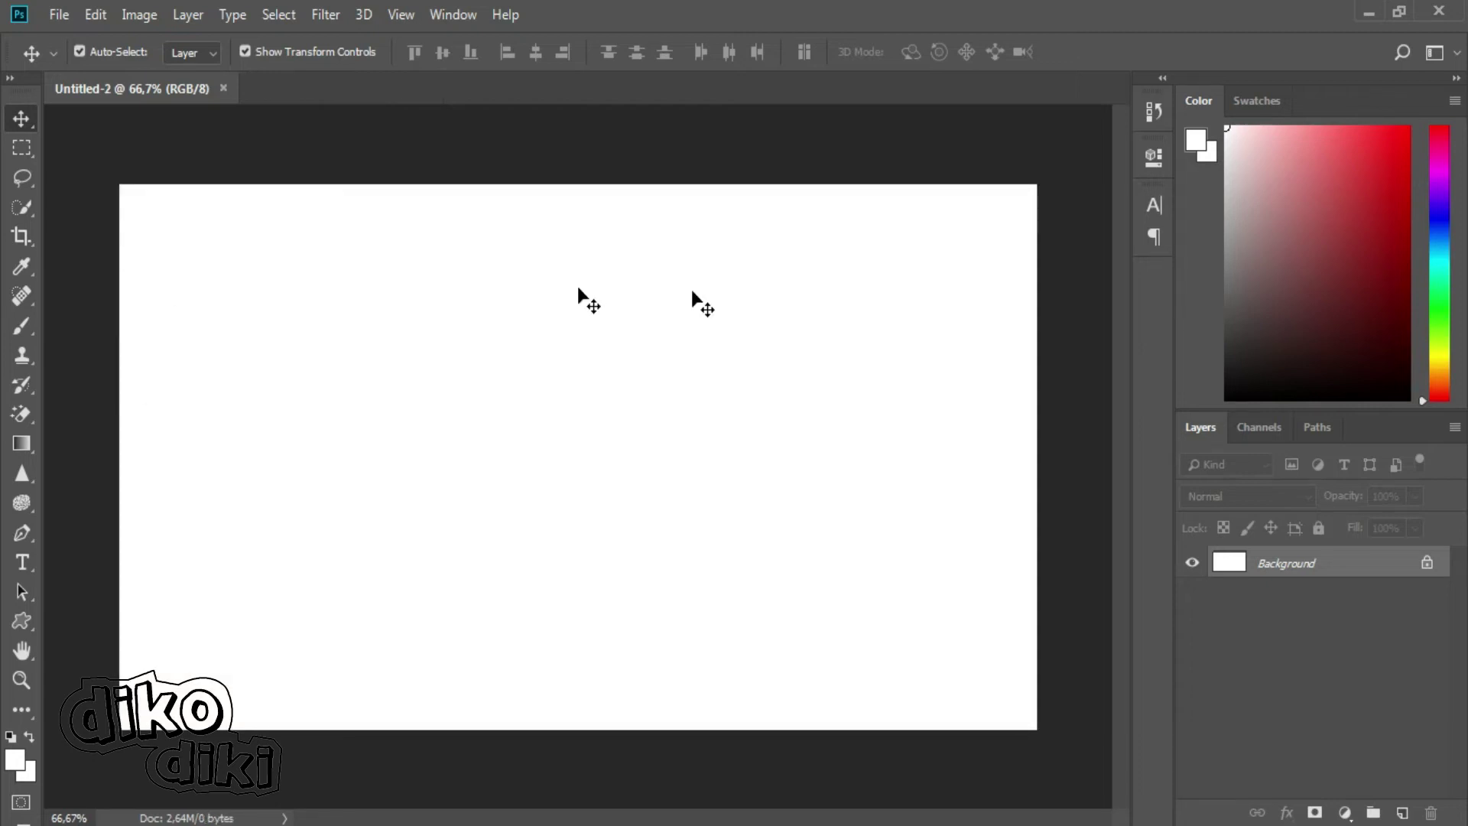
- Type SUSU on the new canvas and commit it as a text layer
left_click(21, 563)
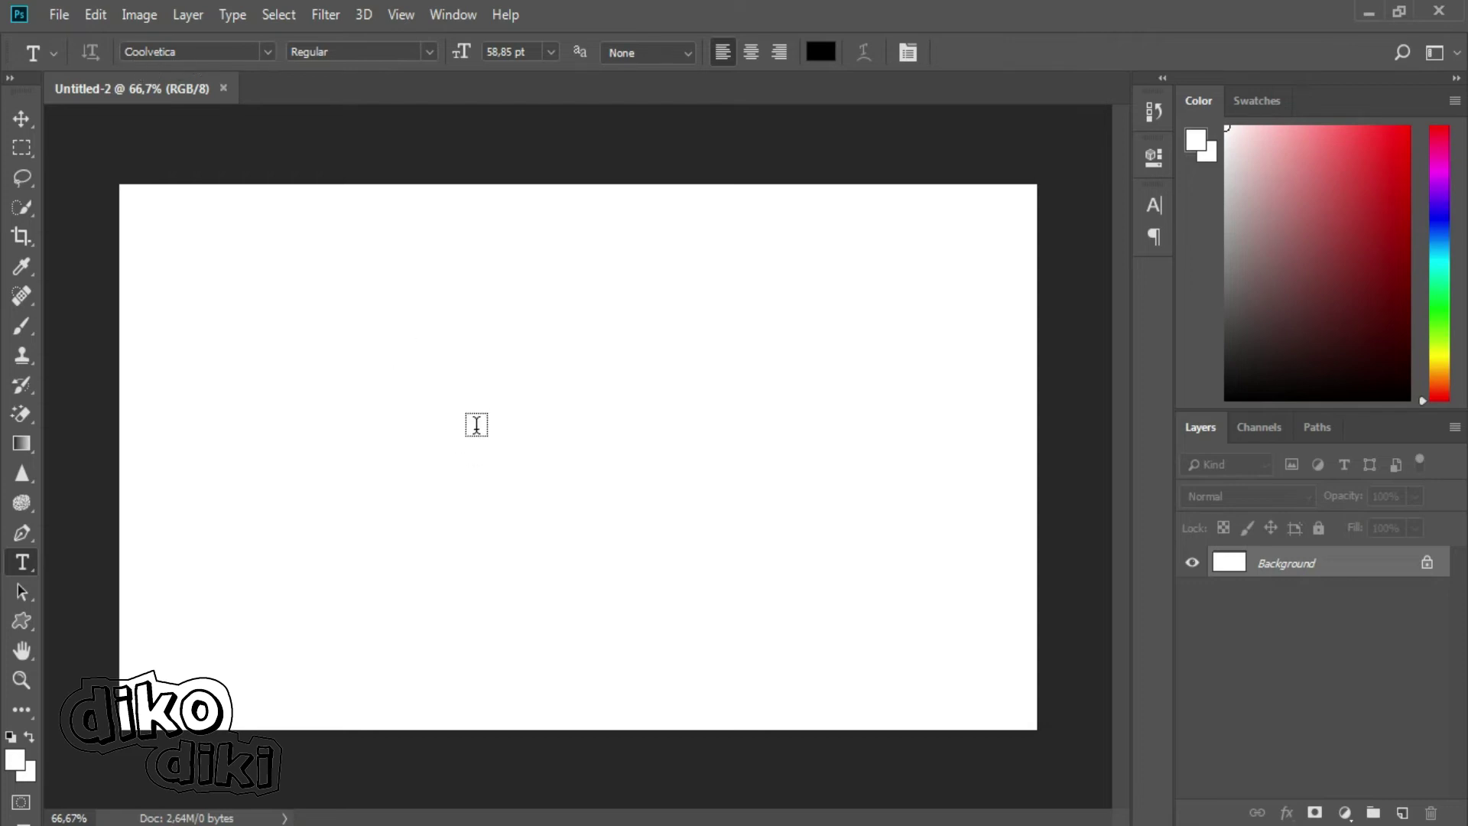
left_click(477, 424)
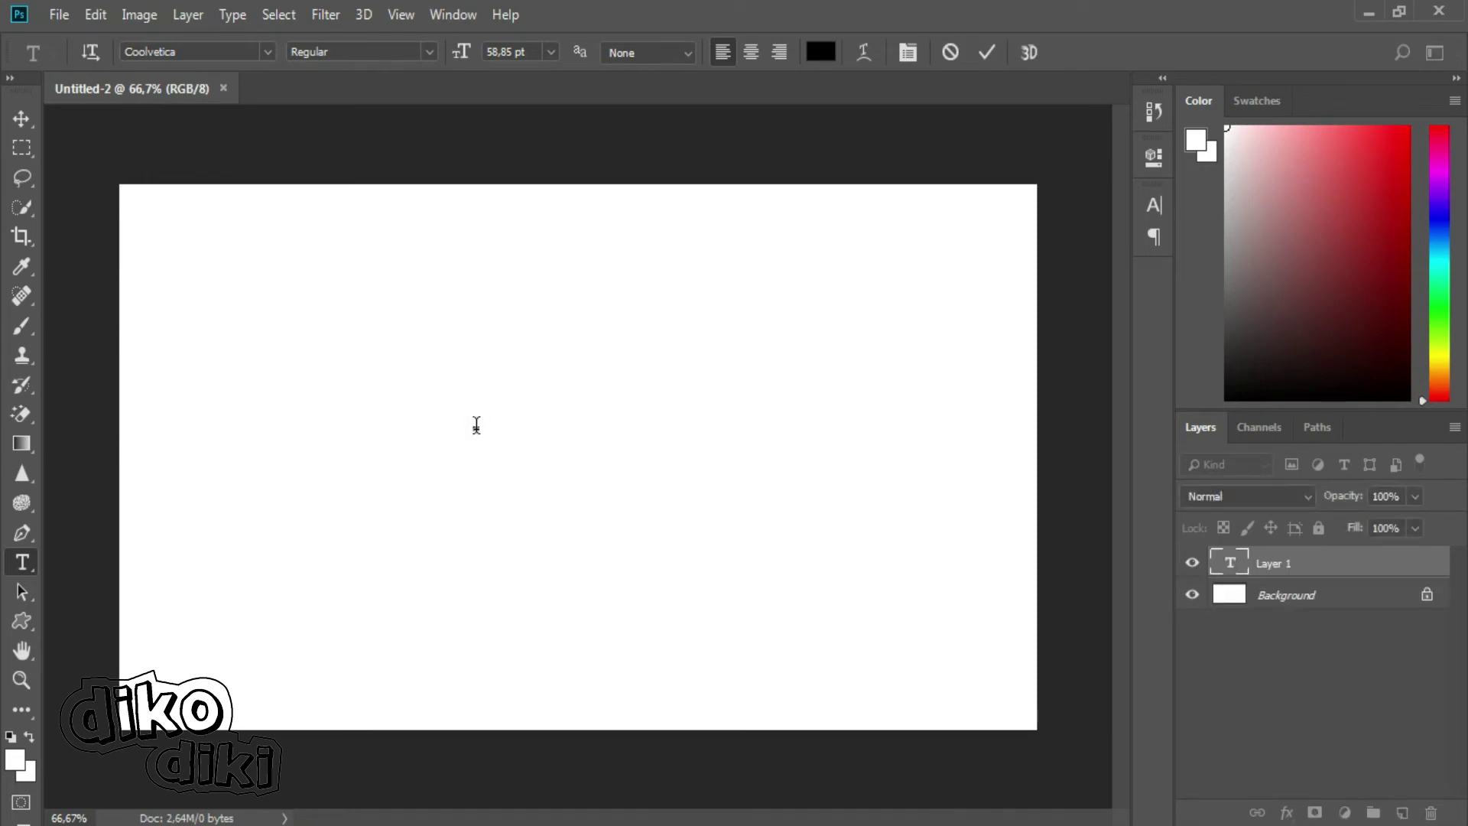
type("SUSU")
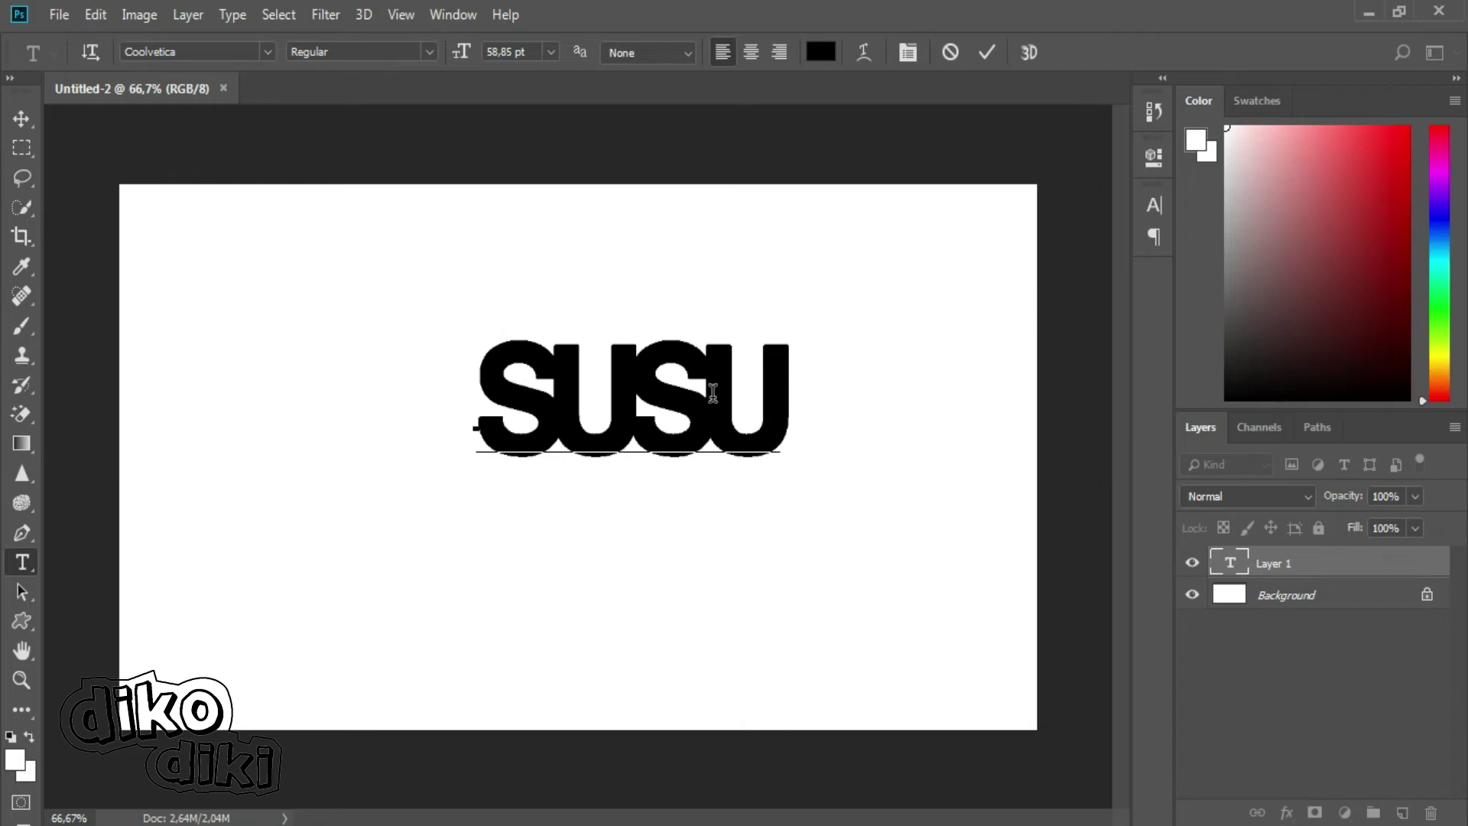
left_click(987, 52)
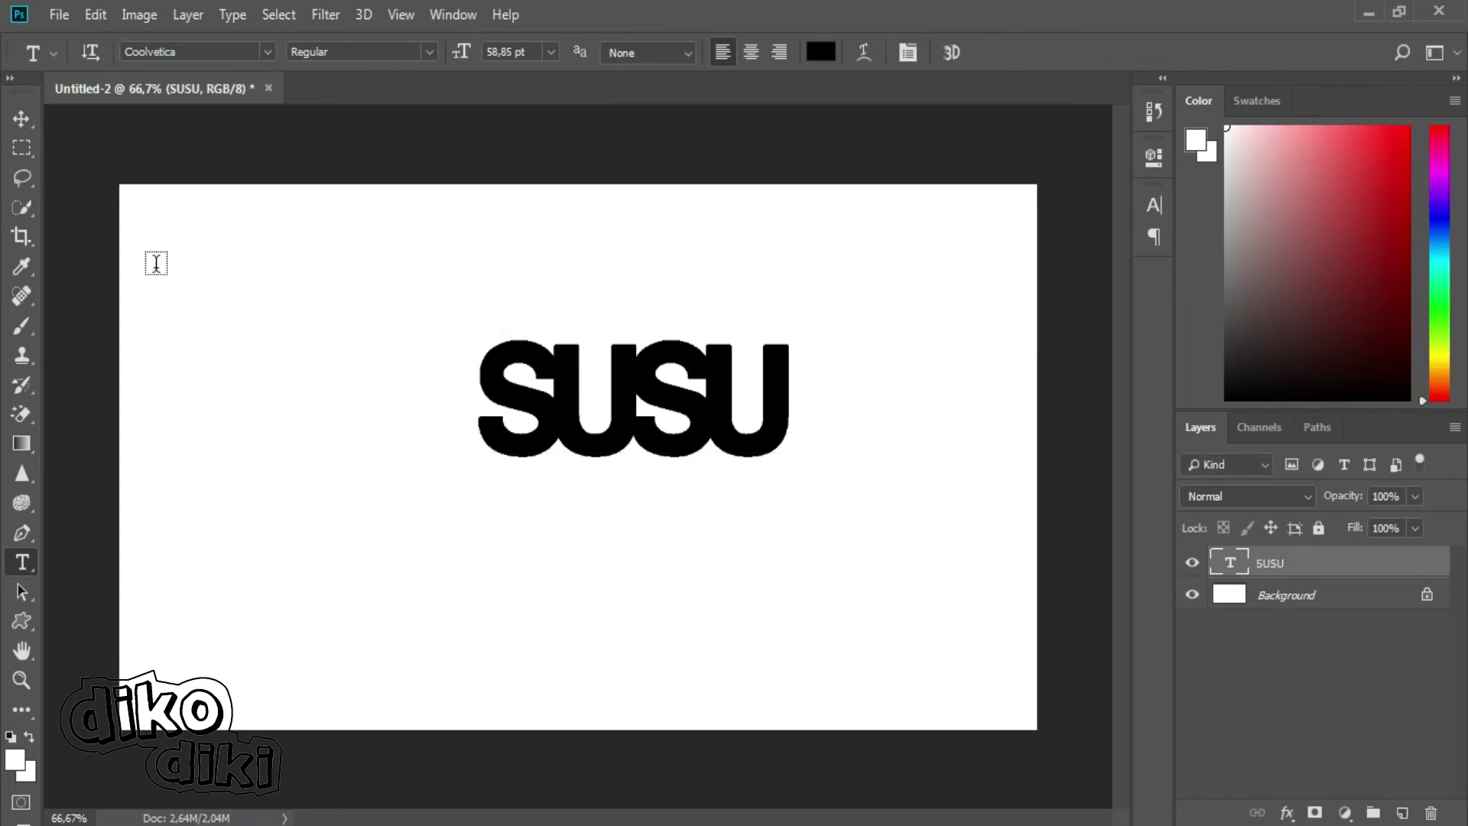
left_click(21, 118)
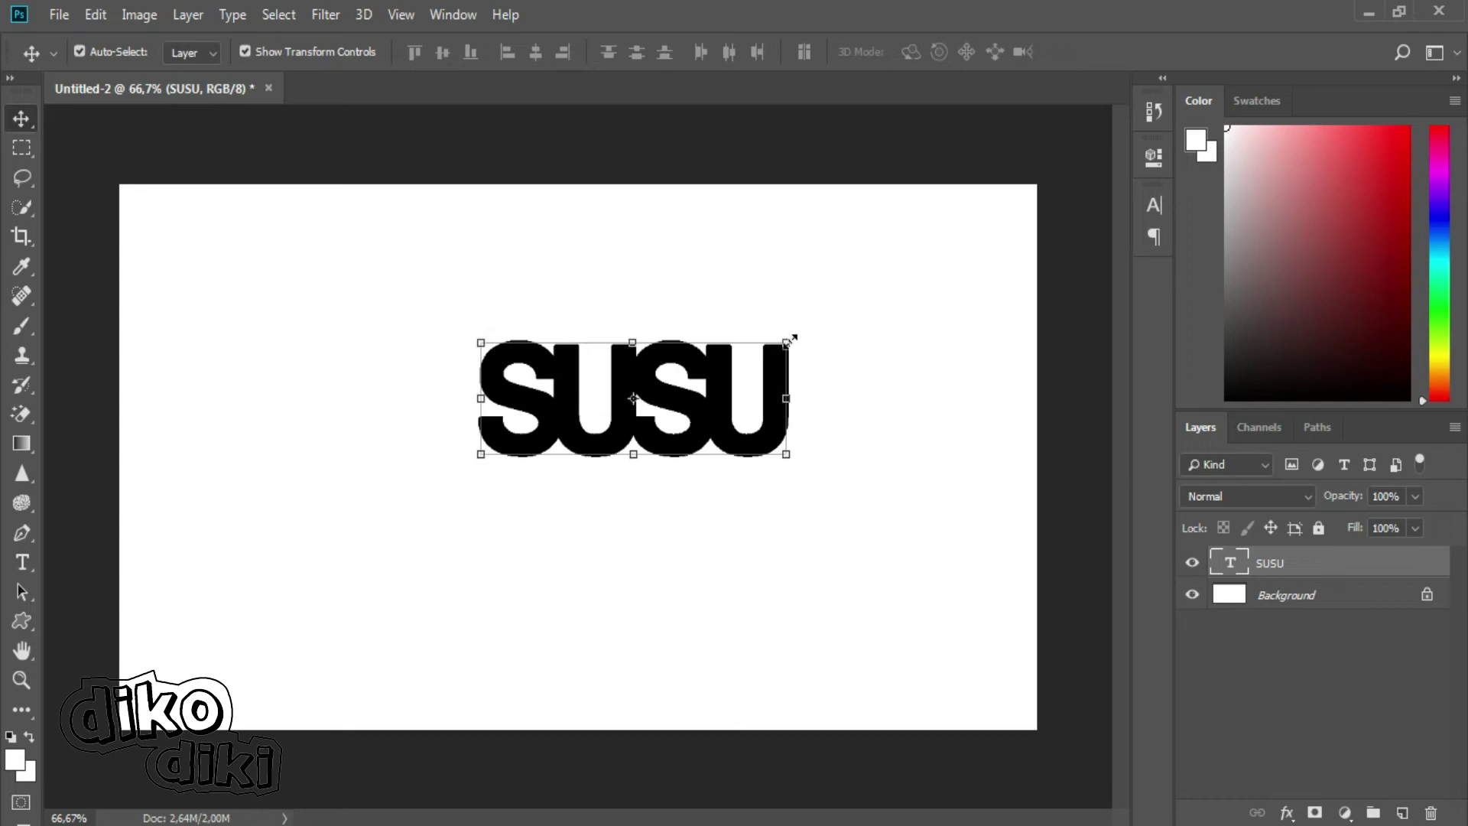
- Enlarge SUSU to about 203% and centre it on the canvas against Background
mouse_move(815, 312)
left_mouse_down()
mouse_move(942, 200)
mouse_move(1068, 149)
left_mouse_up()
left_click_drag(837, 279, 625, 452)
left_click_drag(856, 321, 964, 259)
left_click(971, 52)
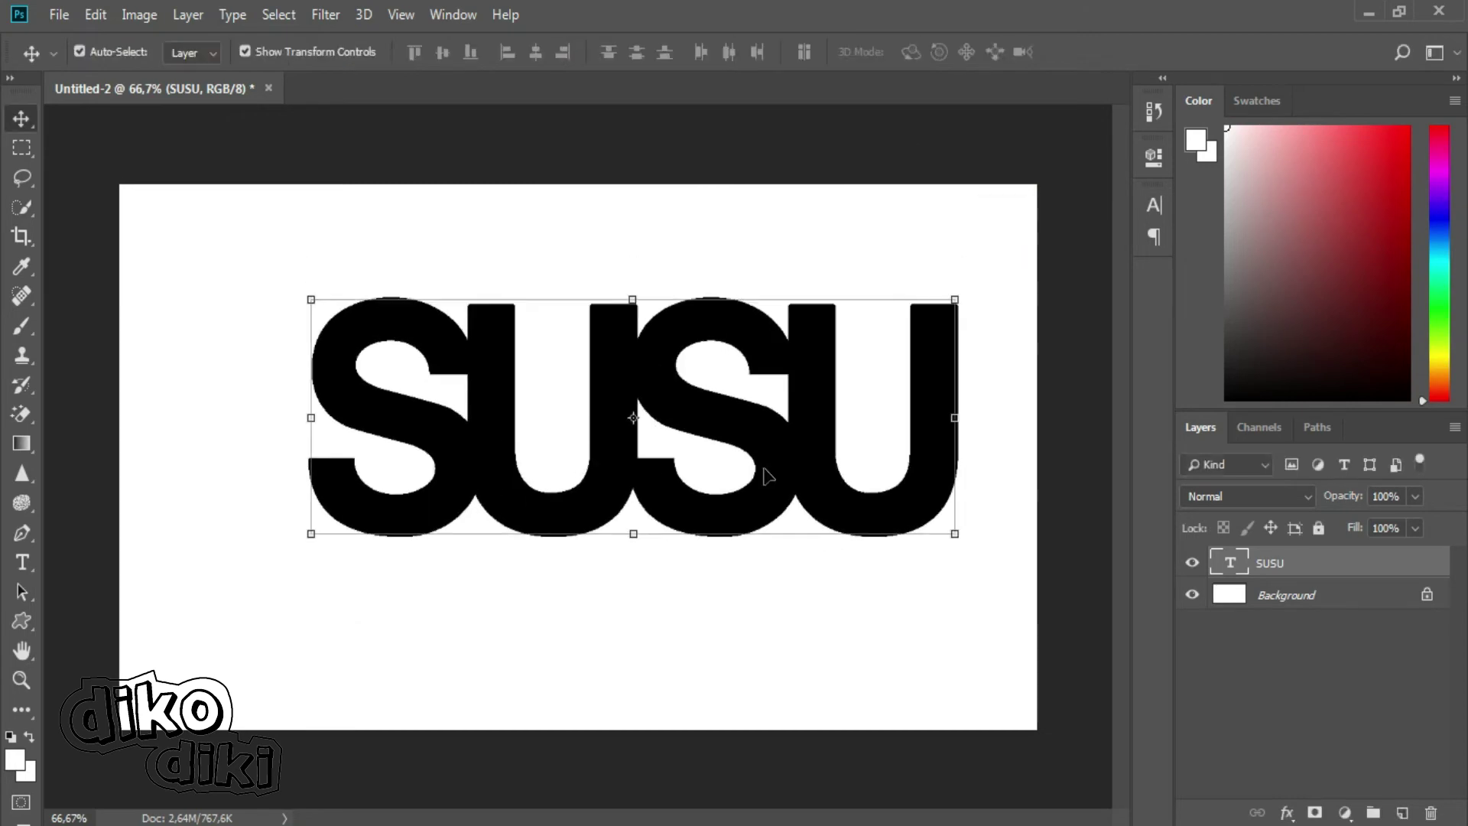
left_click(1292, 598, "ctrl")
left_click(533, 53)
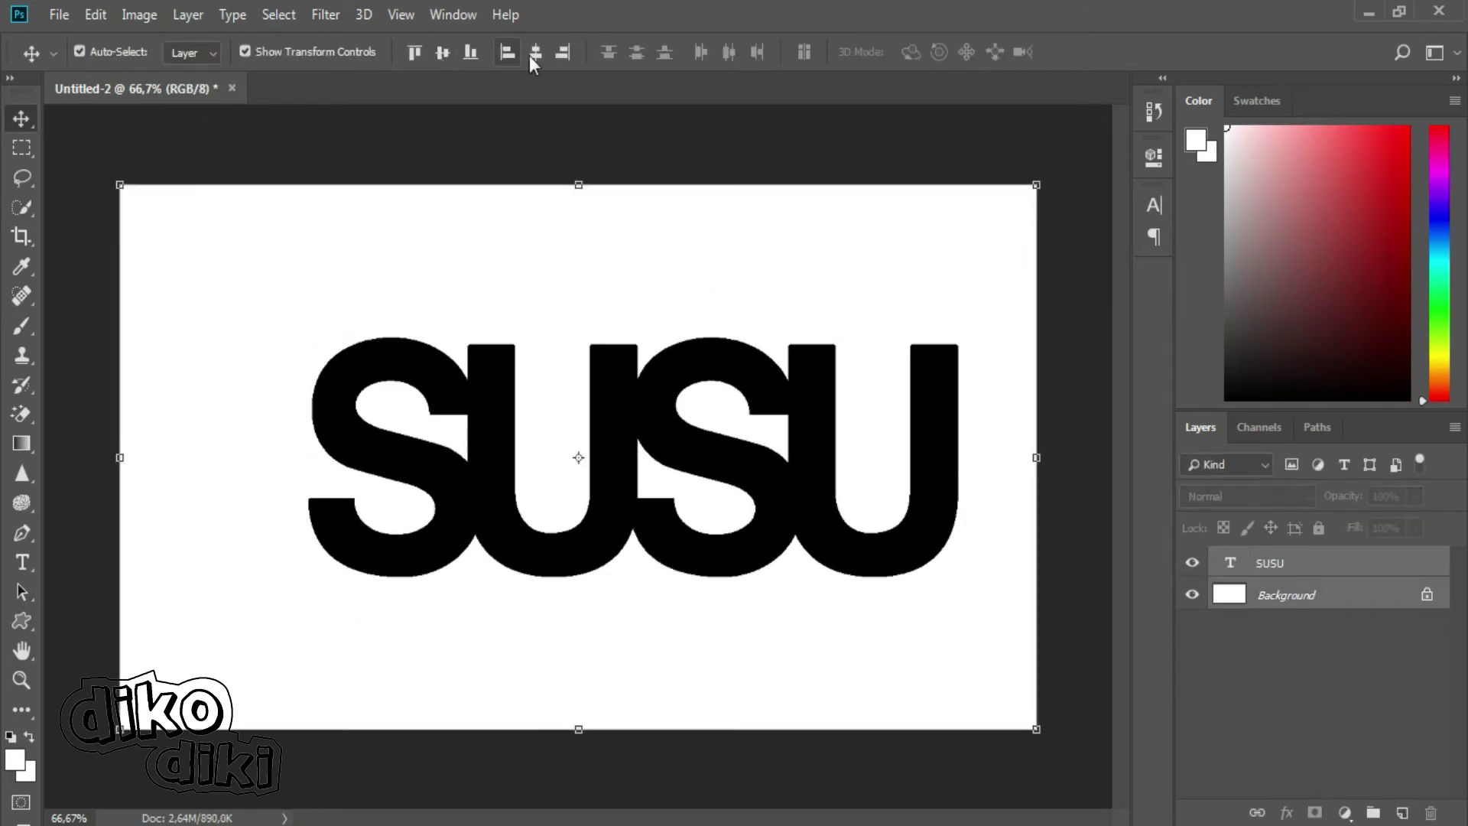
left_click(717, 163)
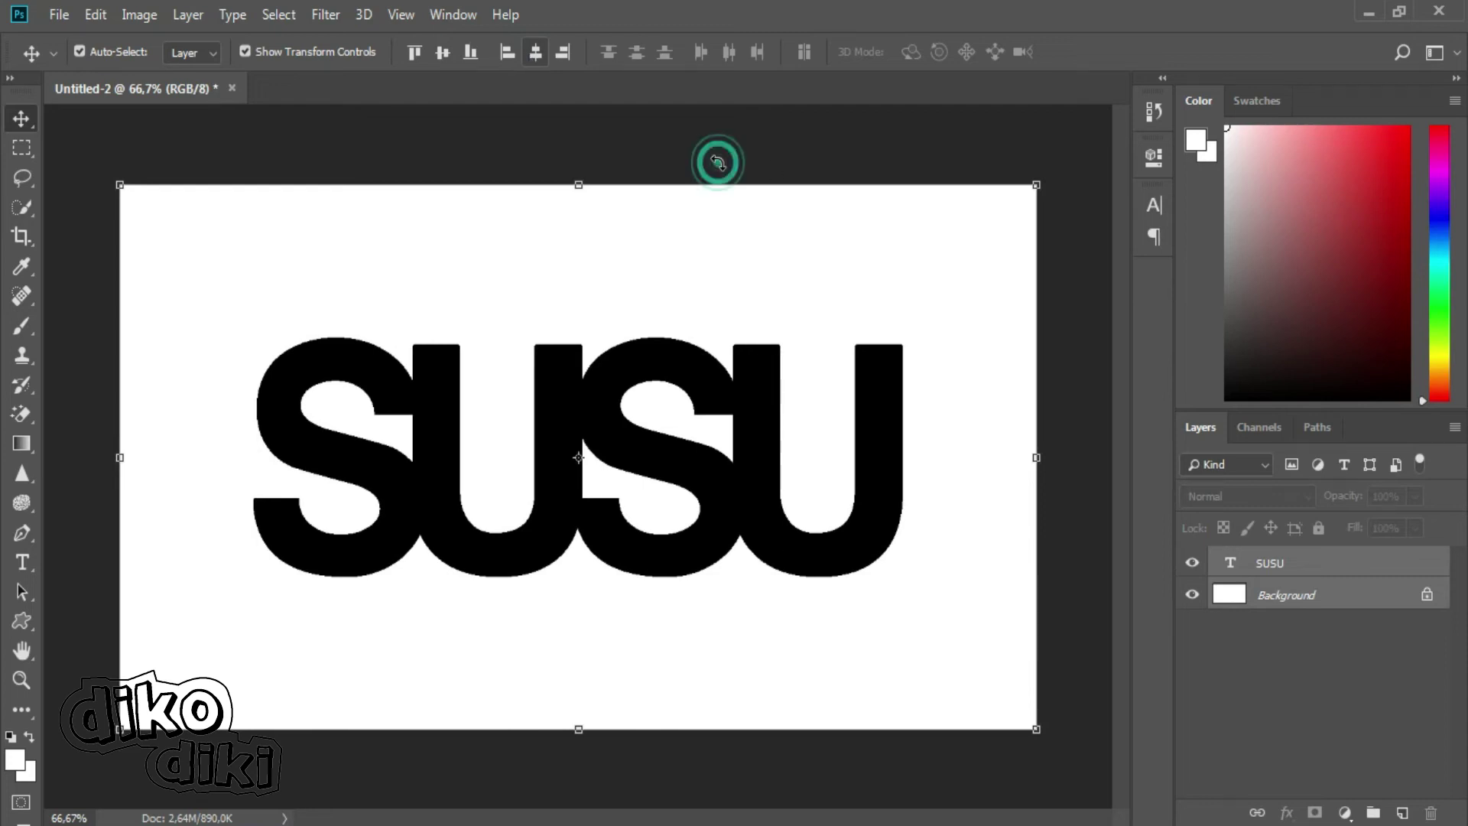
left_click(958, 340)
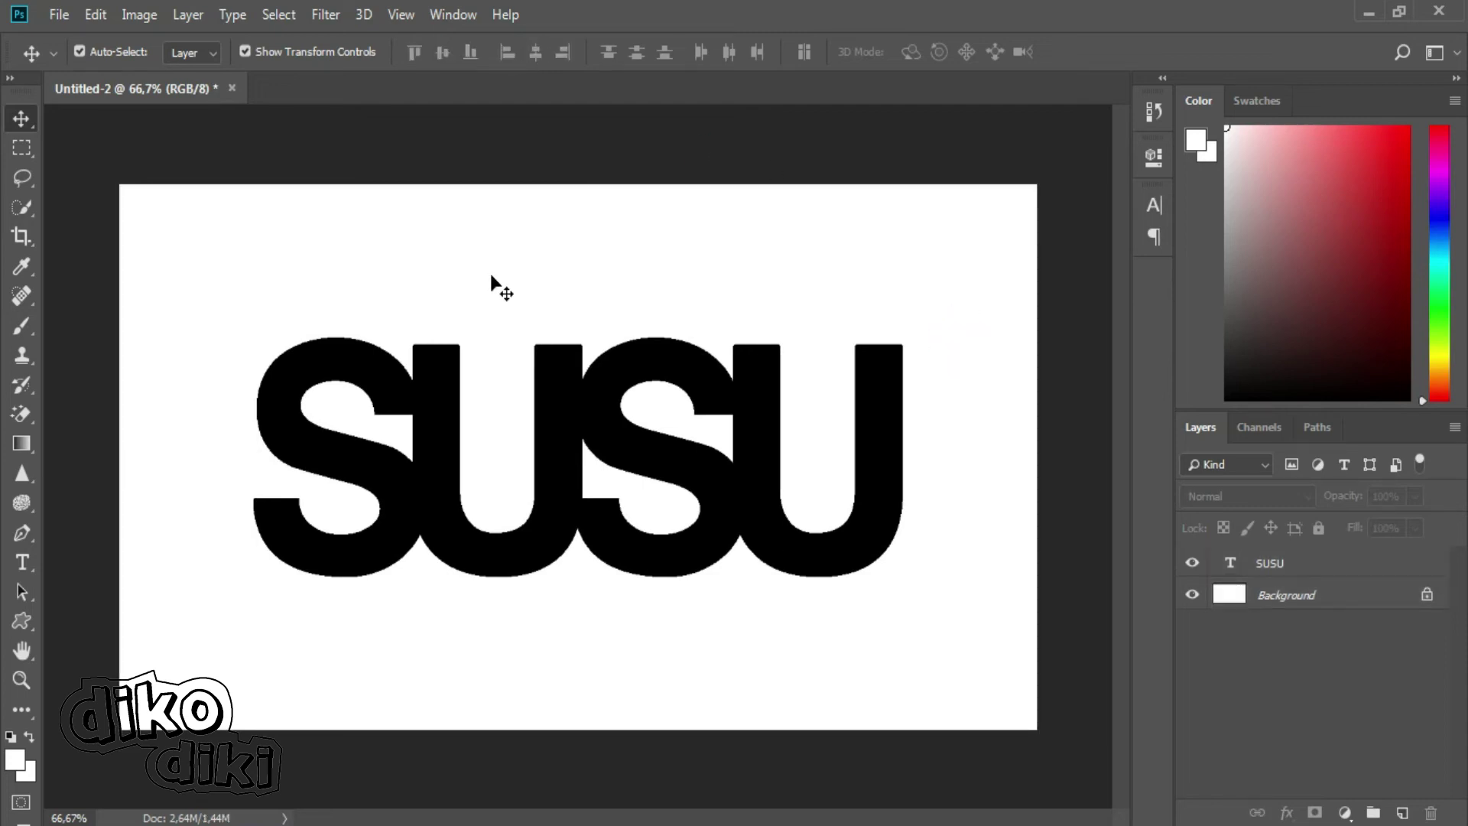
- Place the masking2 milk photo embedded and set its opacity to 42%
left_click(59, 16)
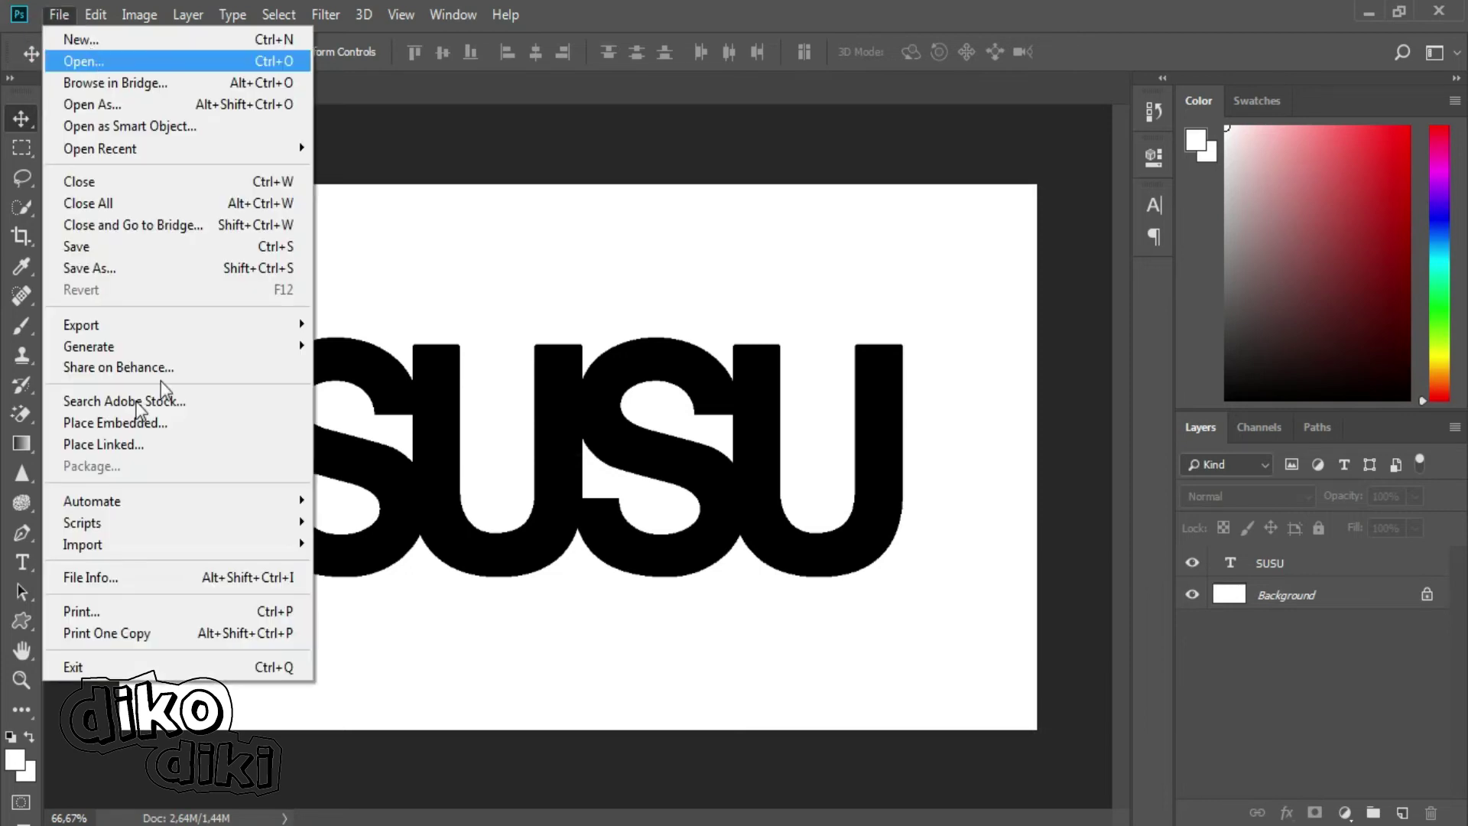
left_click(245, 426)
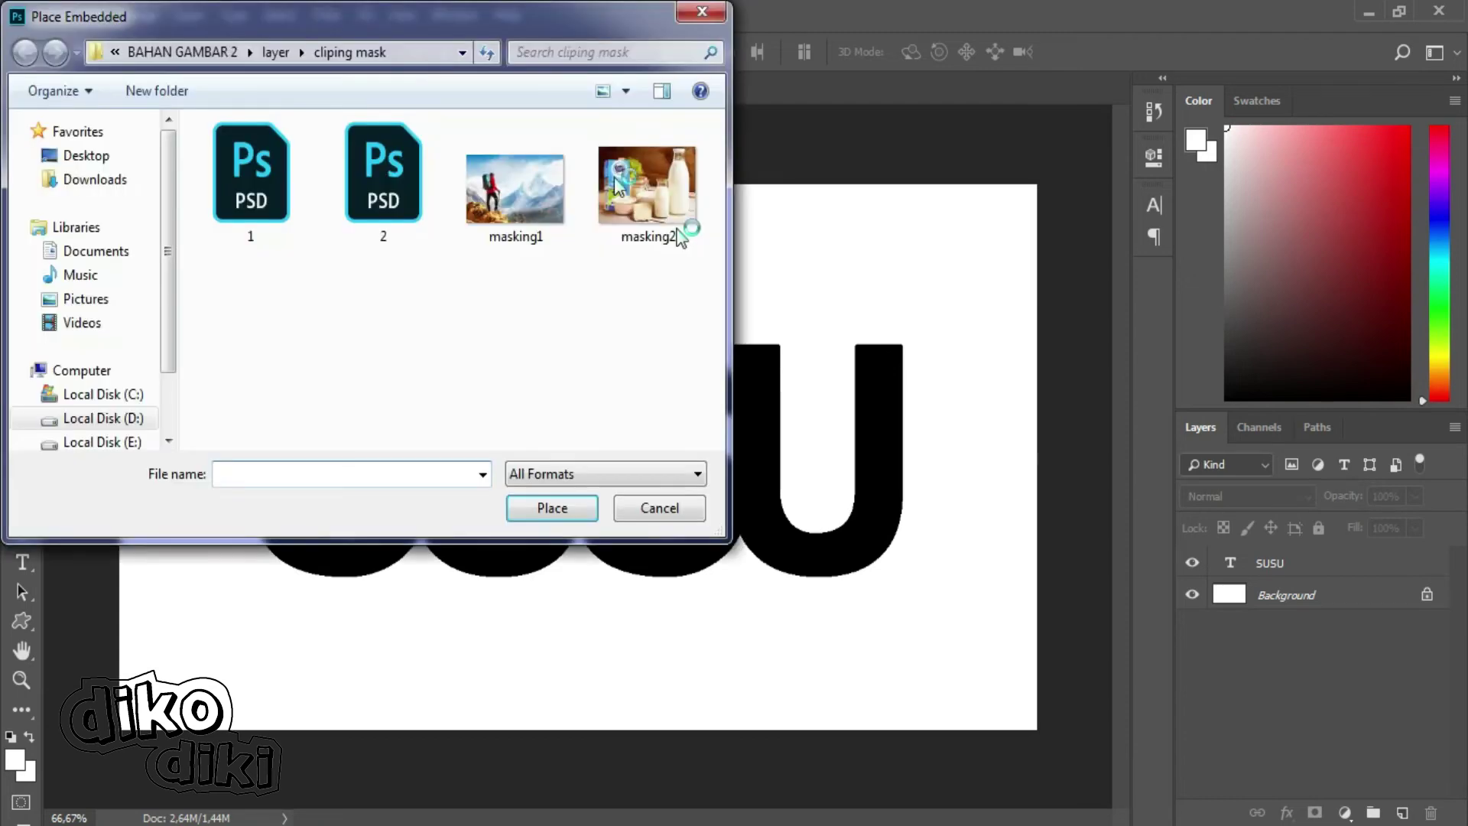
left_click(674, 229)
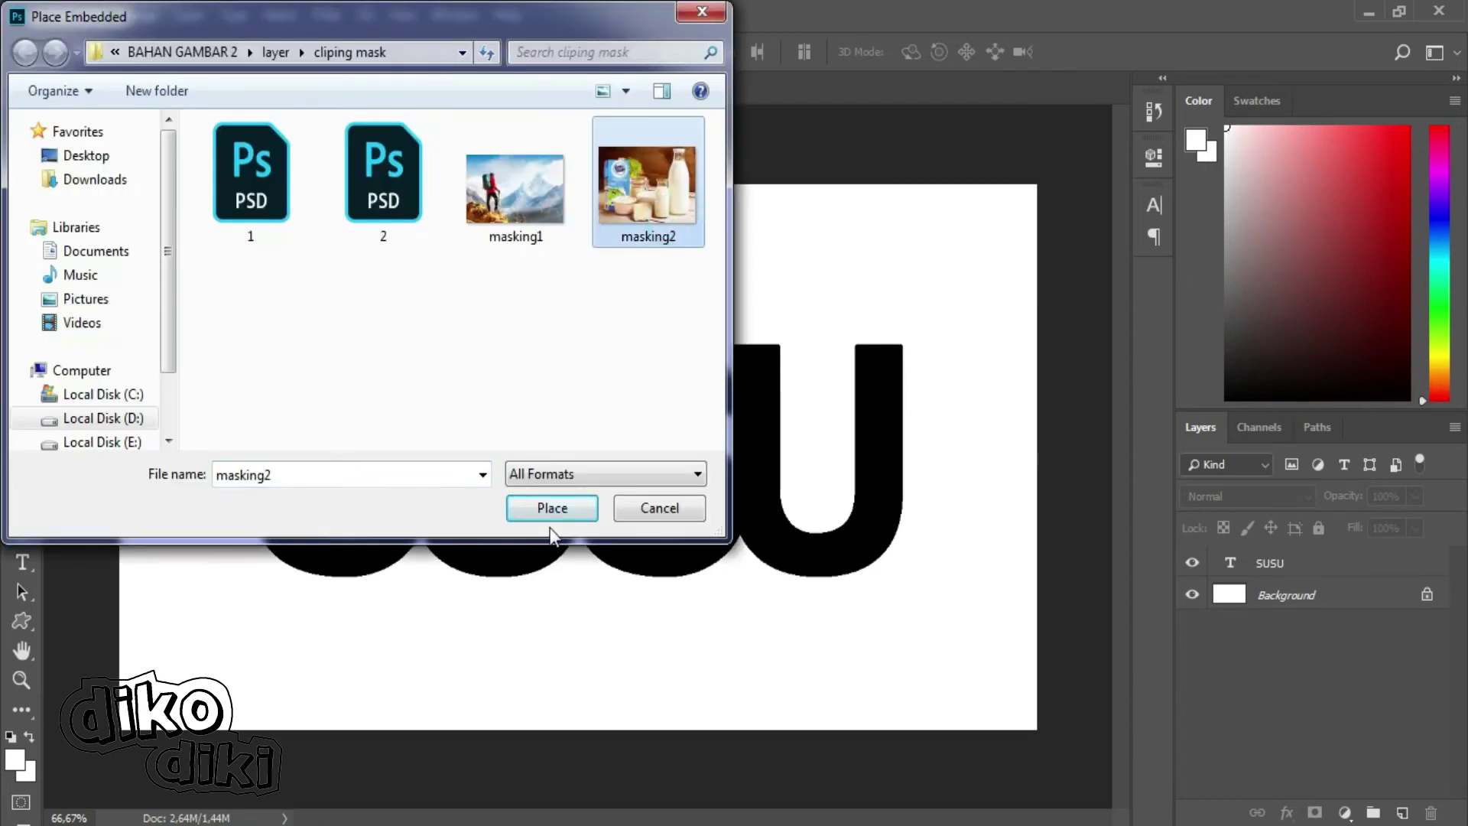
left_click(569, 516)
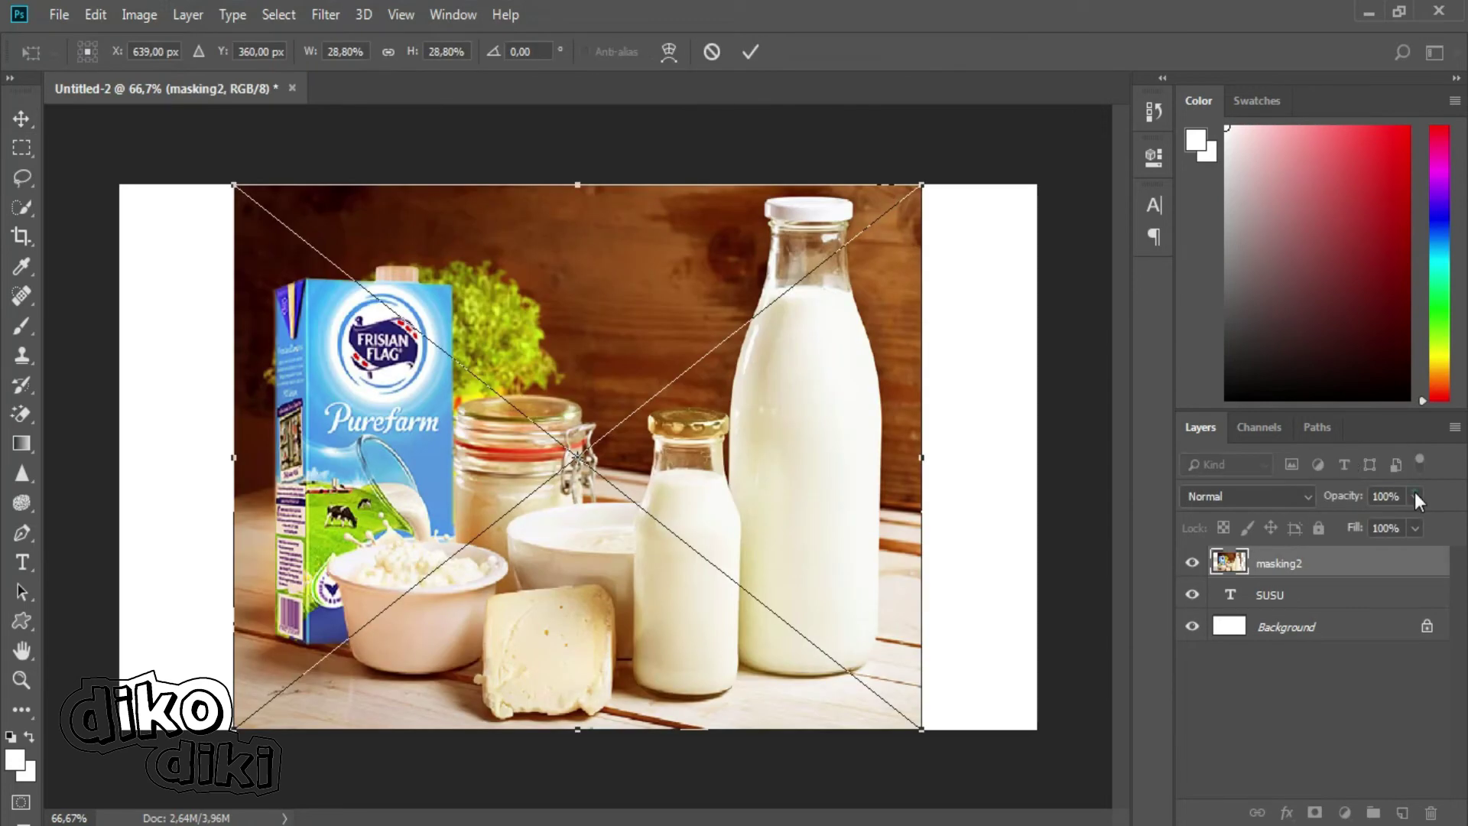
left_click_drag(1415, 496, 1360, 520)
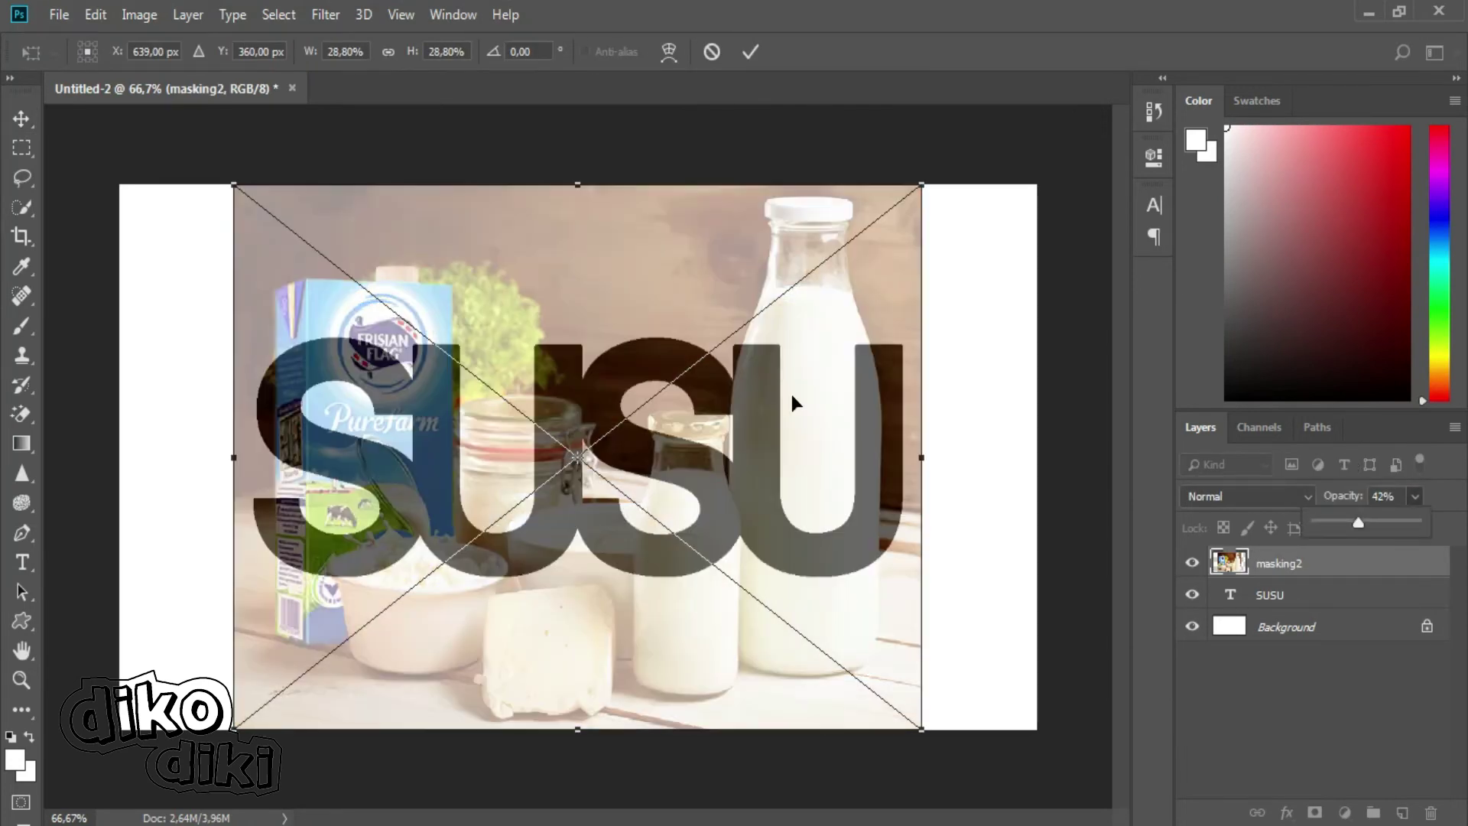
- Stretch the photo to fill the canvas, hide it, and begin scaling SUSU up
left_click_drag(233, 455, 118, 462)
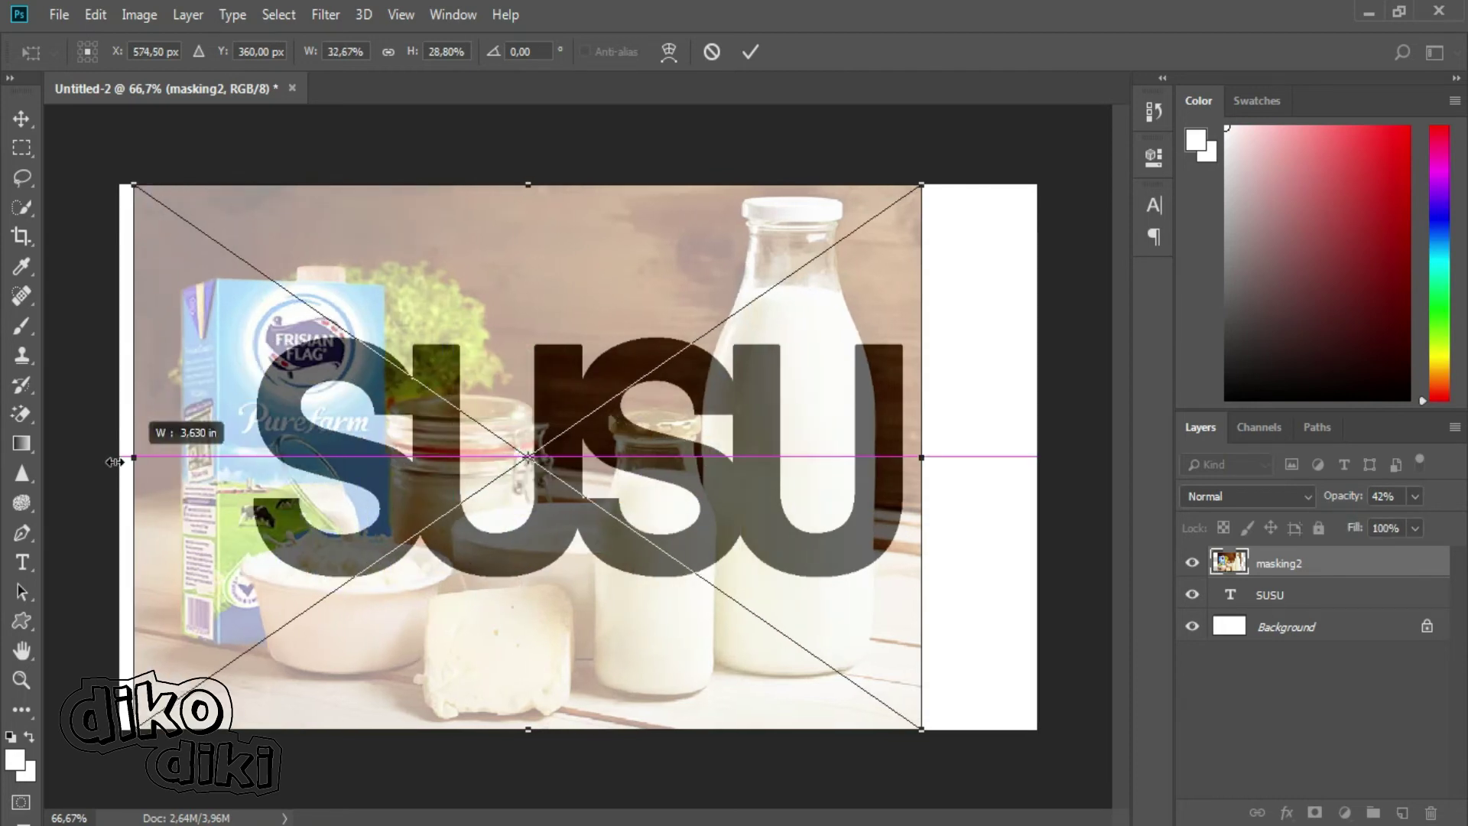
left_click_drag(922, 457, 1037, 457)
left_click_drag(580, 726, 579, 777)
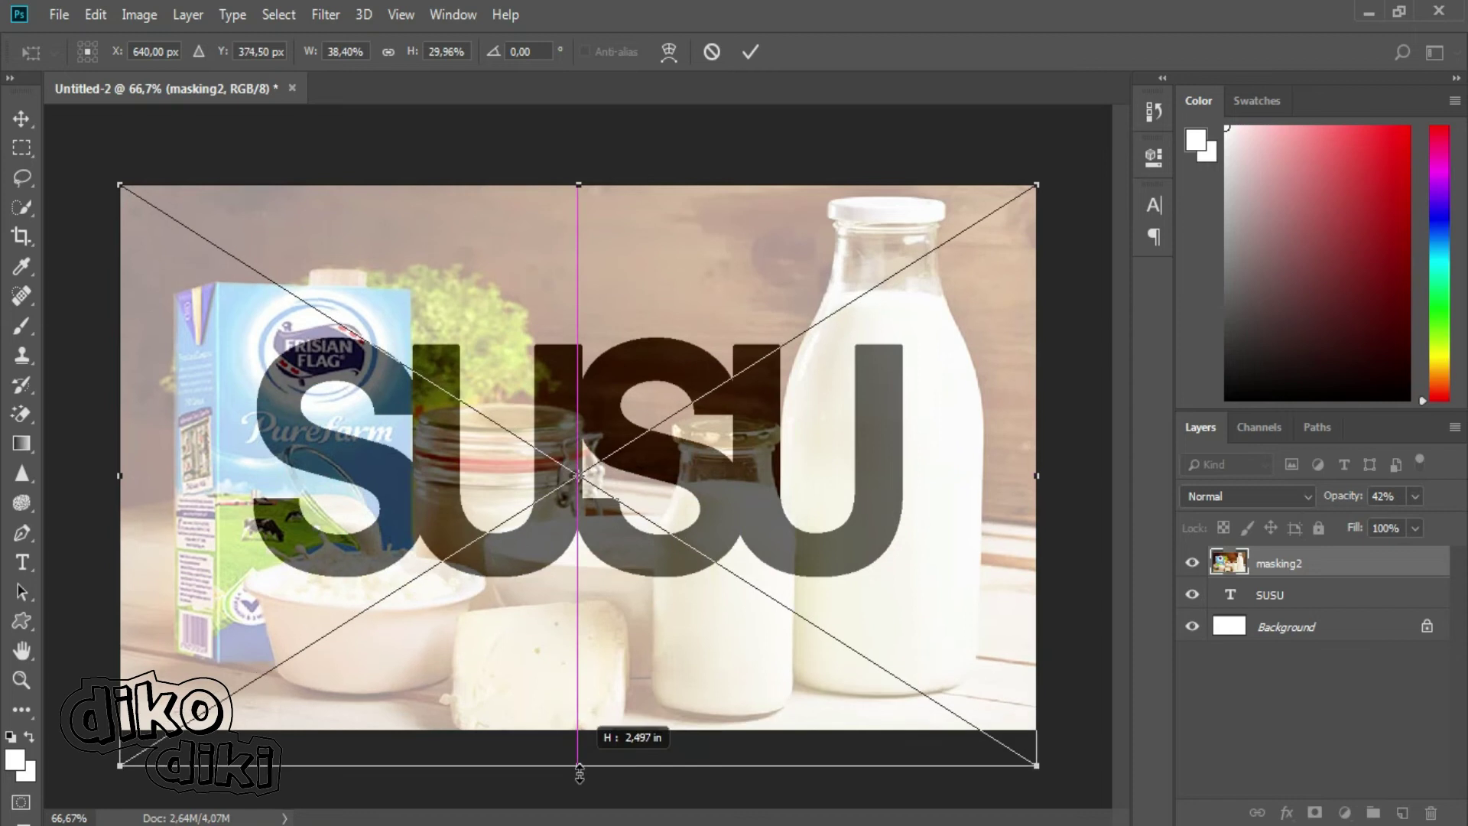
left_click(750, 52)
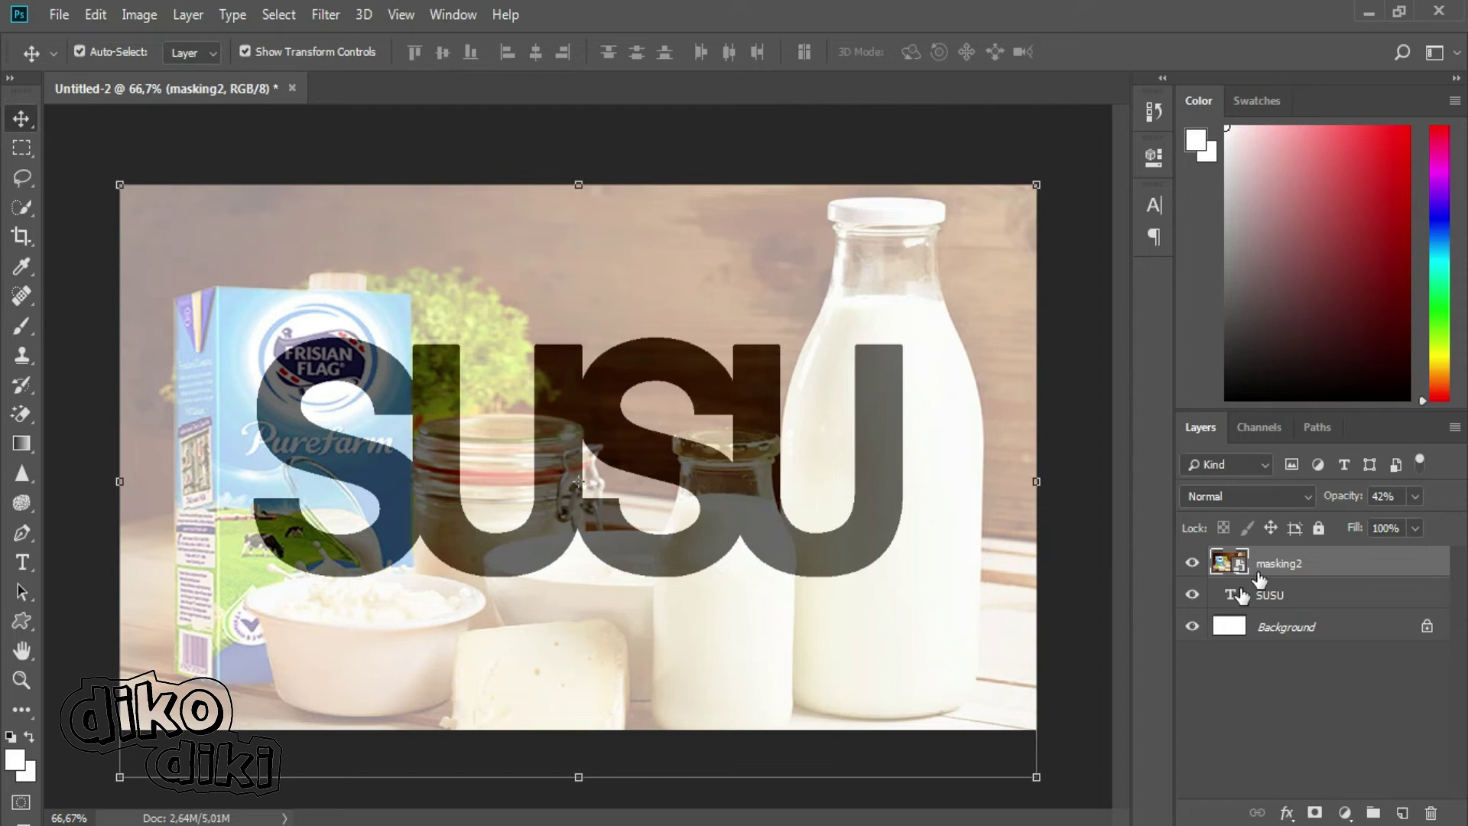
left_click(1193, 564)
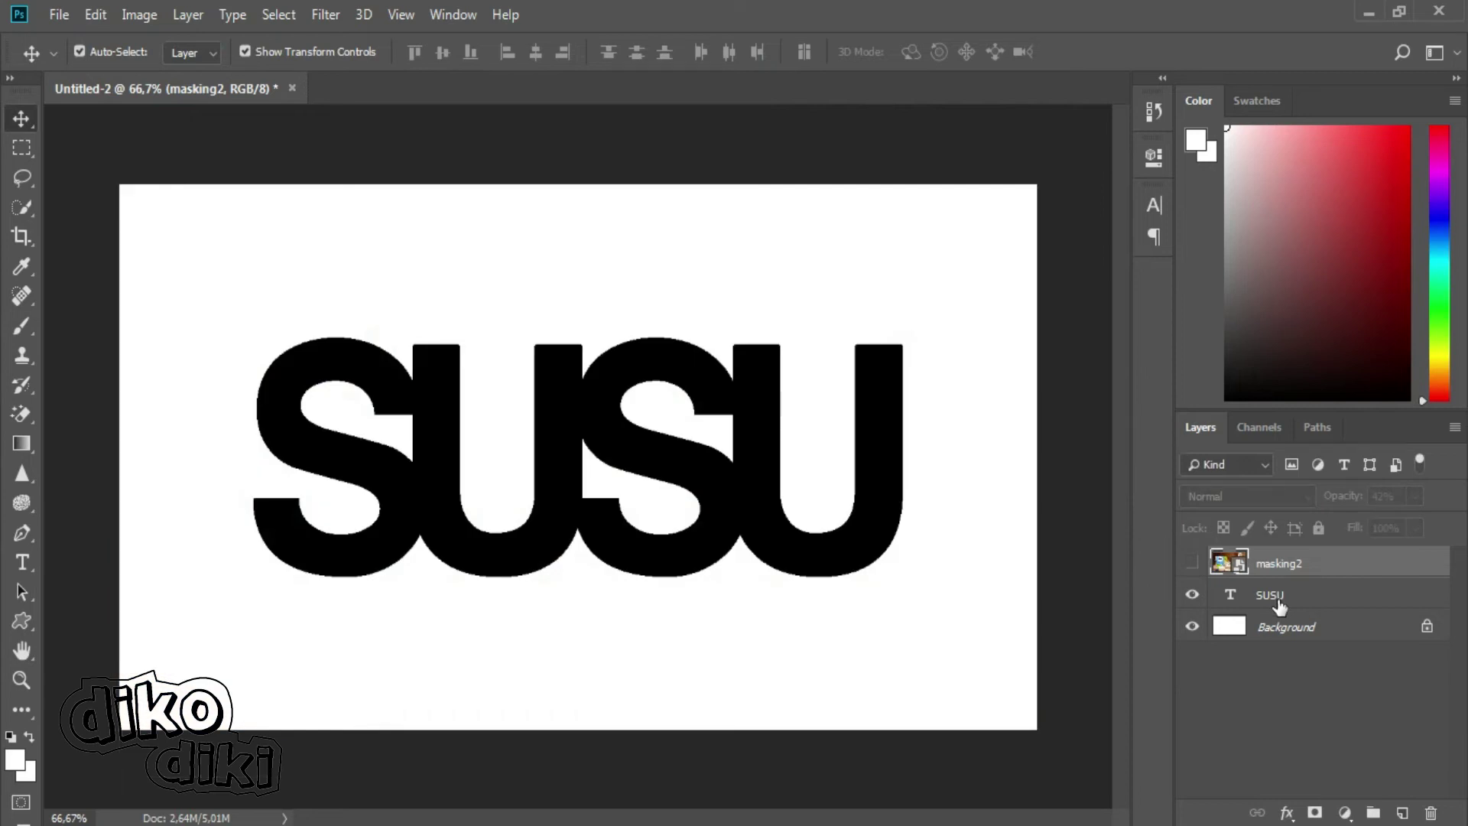
left_click(900, 344)
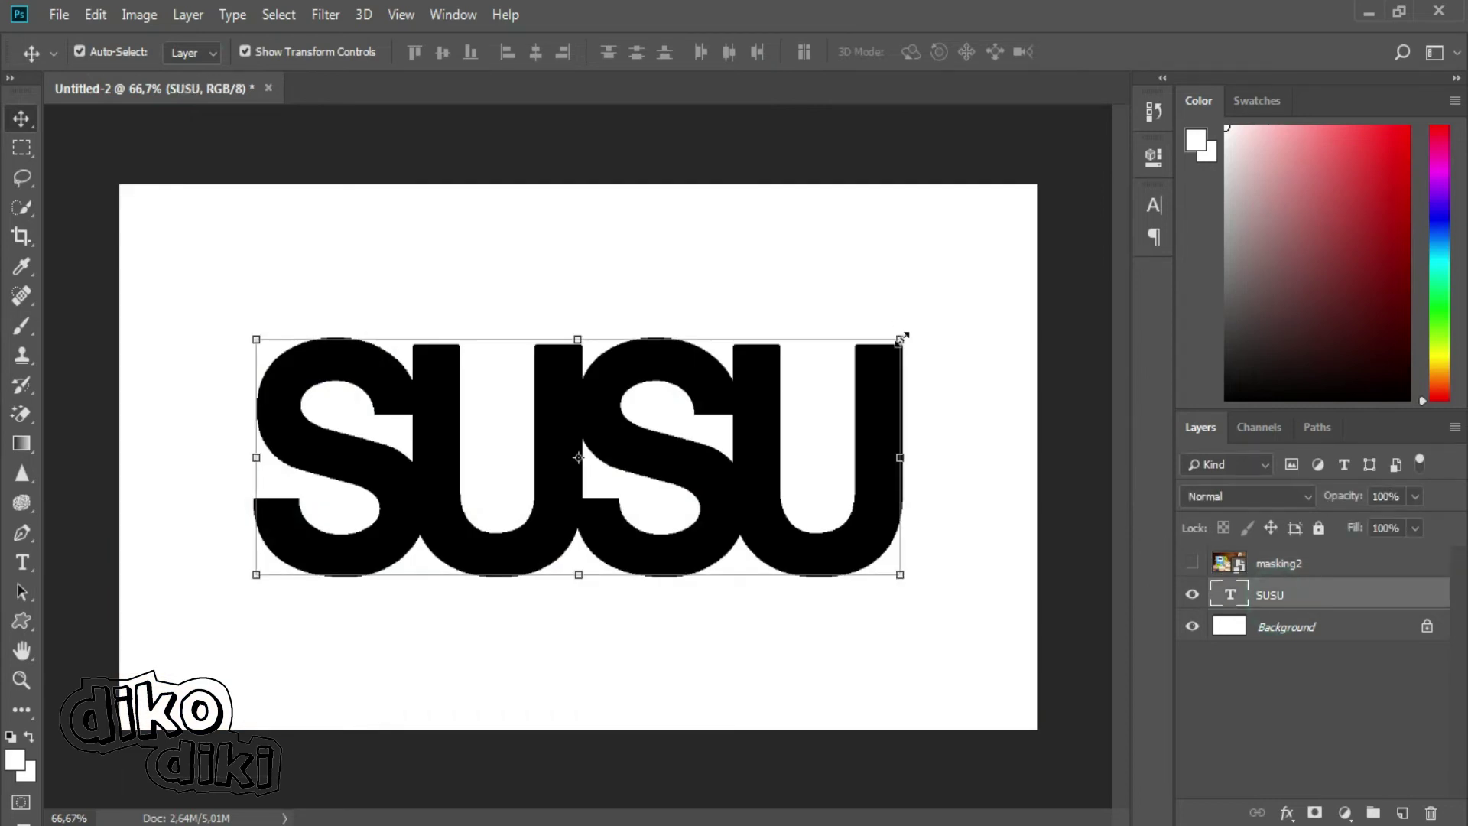
mouse_move(911, 329)
left_mouse_down()
mouse_move(922, 290)
mouse_move(994, 225)
left_mouse_up()
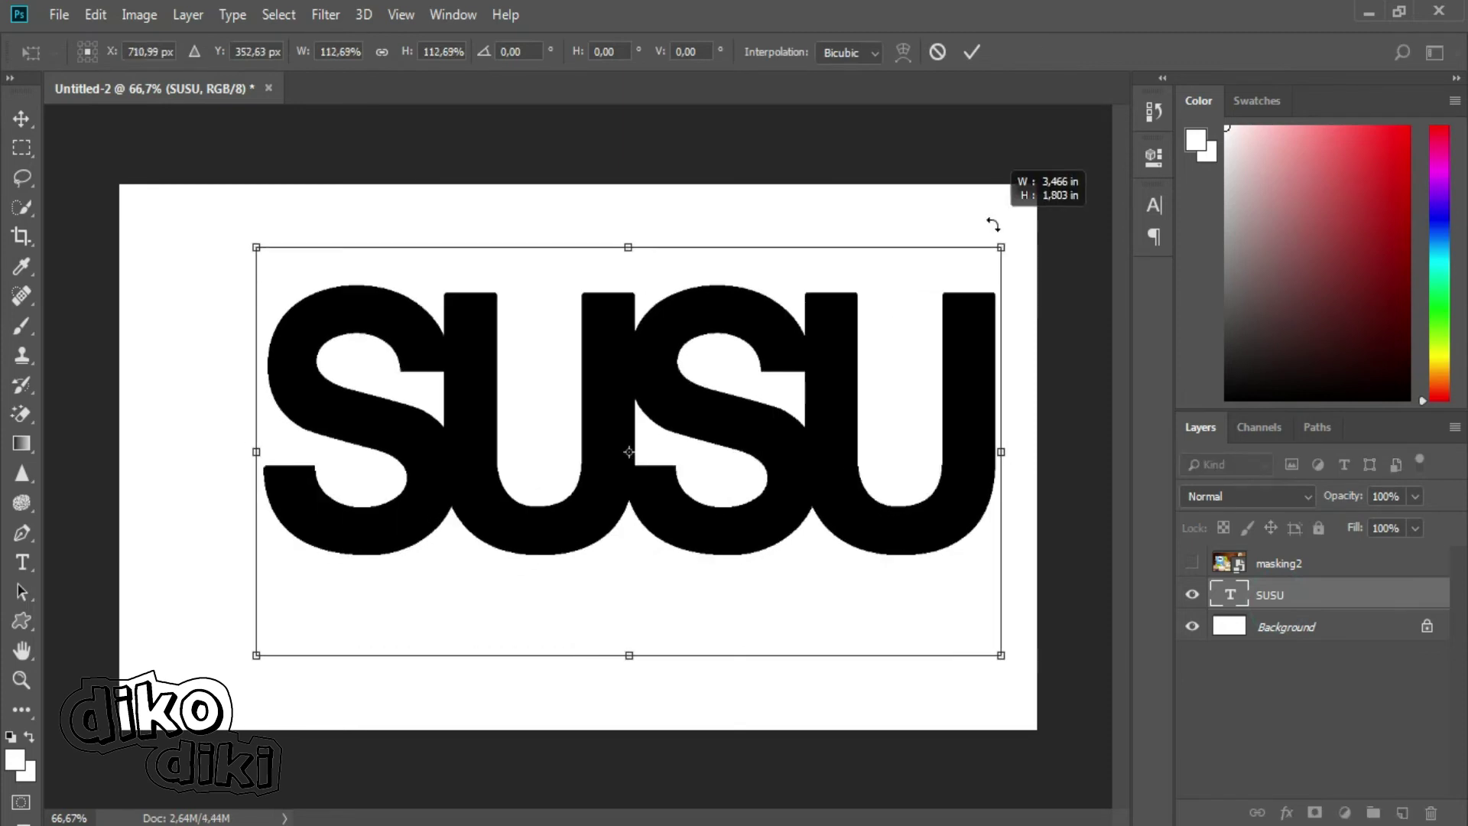
- Commit the enlarged SUSU and centre it with the Background layer
left_click(971, 52)
key("shift+alt+bracketleft")
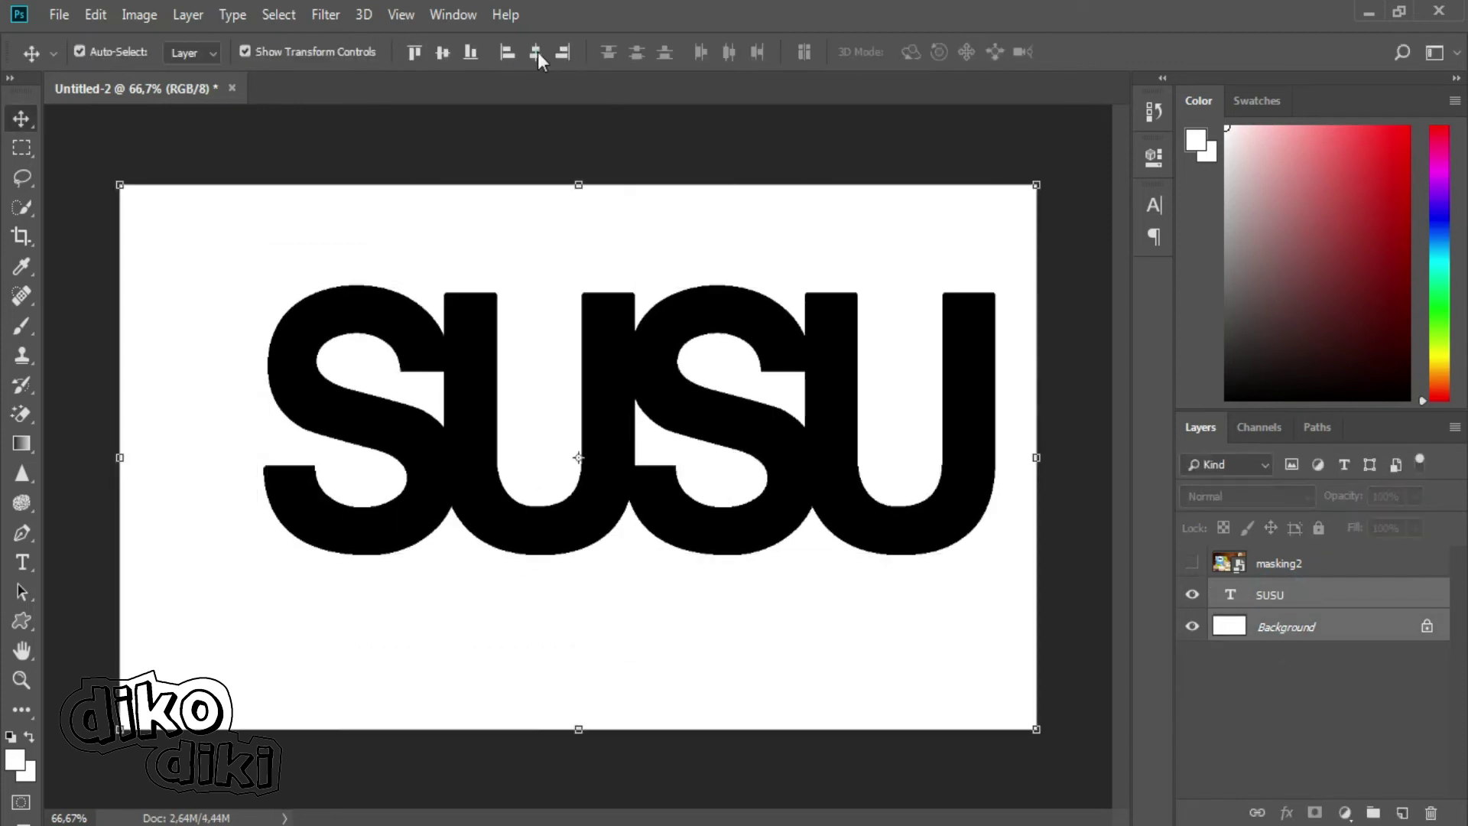
left_click(539, 52)
left_click(442, 54)
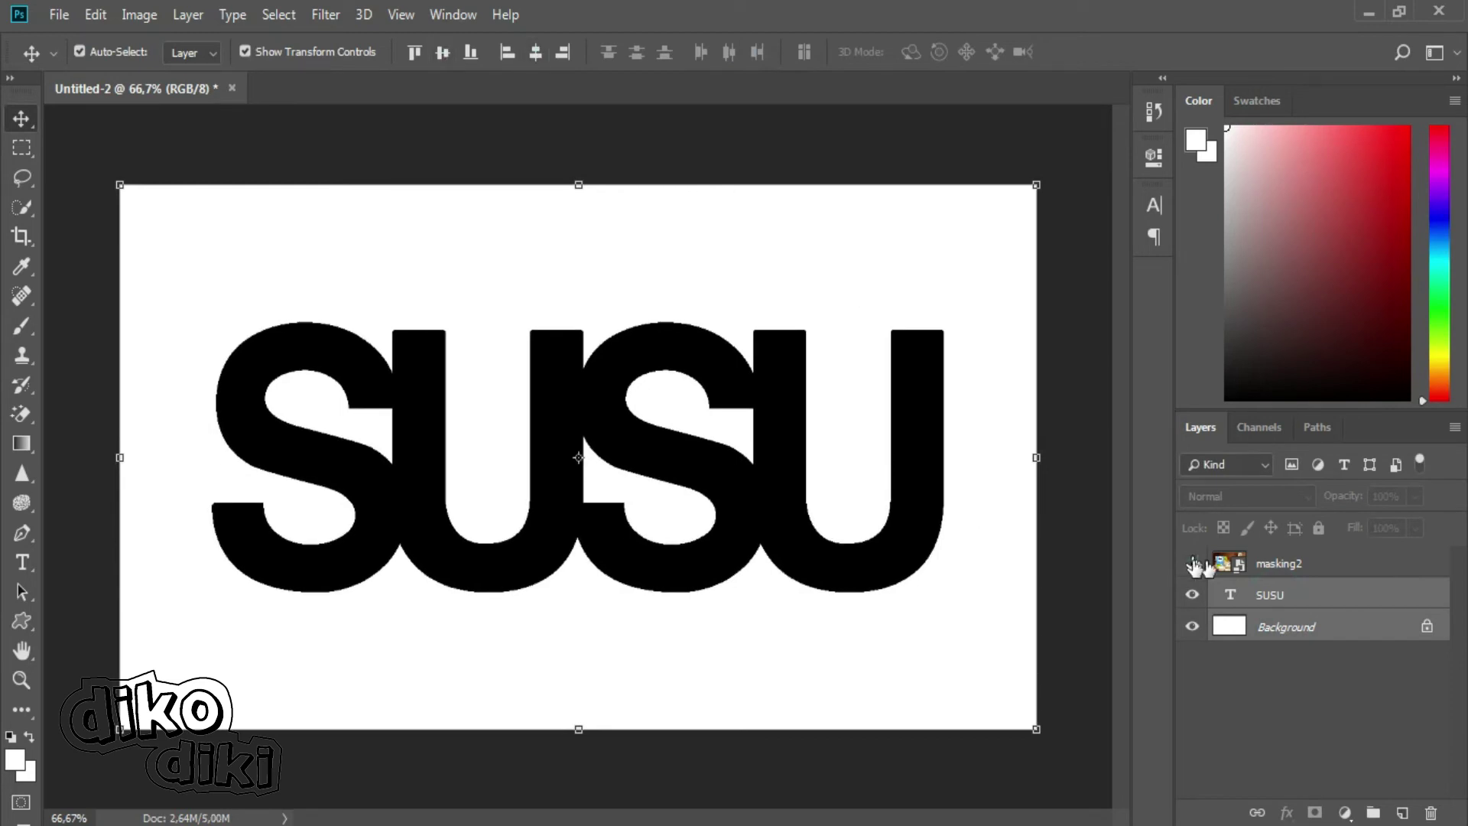
- Show the masking2 photo layer again at 100% opacity
left_click(1193, 564)
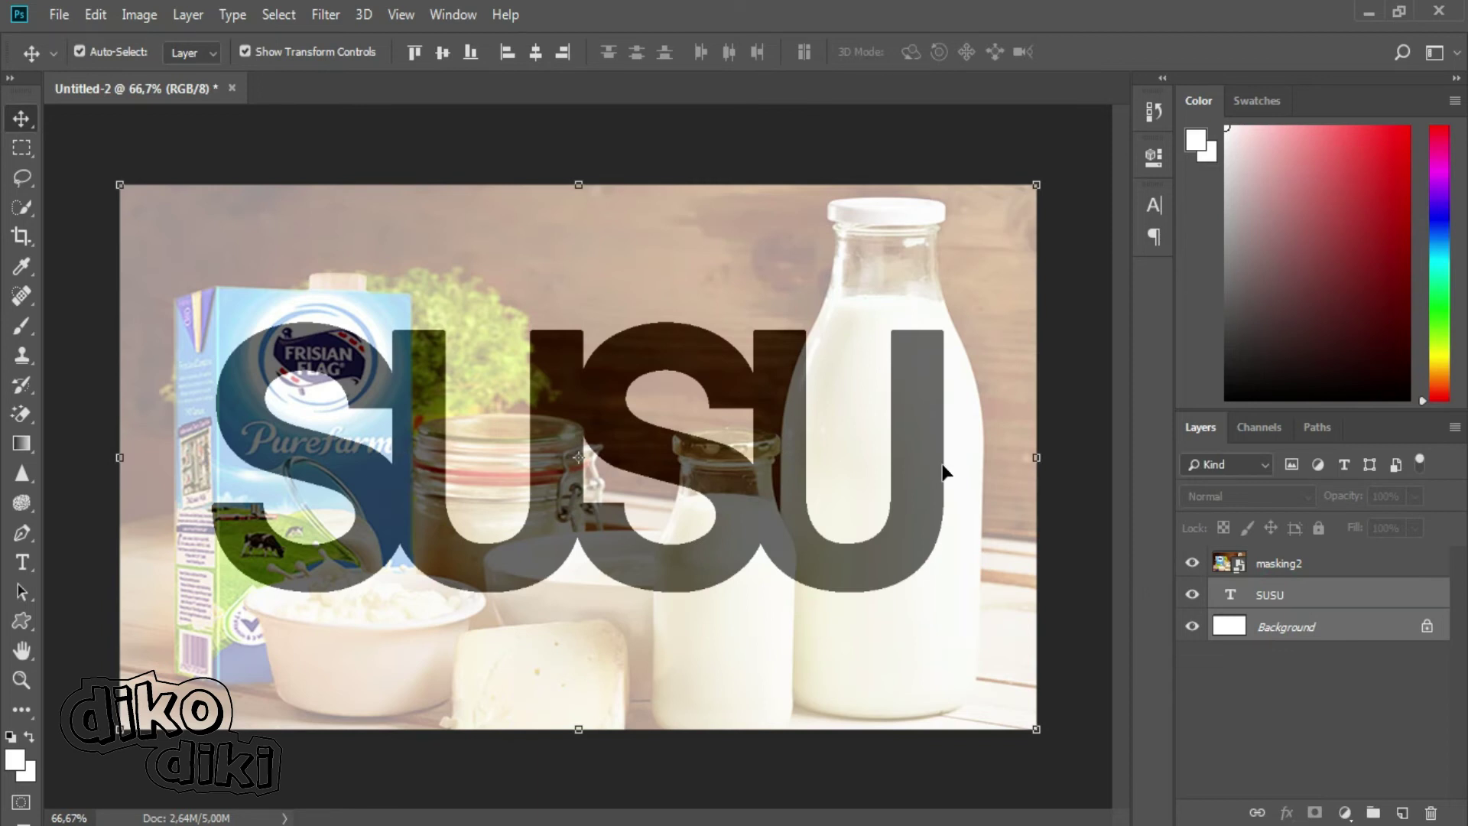
left_click(1271, 570)
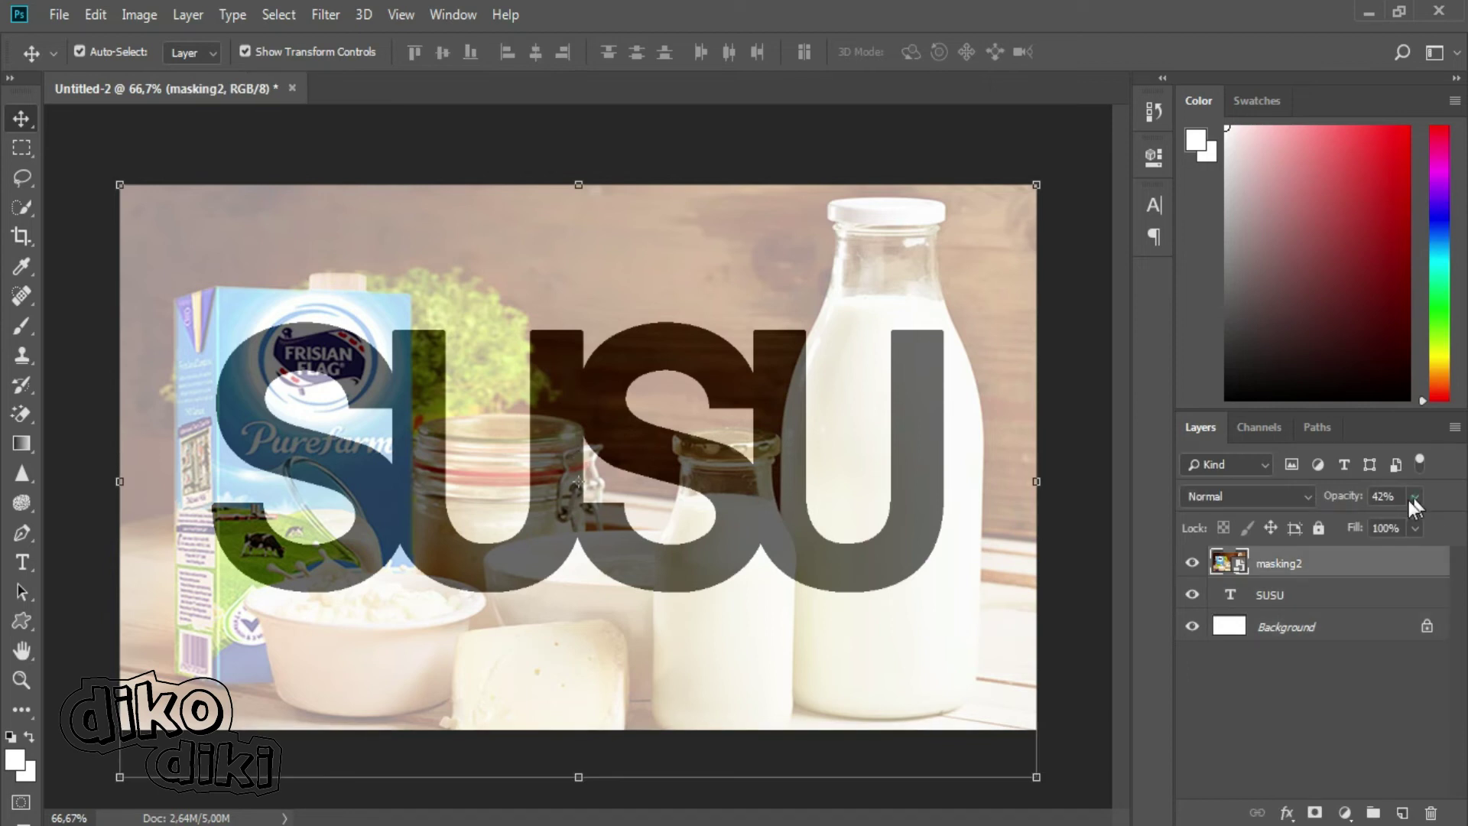
left_click(1416, 496)
left_click_drag(1395, 523, 1451, 523)
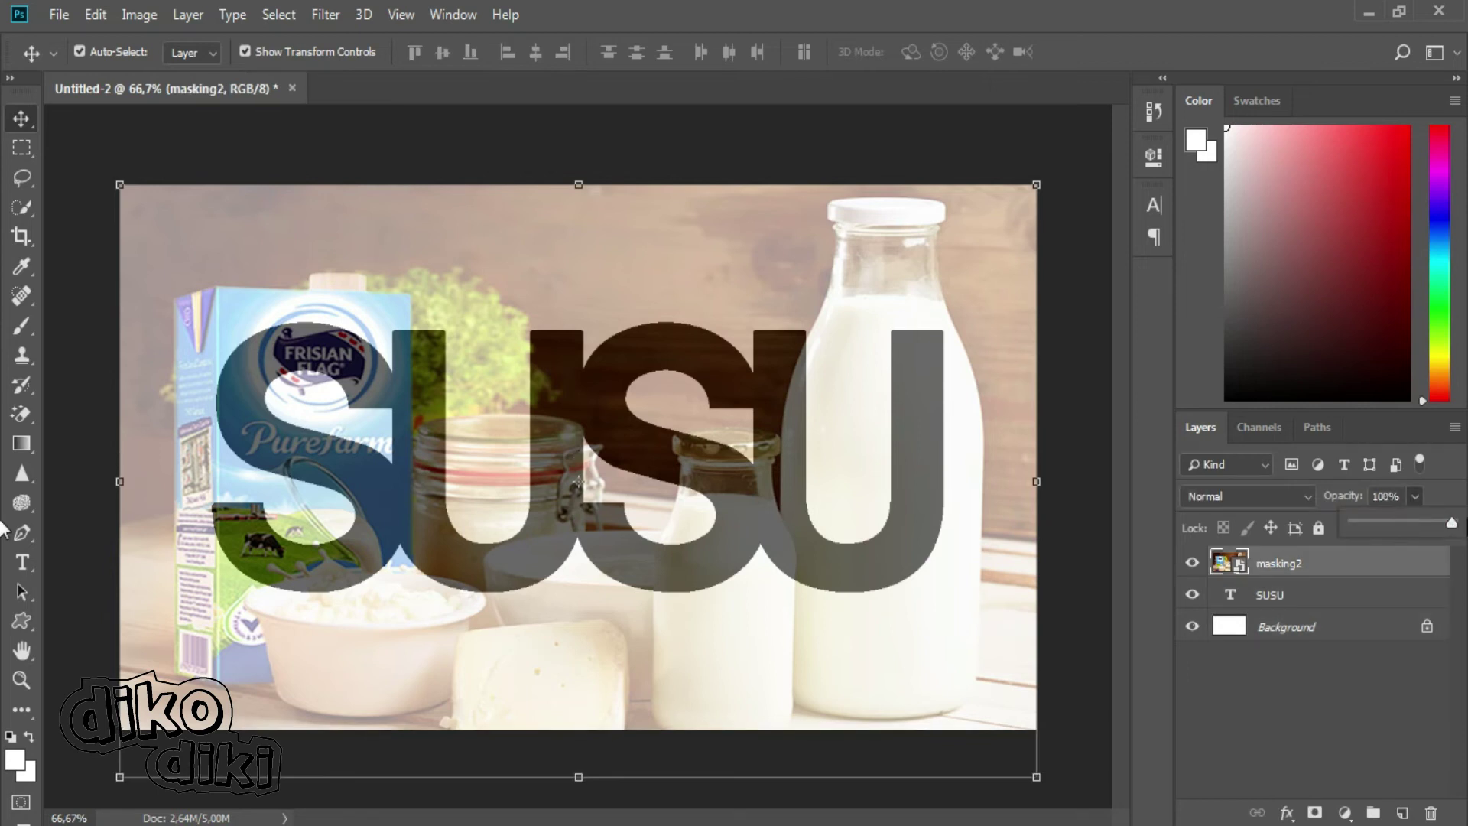
- Clip the masking2 photo layer into the SUSU text with Create Clipping Mask
right_click(1269, 567)
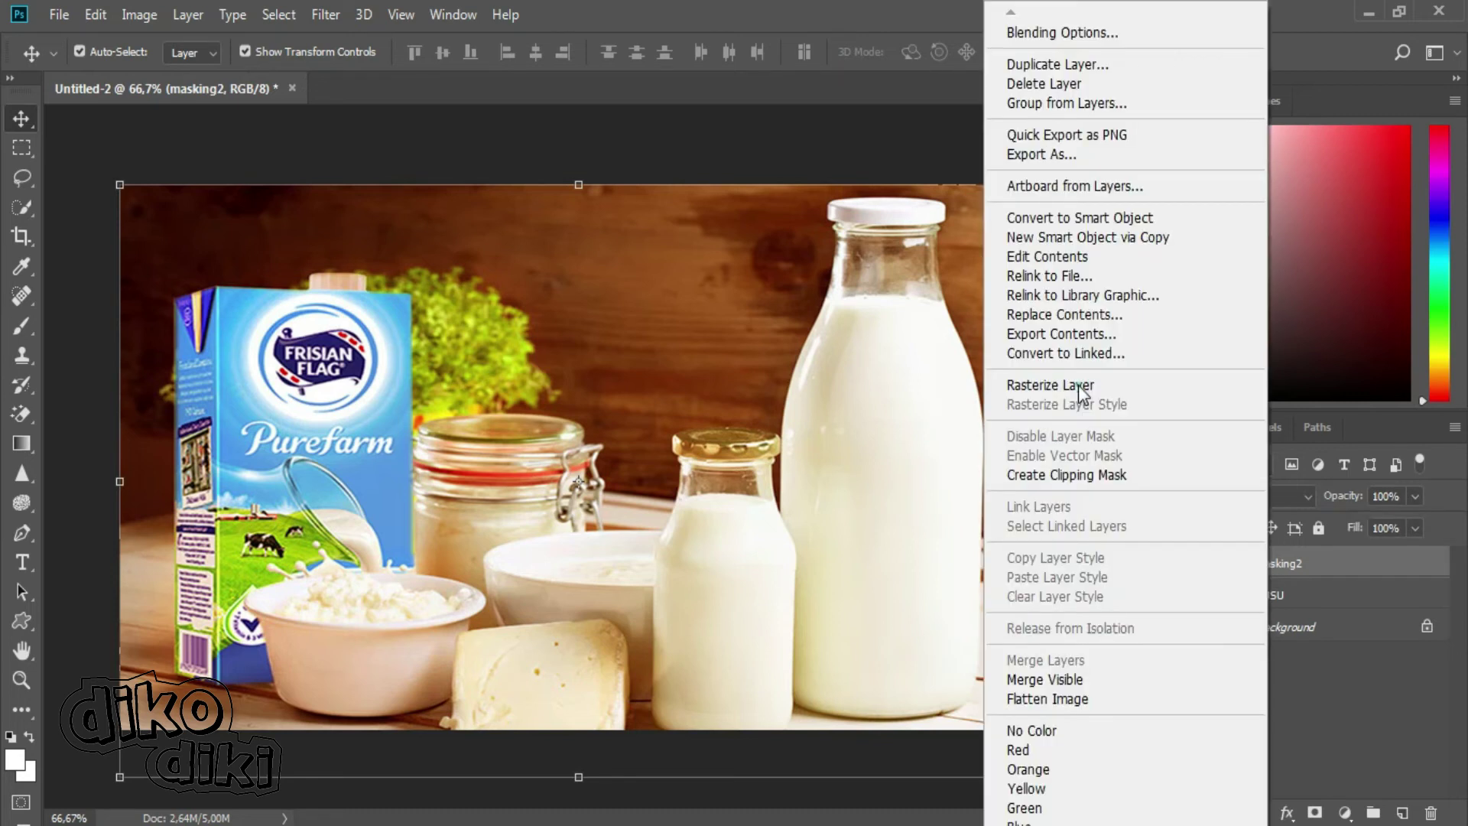
left_click(1079, 389)
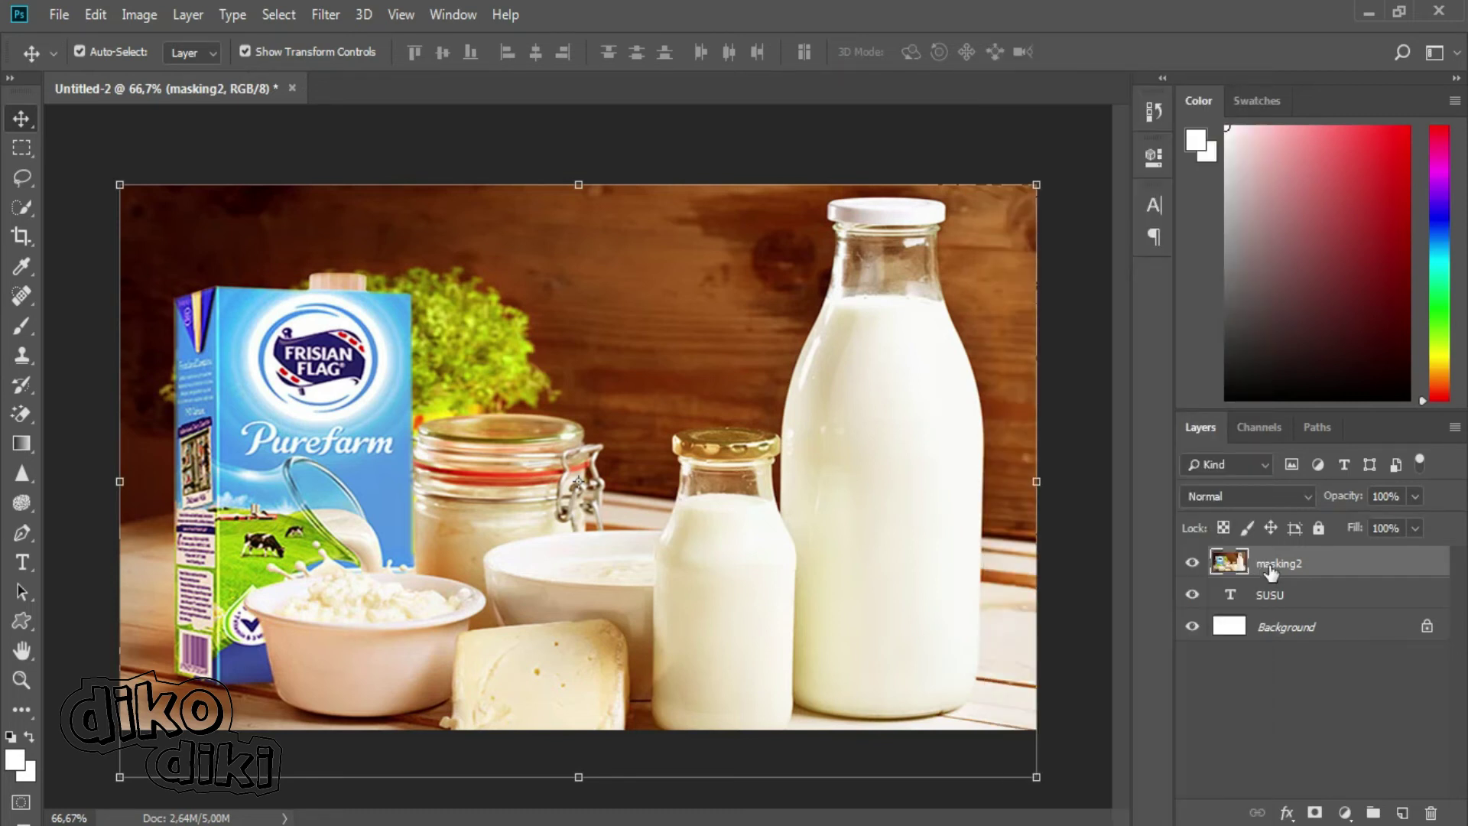
right_click(1270, 567)
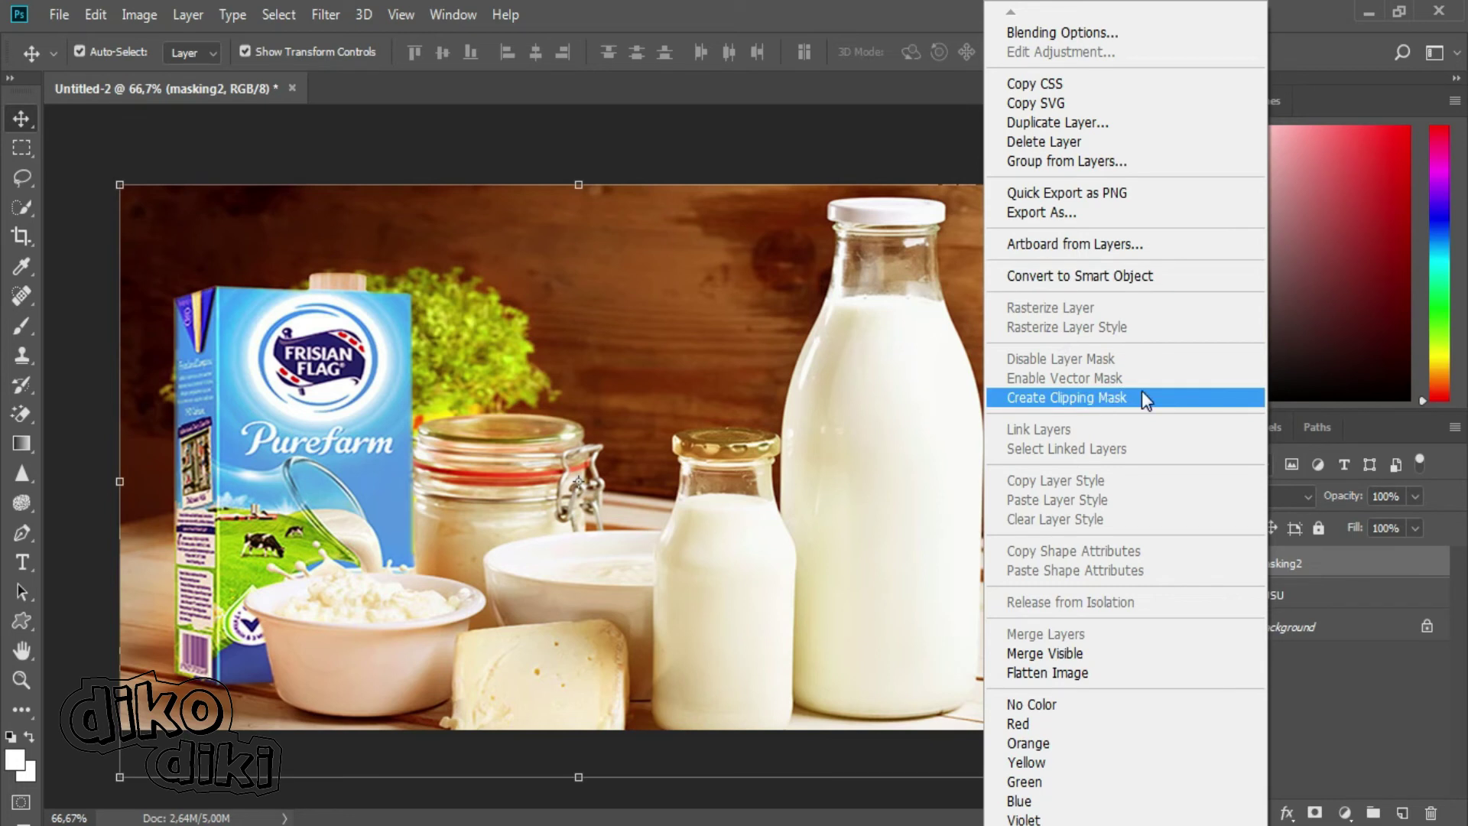
left_click(1143, 393)
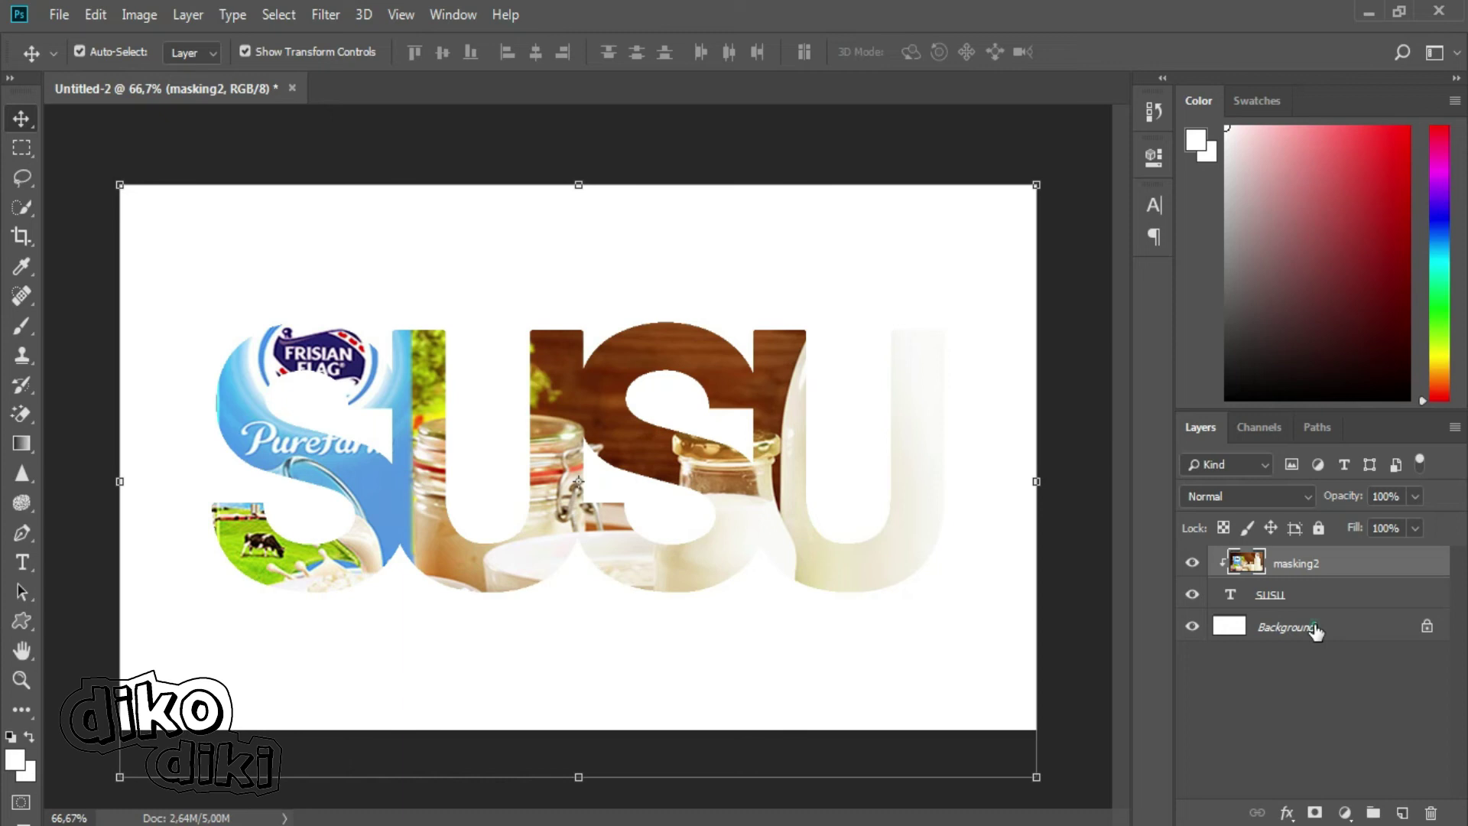
- Unlock the background as Layer 0 and add a dark brown (#78390d) solid colour fill layer
double_click(1315, 628)
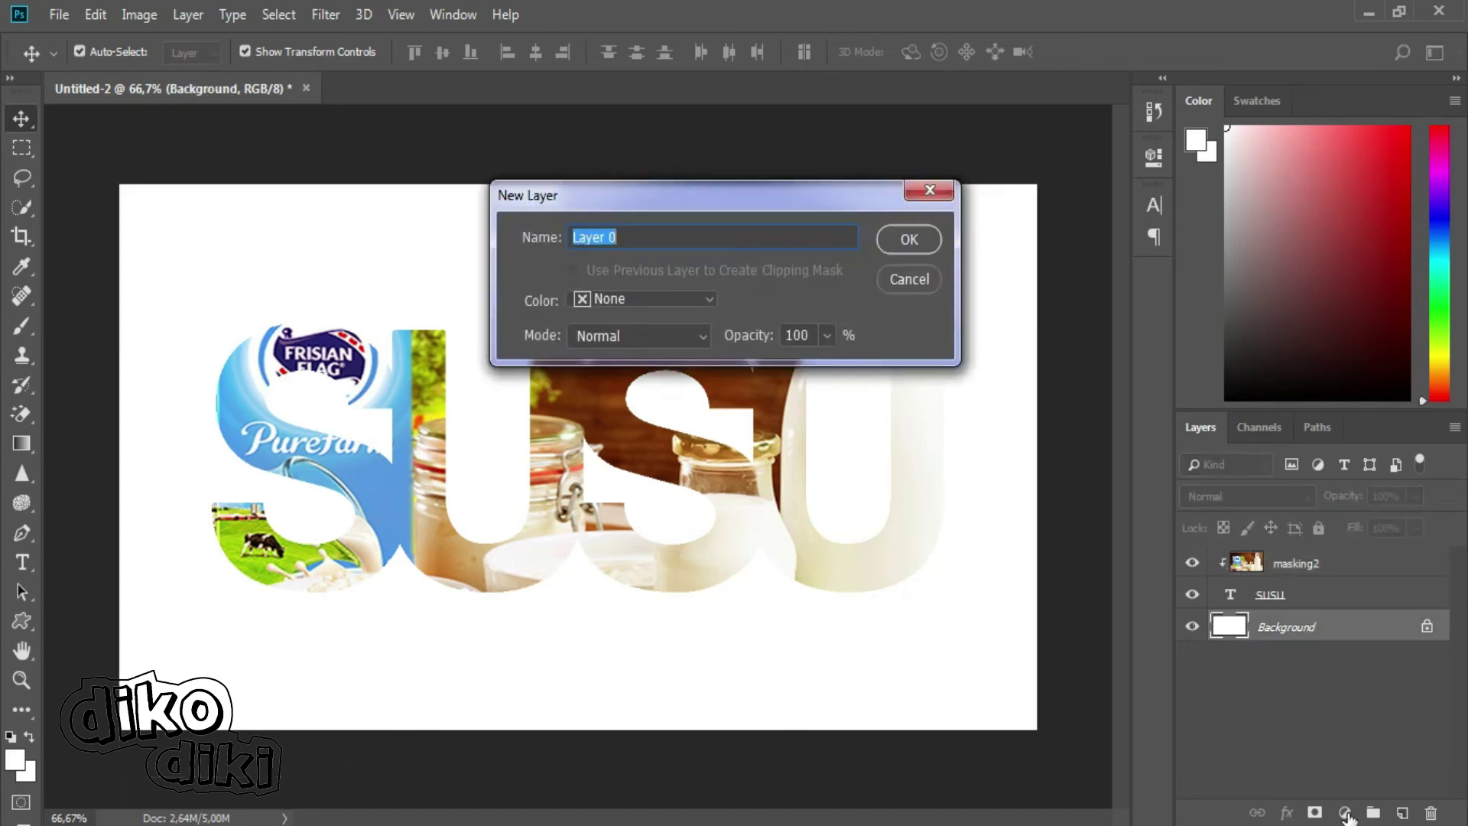
key("Return")
left_click(1345, 813)
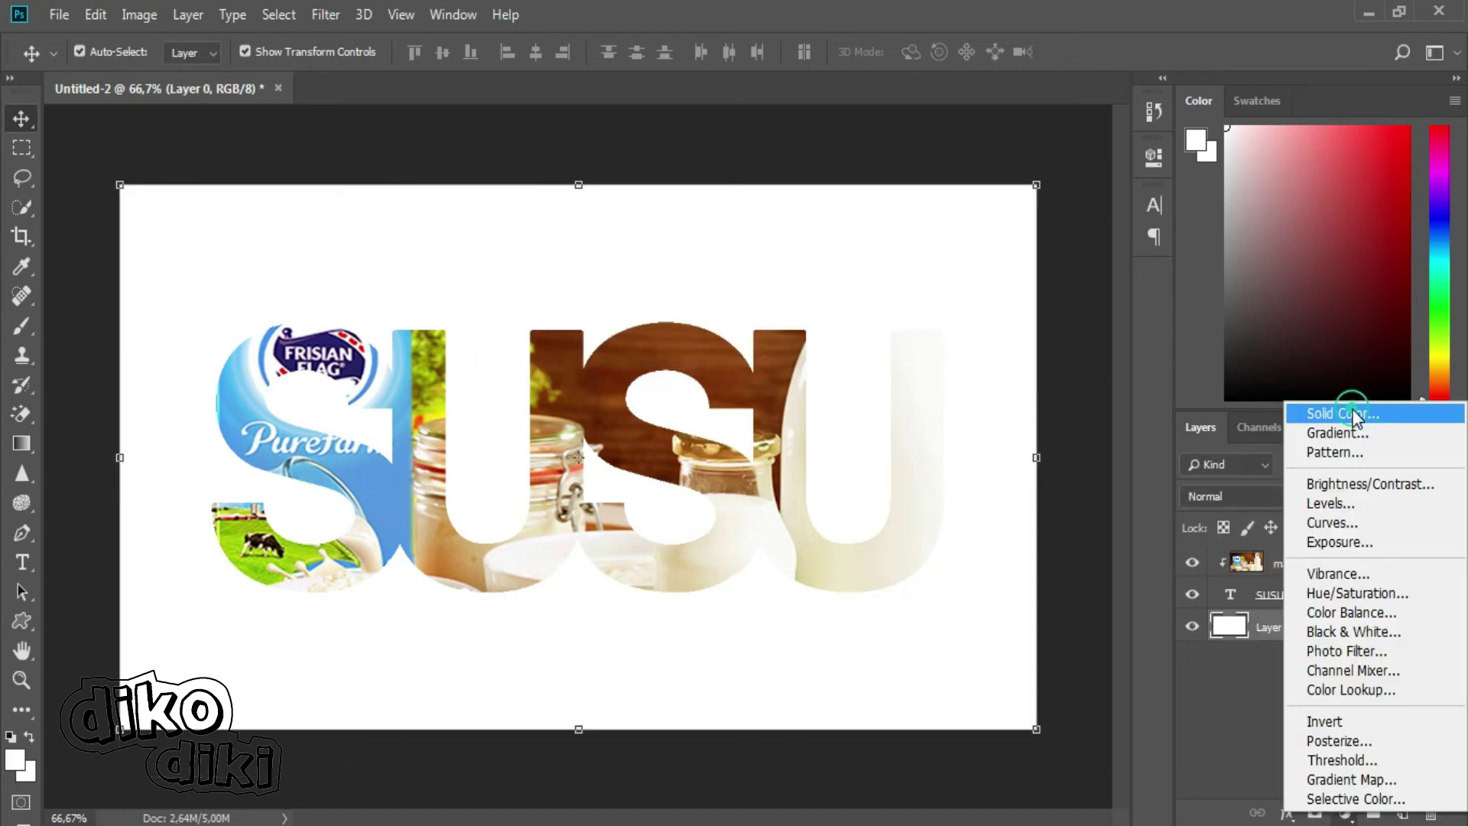
left_click(1353, 413)
left_click(969, 30)
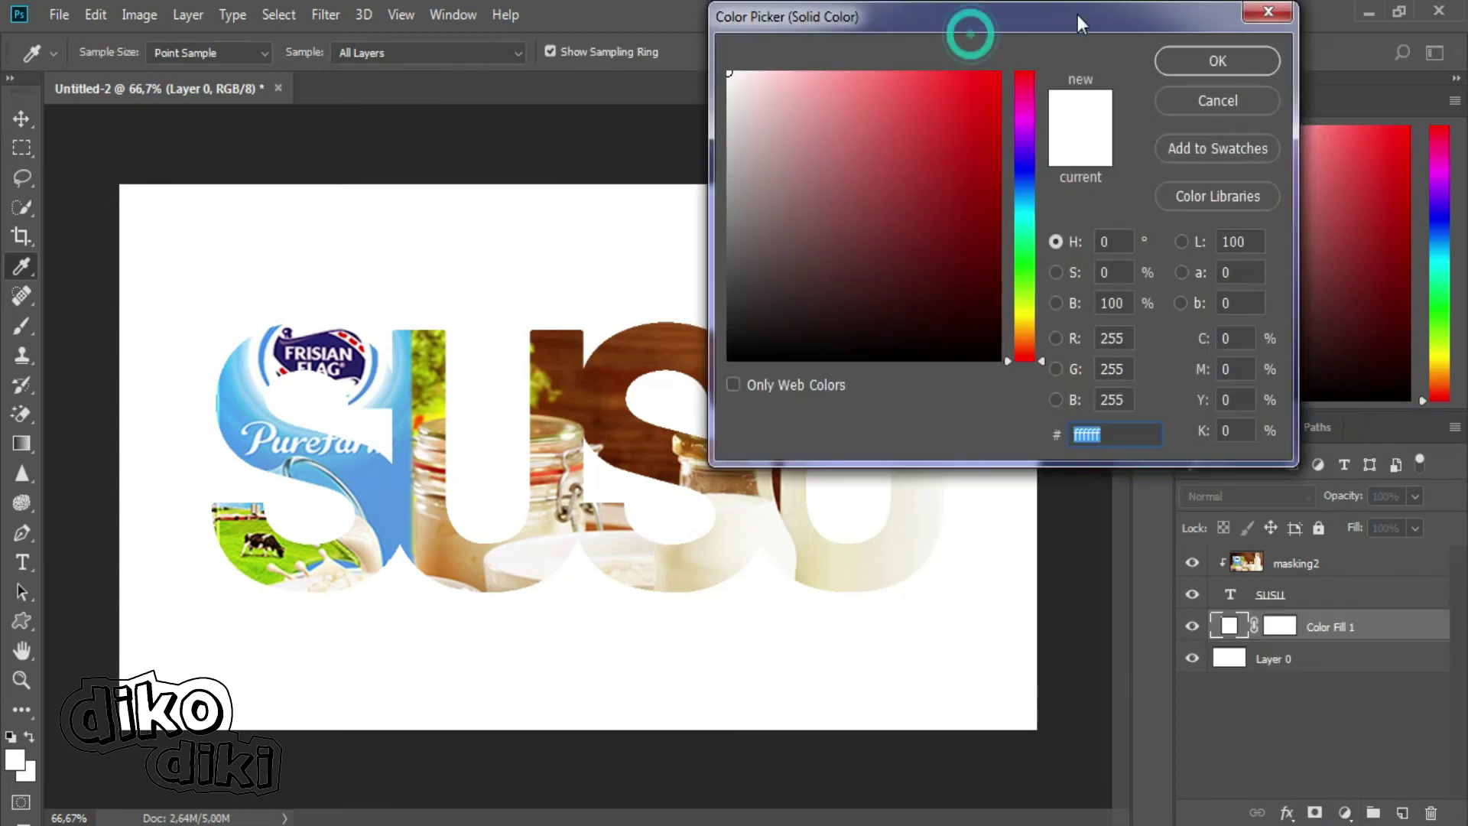
left_click_drag(1077, 23, 1161, 24)
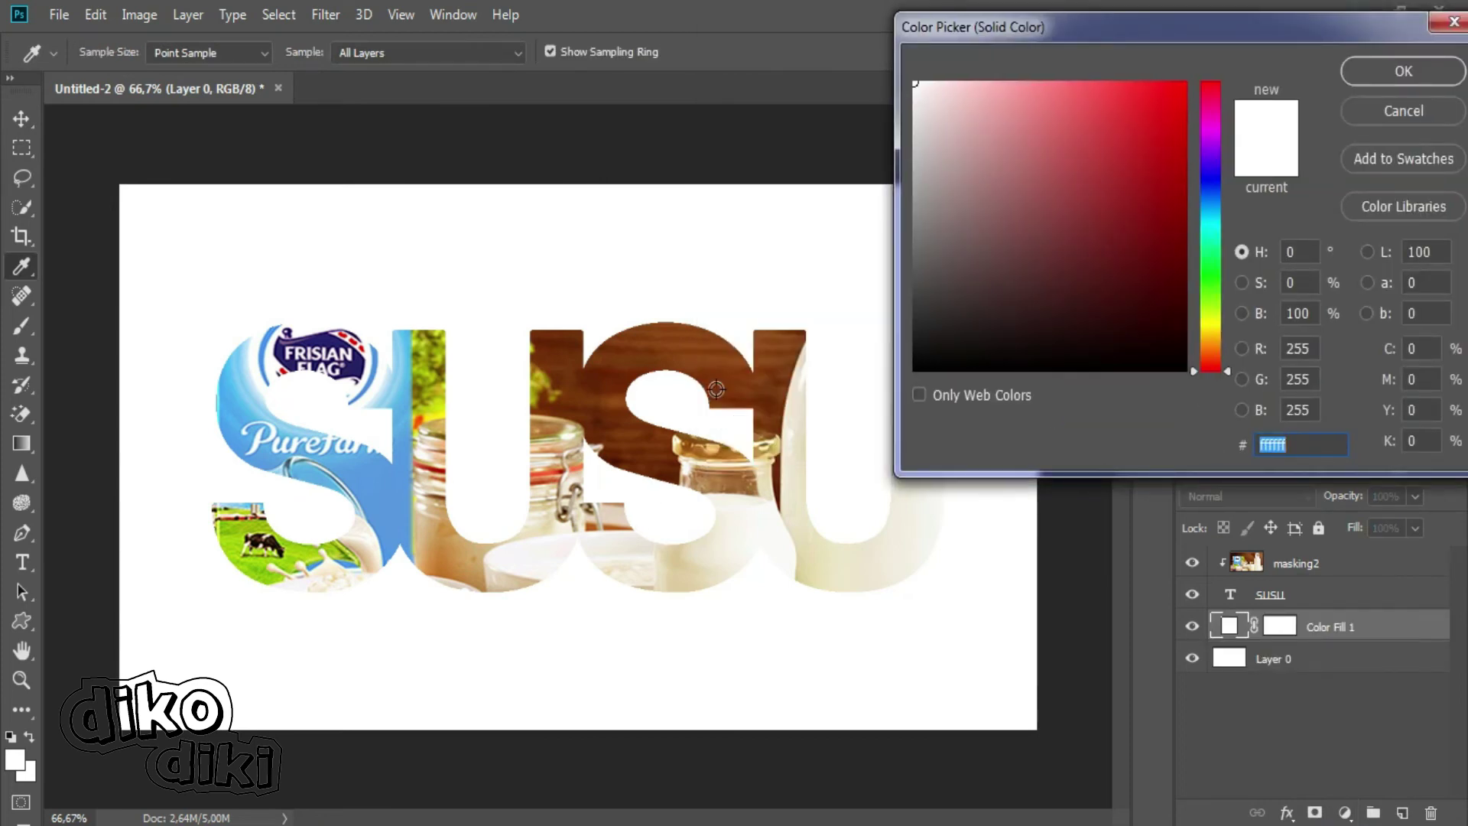
left_click(621, 367)
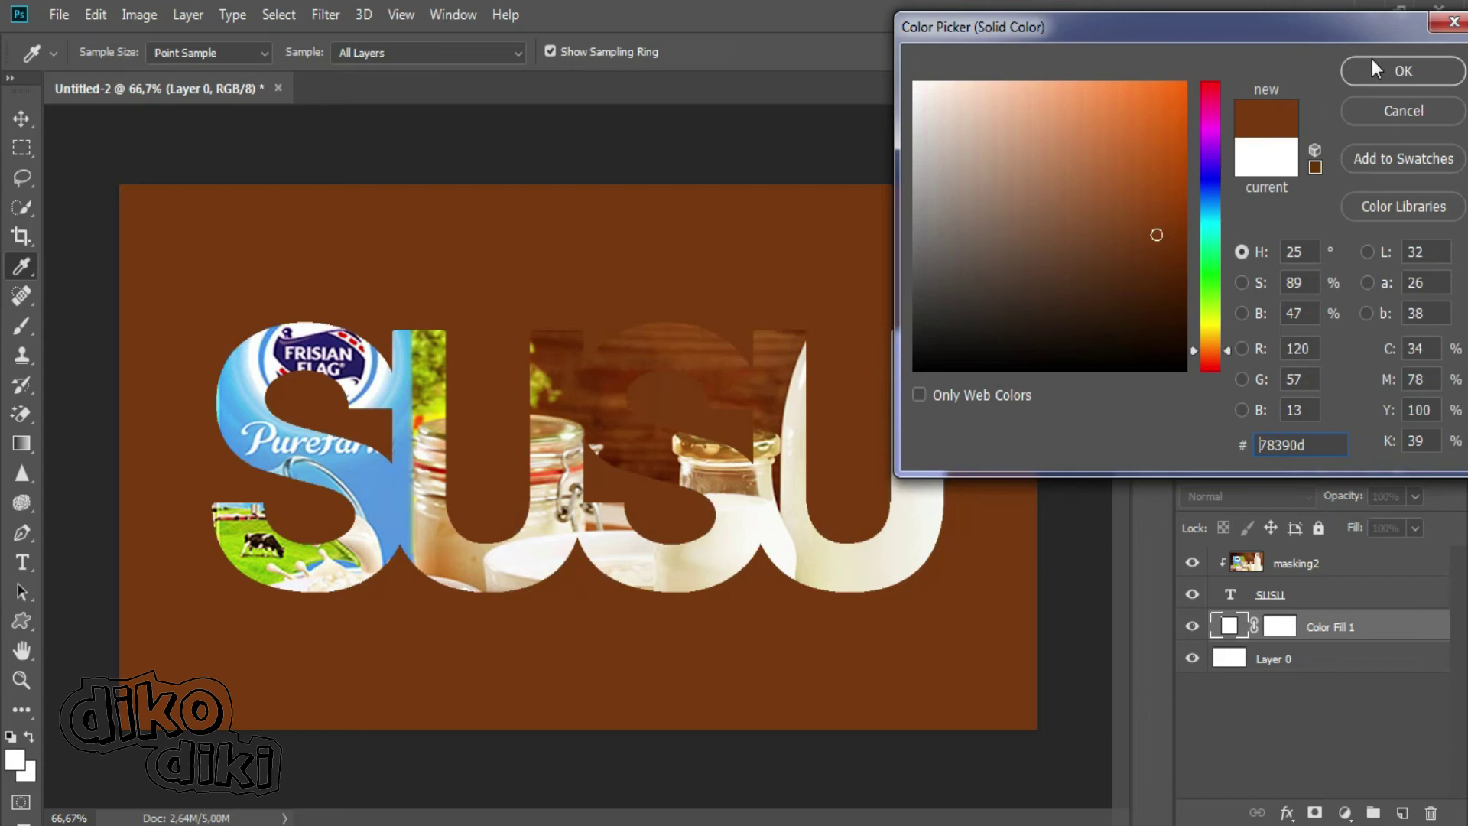
key("Return")
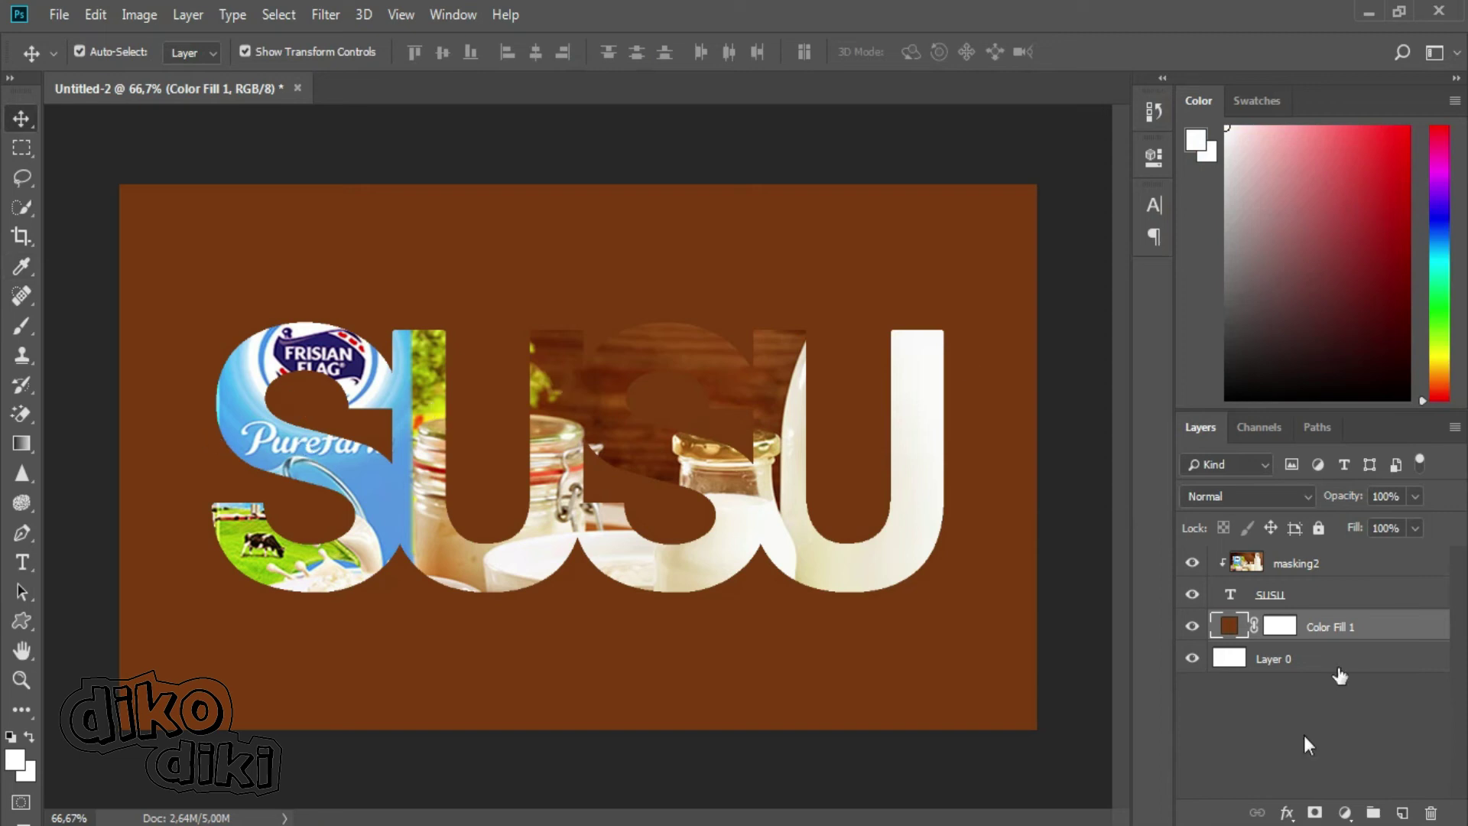
left_click(1287, 814)
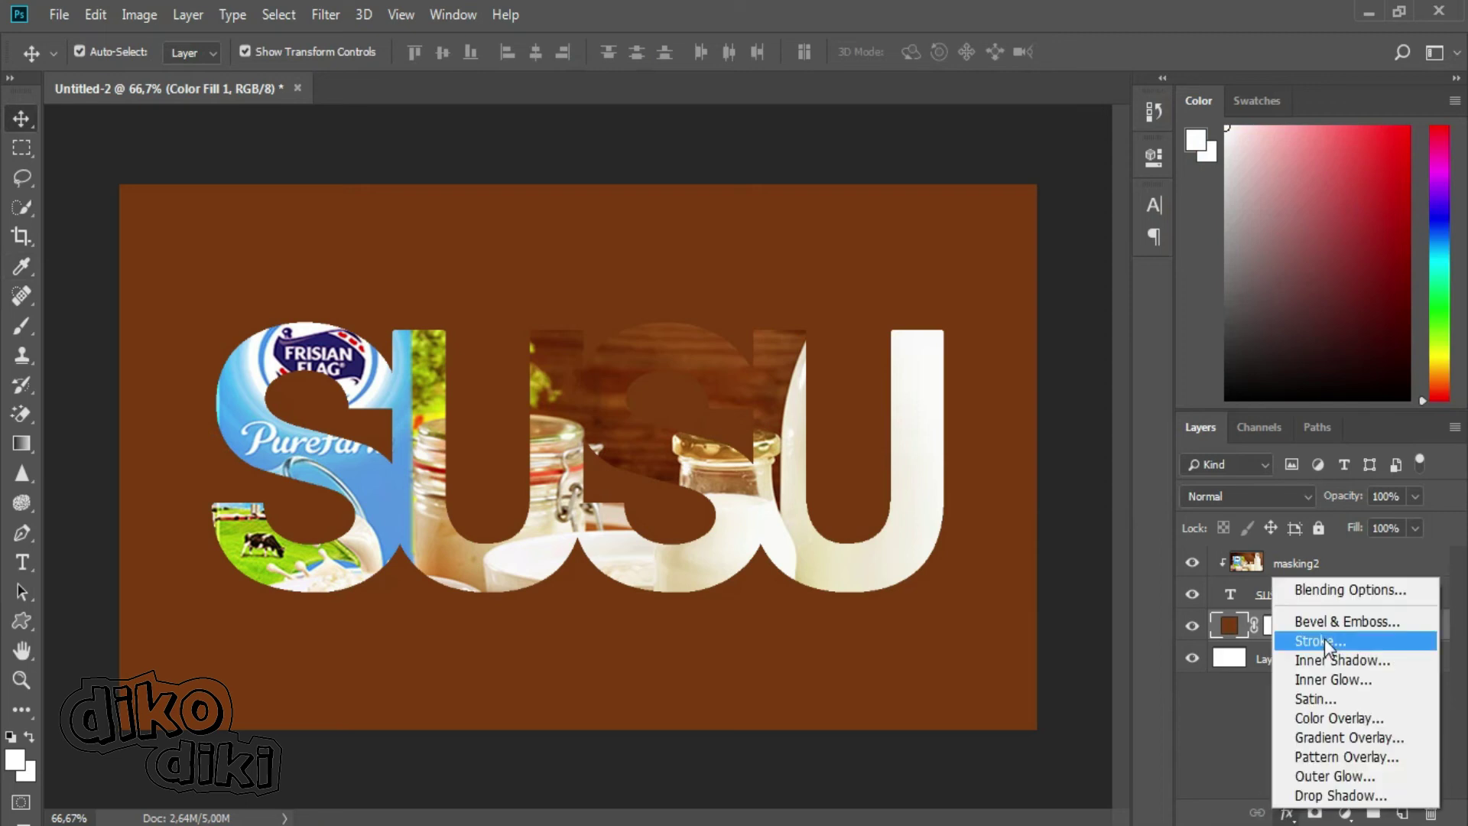
left_click(1324, 639)
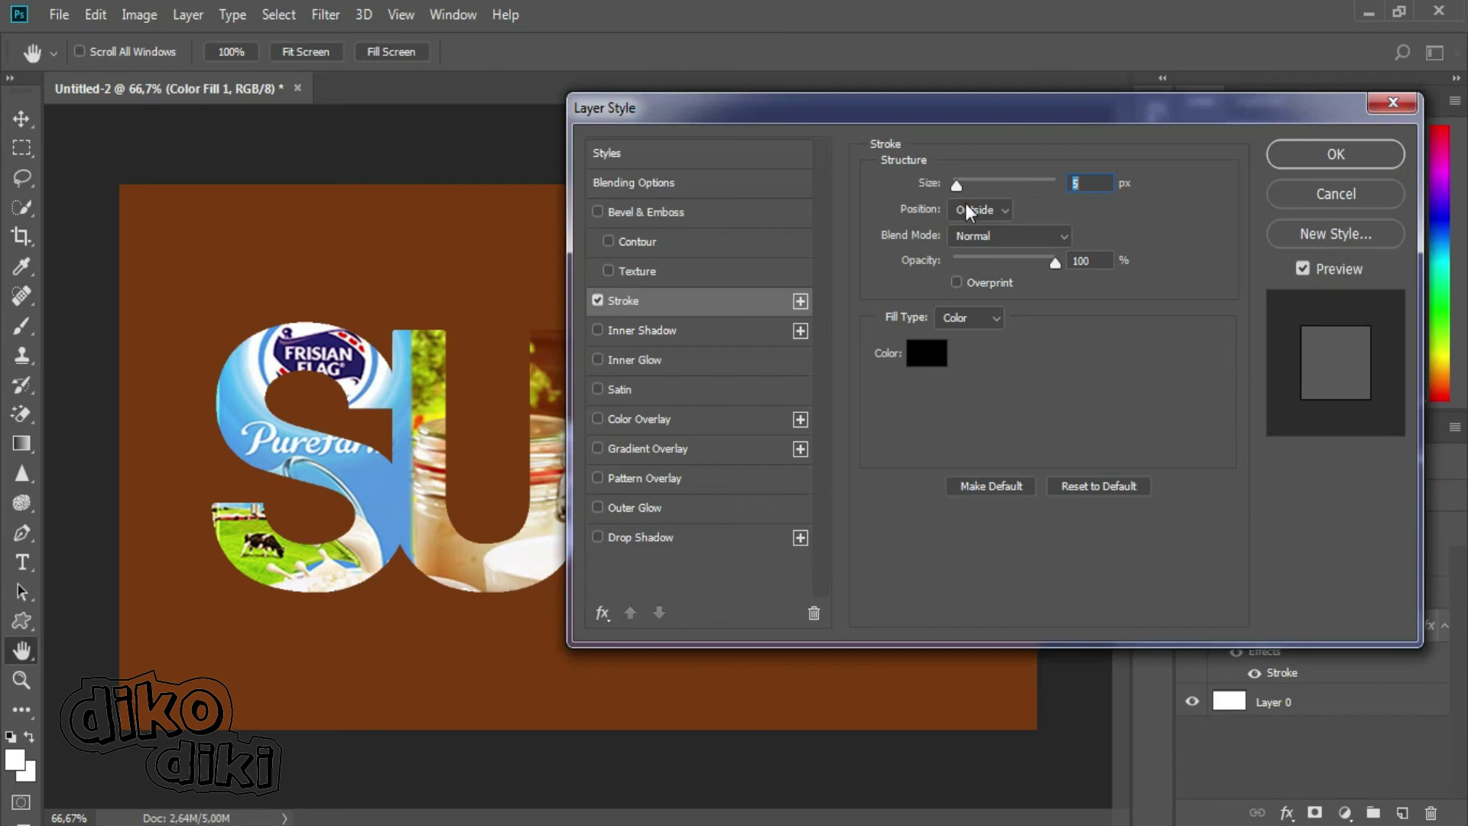
left_click_drag(785, 112, 884, 79)
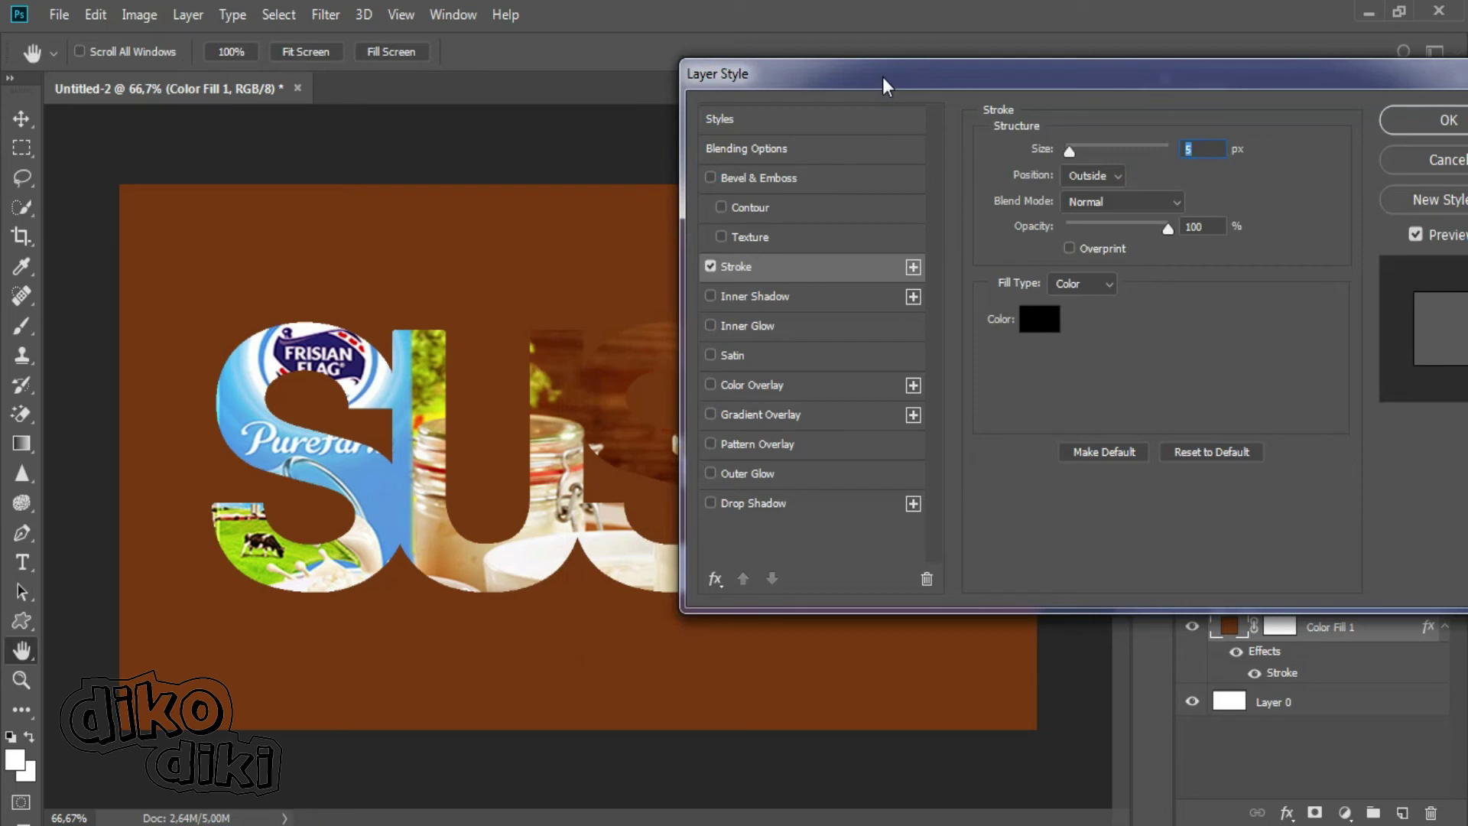
left_click(711, 511)
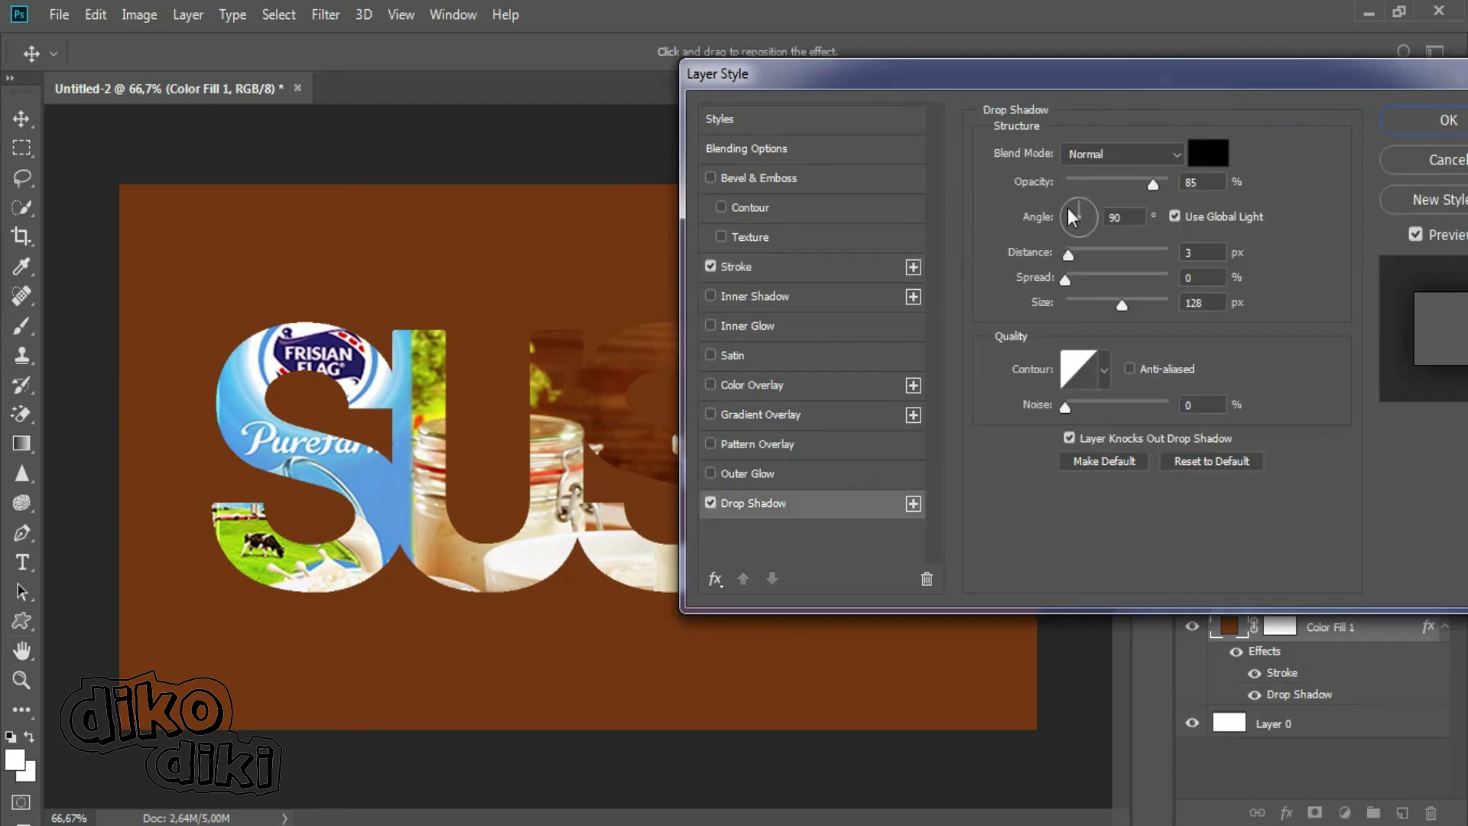
left_click_drag(1077, 75, 628, 139)
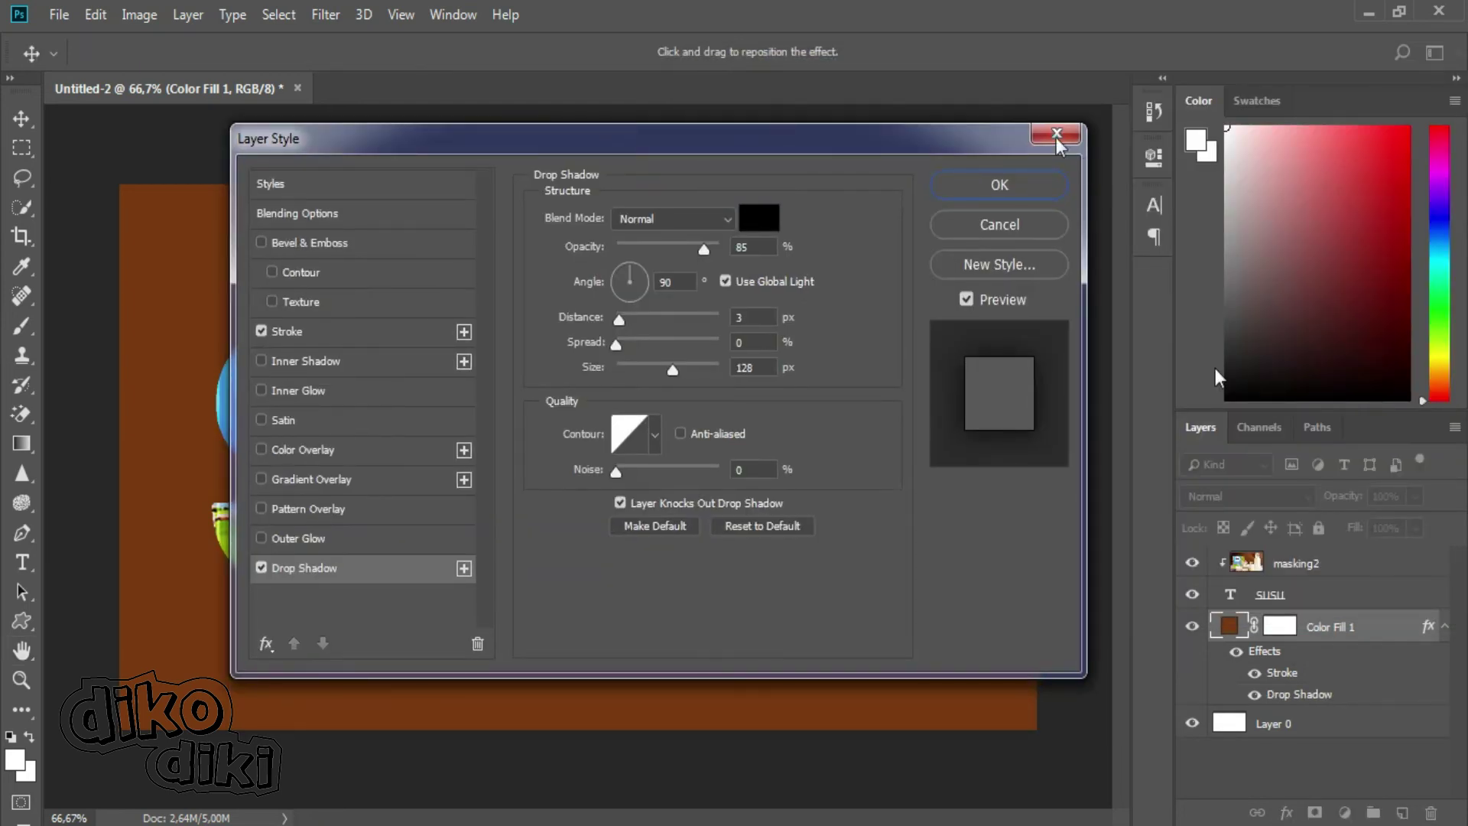
left_click(1057, 136)
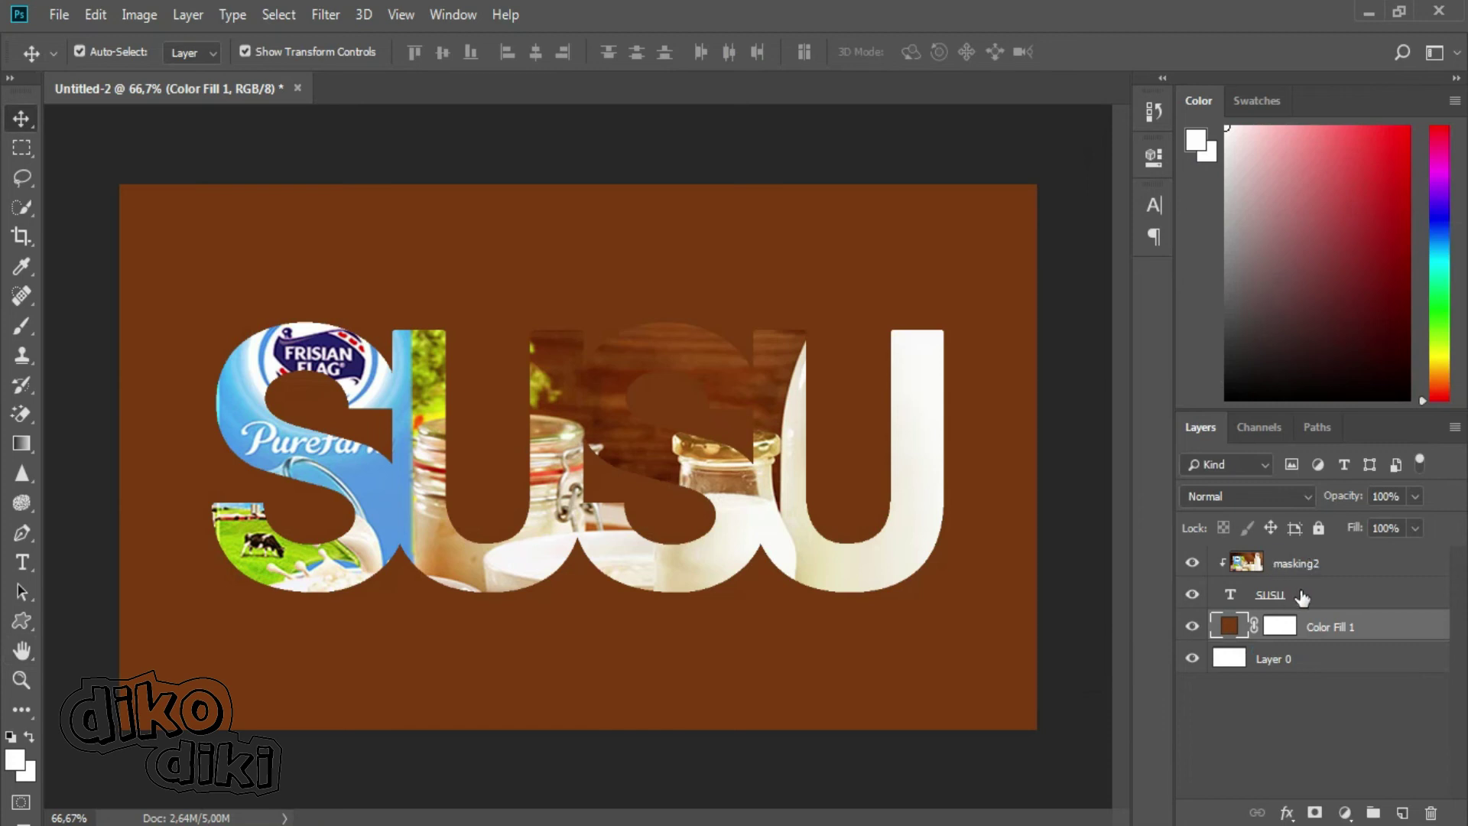
- Add a stroke outline effect to the SUSU text layer
left_click(1297, 596)
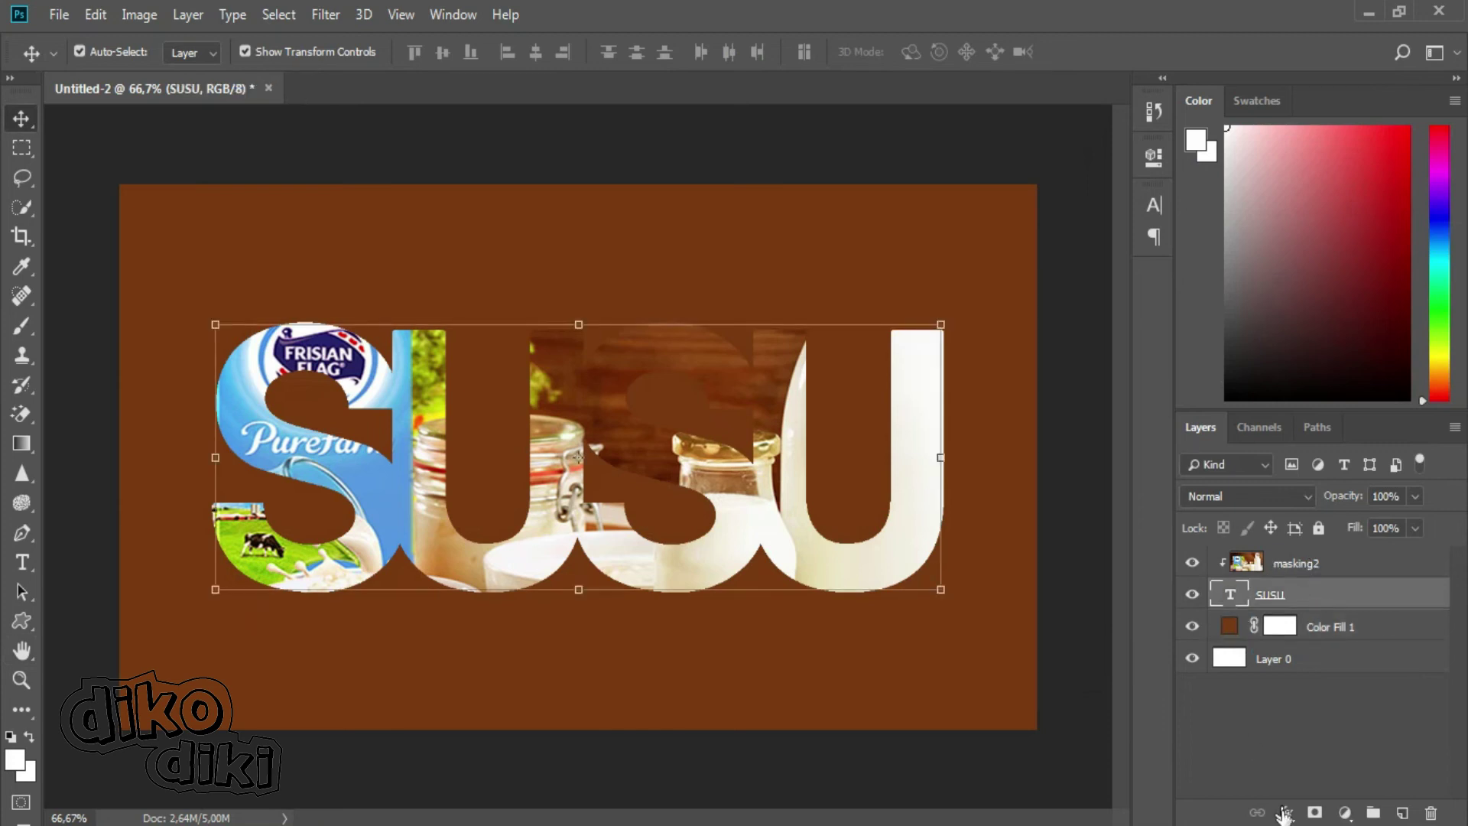
left_click(1285, 812)
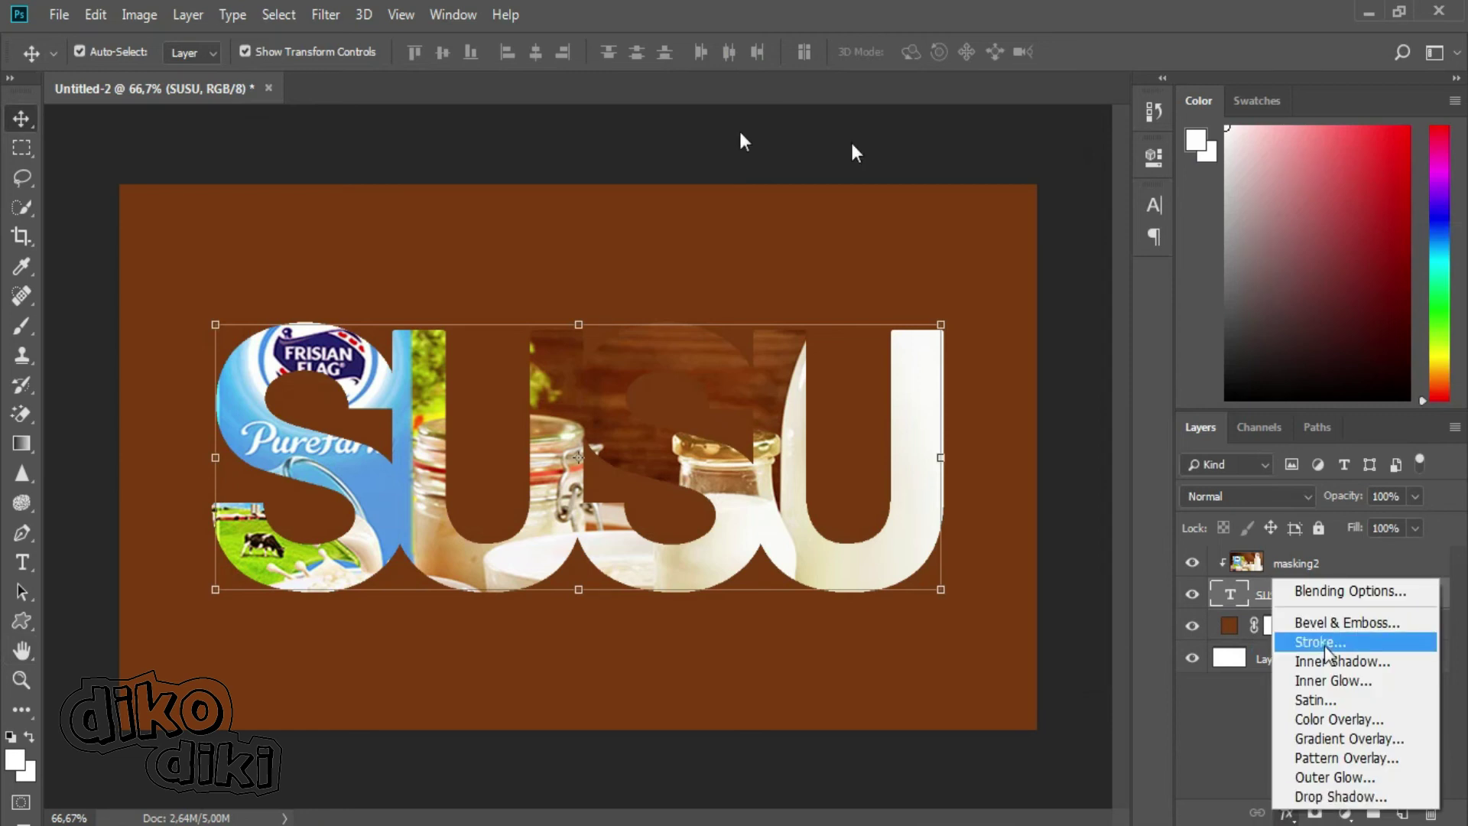
left_click(1323, 644)
left_click_drag(818, 121, 543, 218)
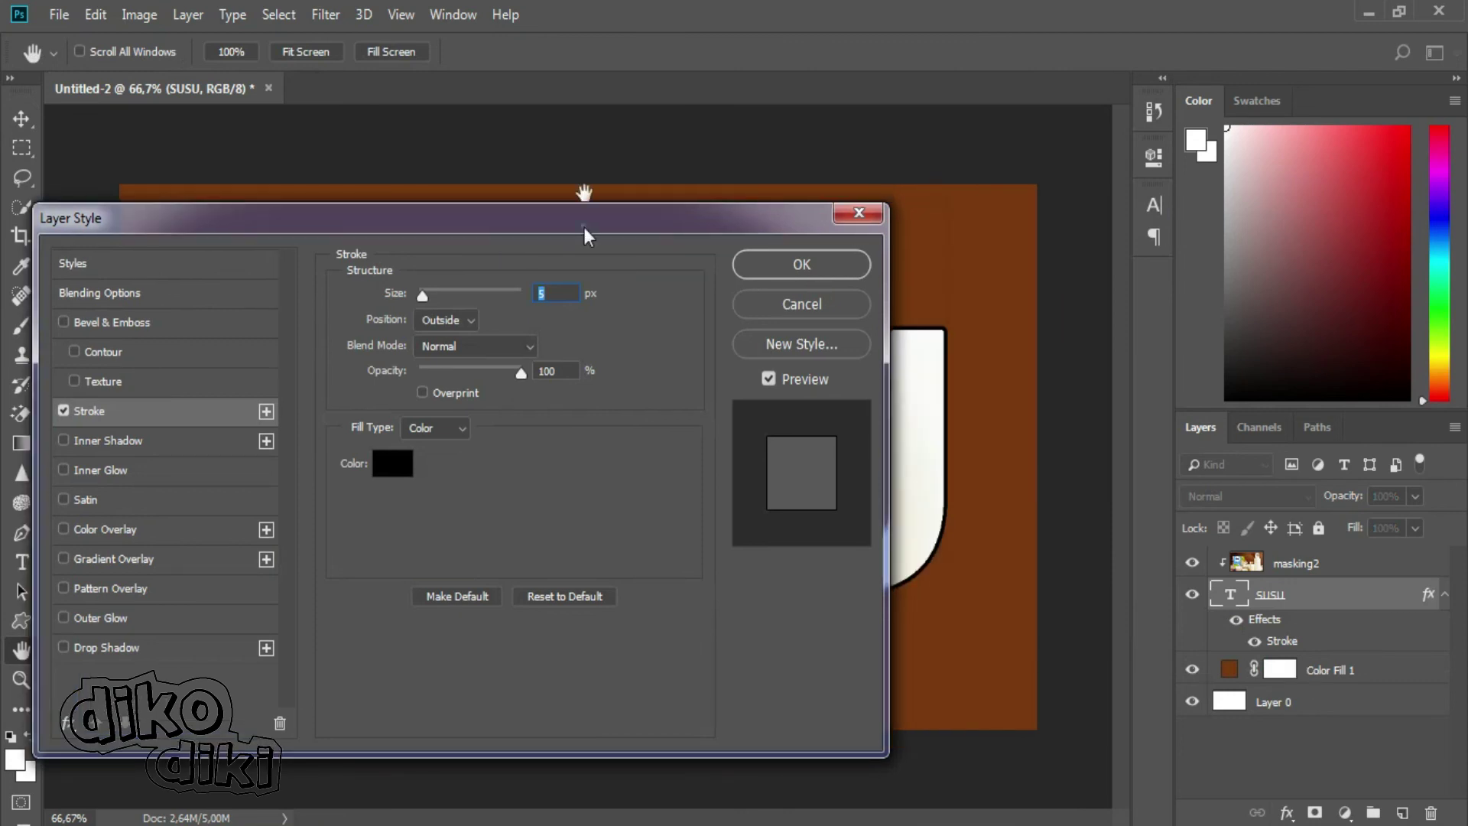
mouse_move(566, 220)
left_mouse_down()
mouse_move(1143, 16)
mouse_move(1121, 40)
left_mouse_up()
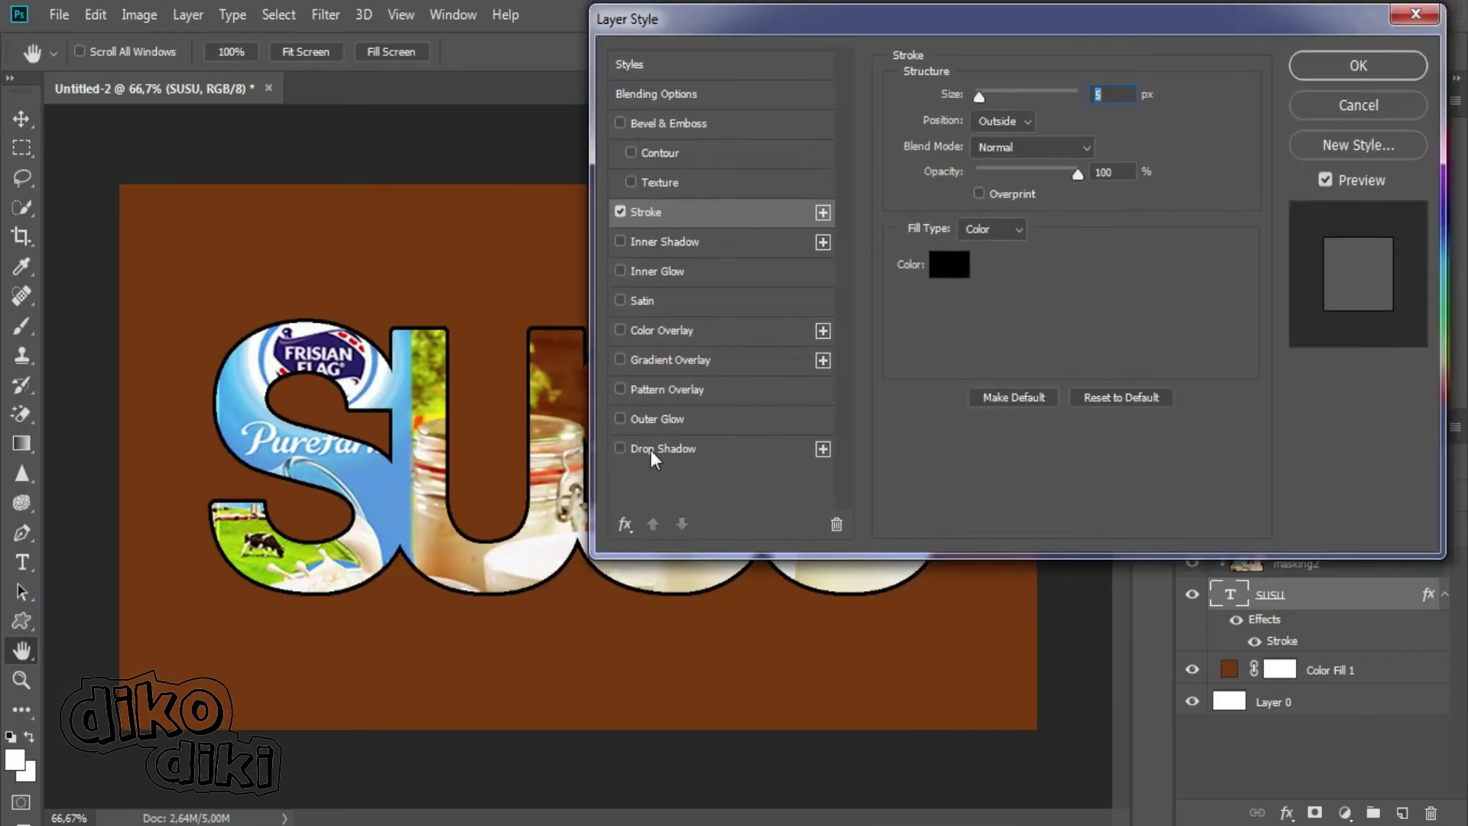
- Give SUSU a 229 px, 100% opacity drop shadow and turn the stroke off
left_click(650, 449)
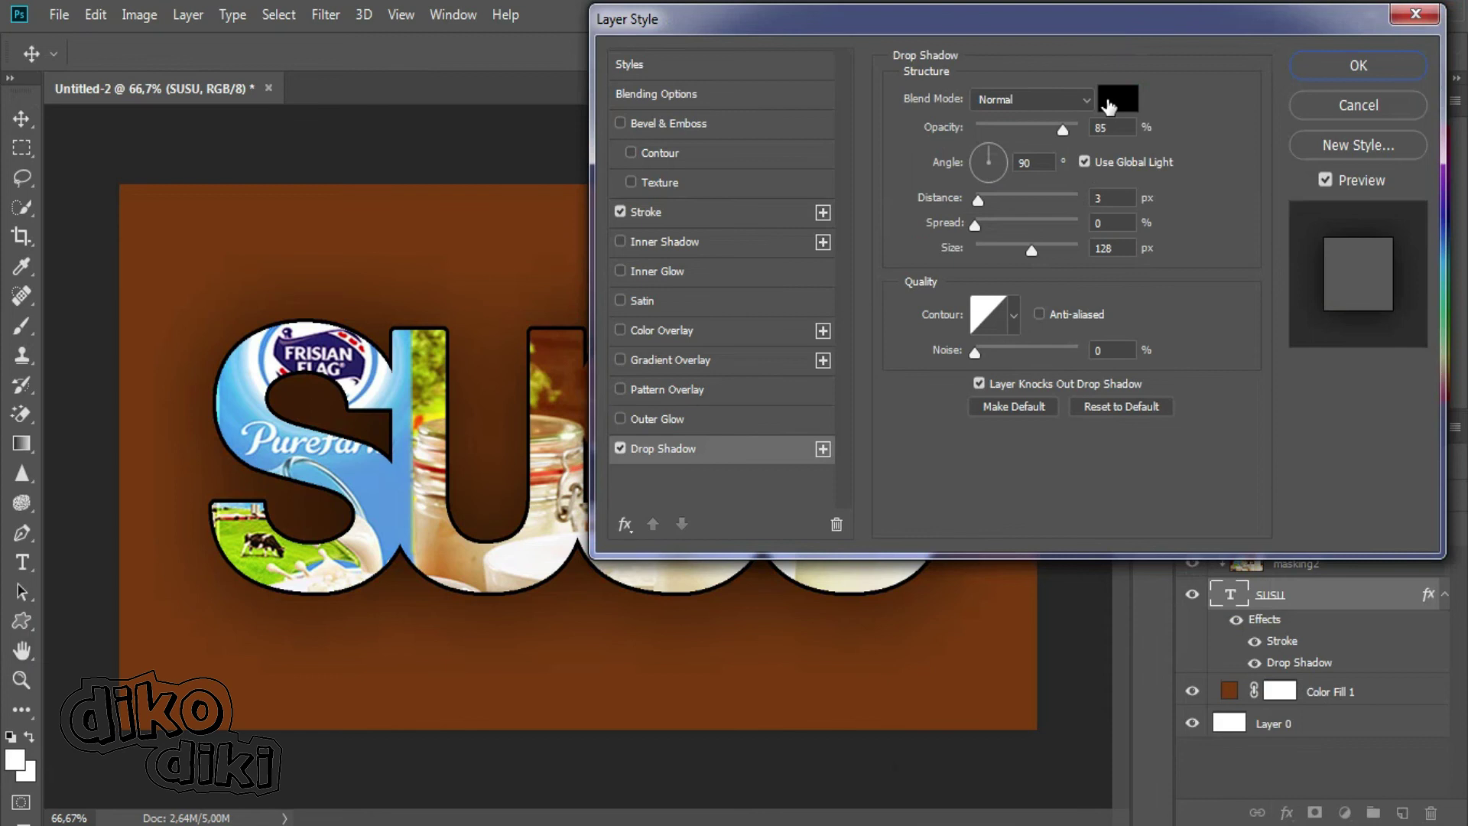
left_click(1048, 243)
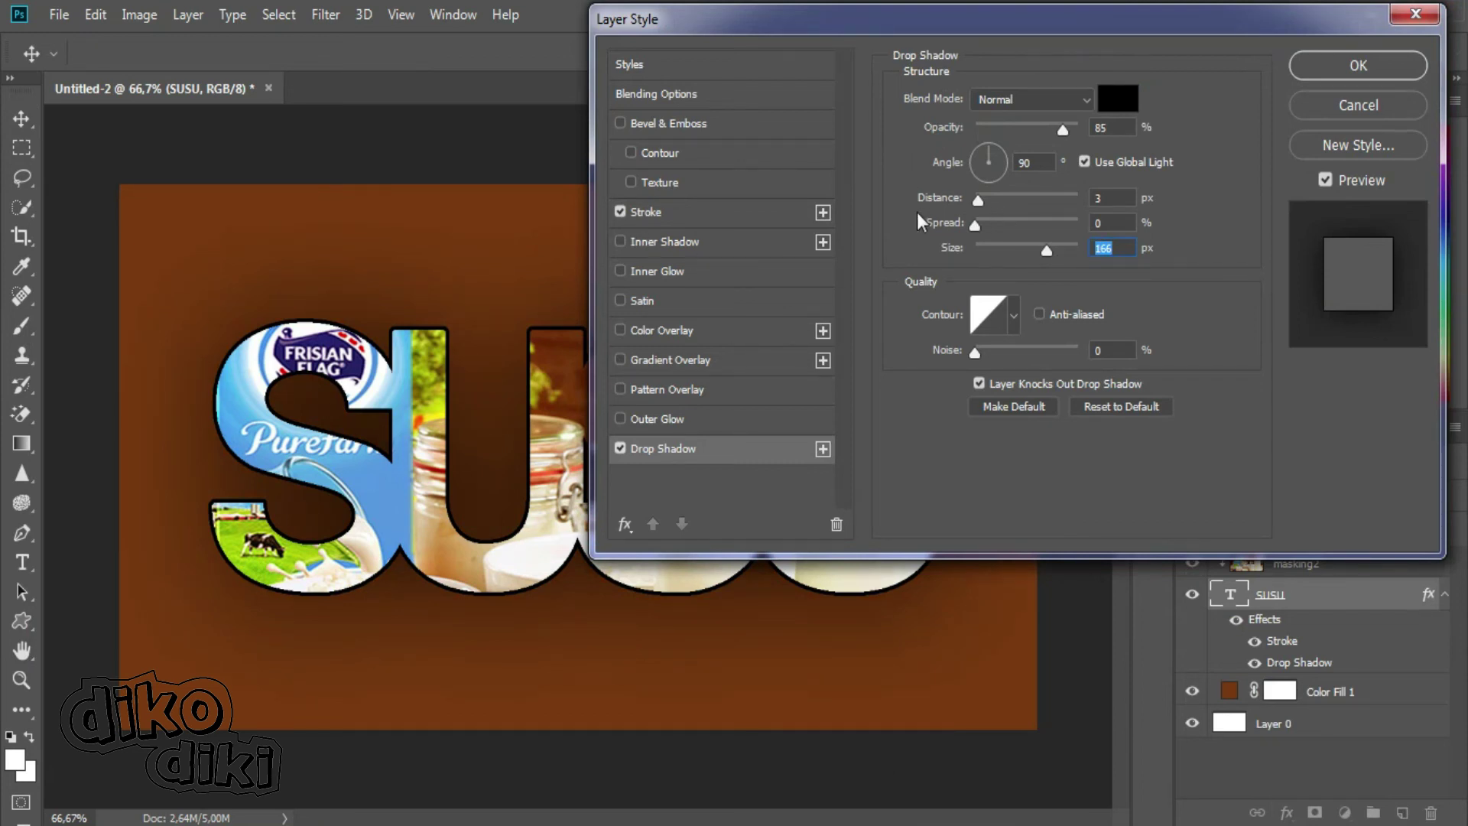
left_click(1053, 127)
left_click(620, 212)
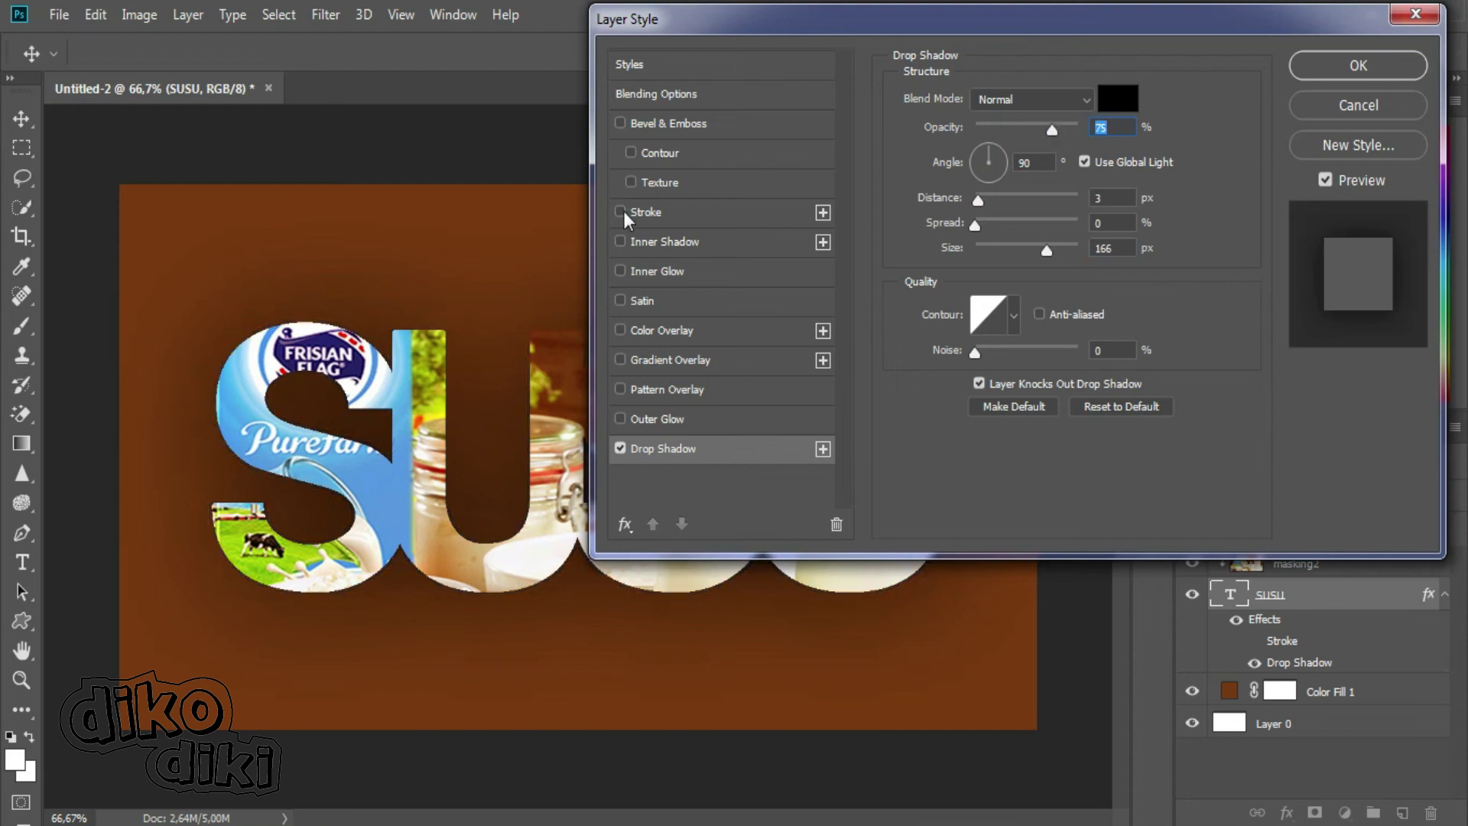
type("100")
left_click_drag(1048, 247, 1072, 249)
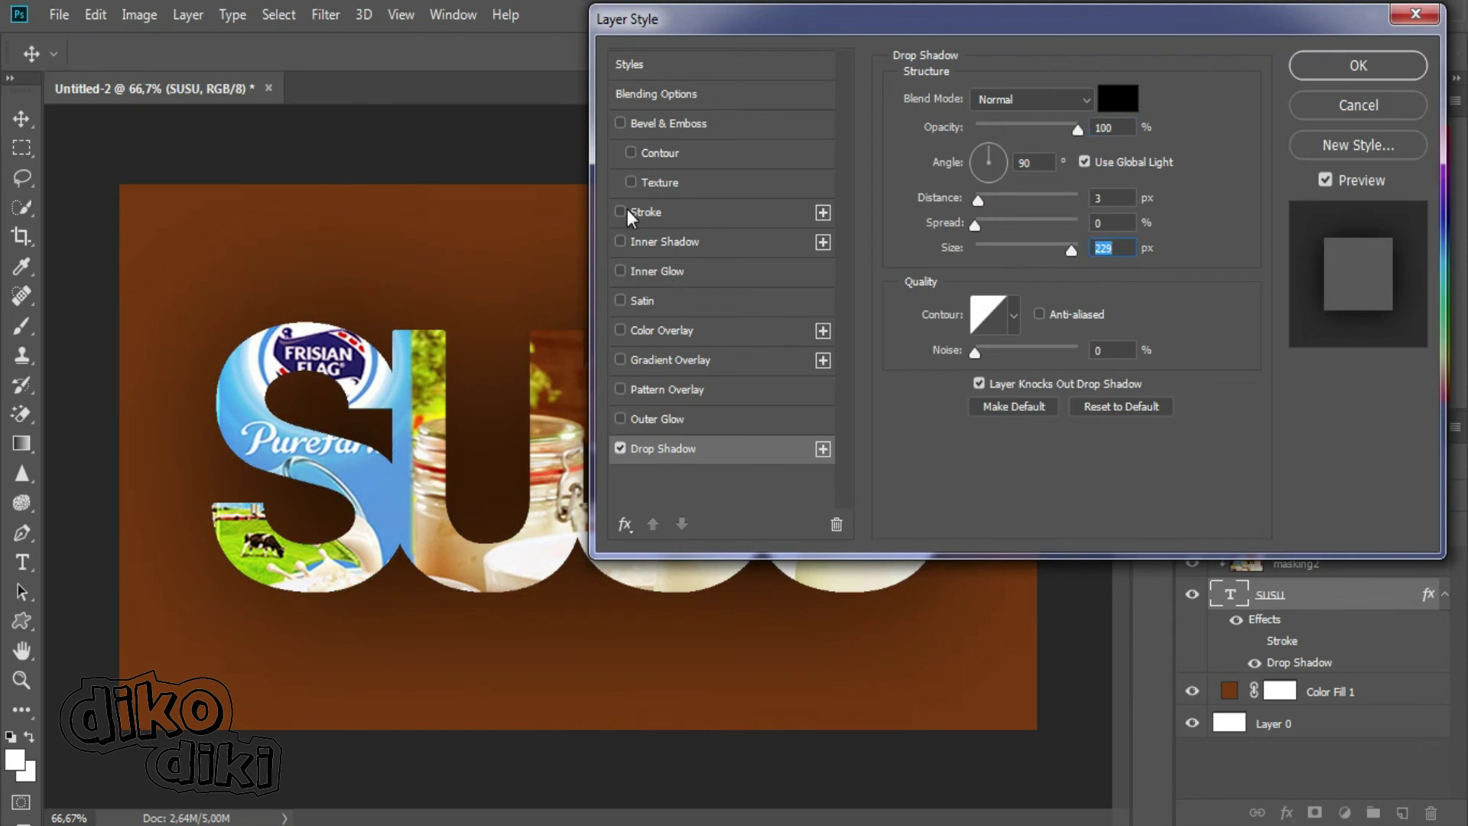
- Add Bevel & Emboss and Outer Glow to SUSU, leaving the stroke off after retrying it
left_click(620, 122)
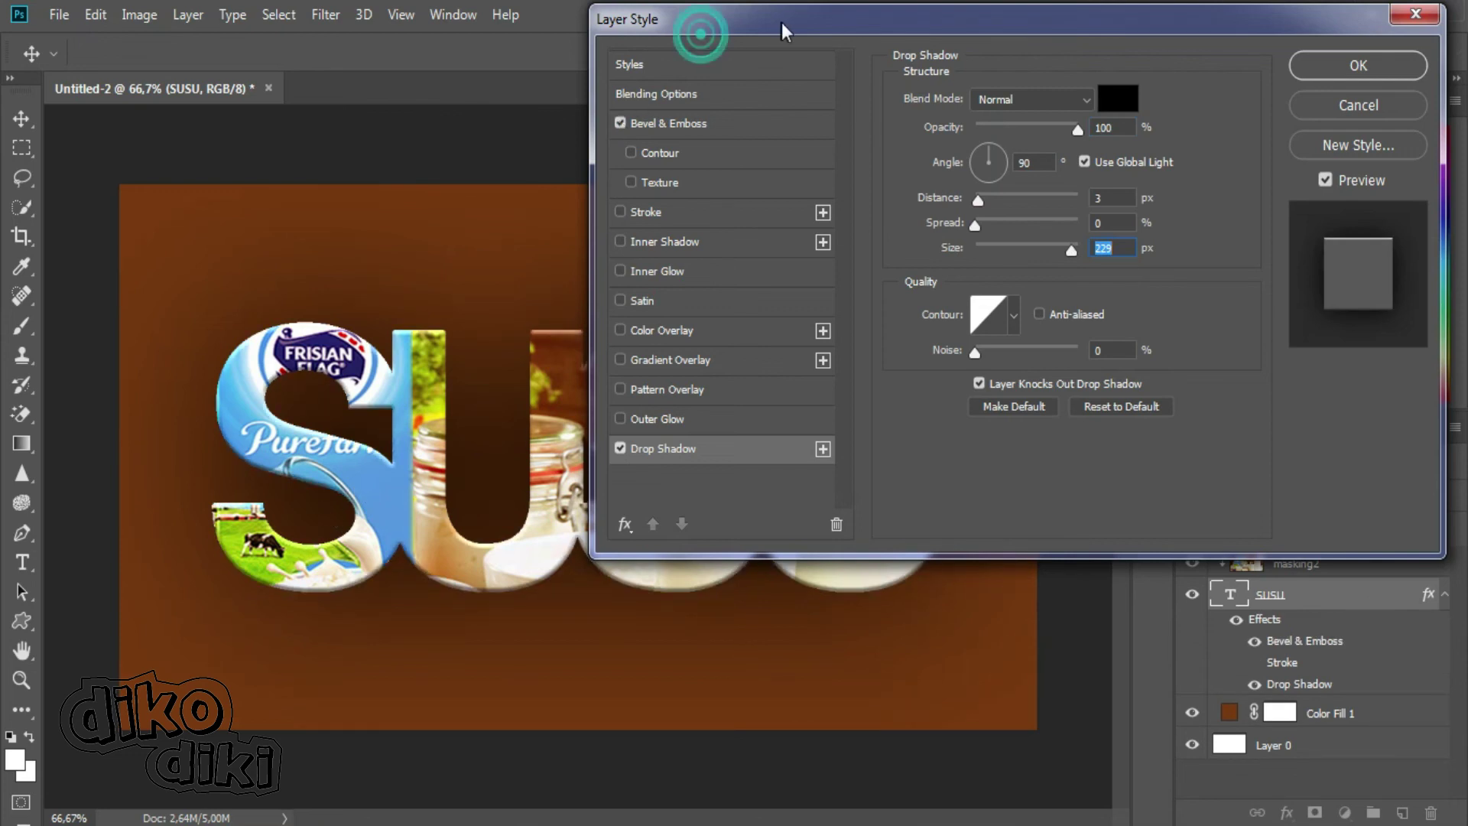
left_click_drag(700, 30, 782, 32)
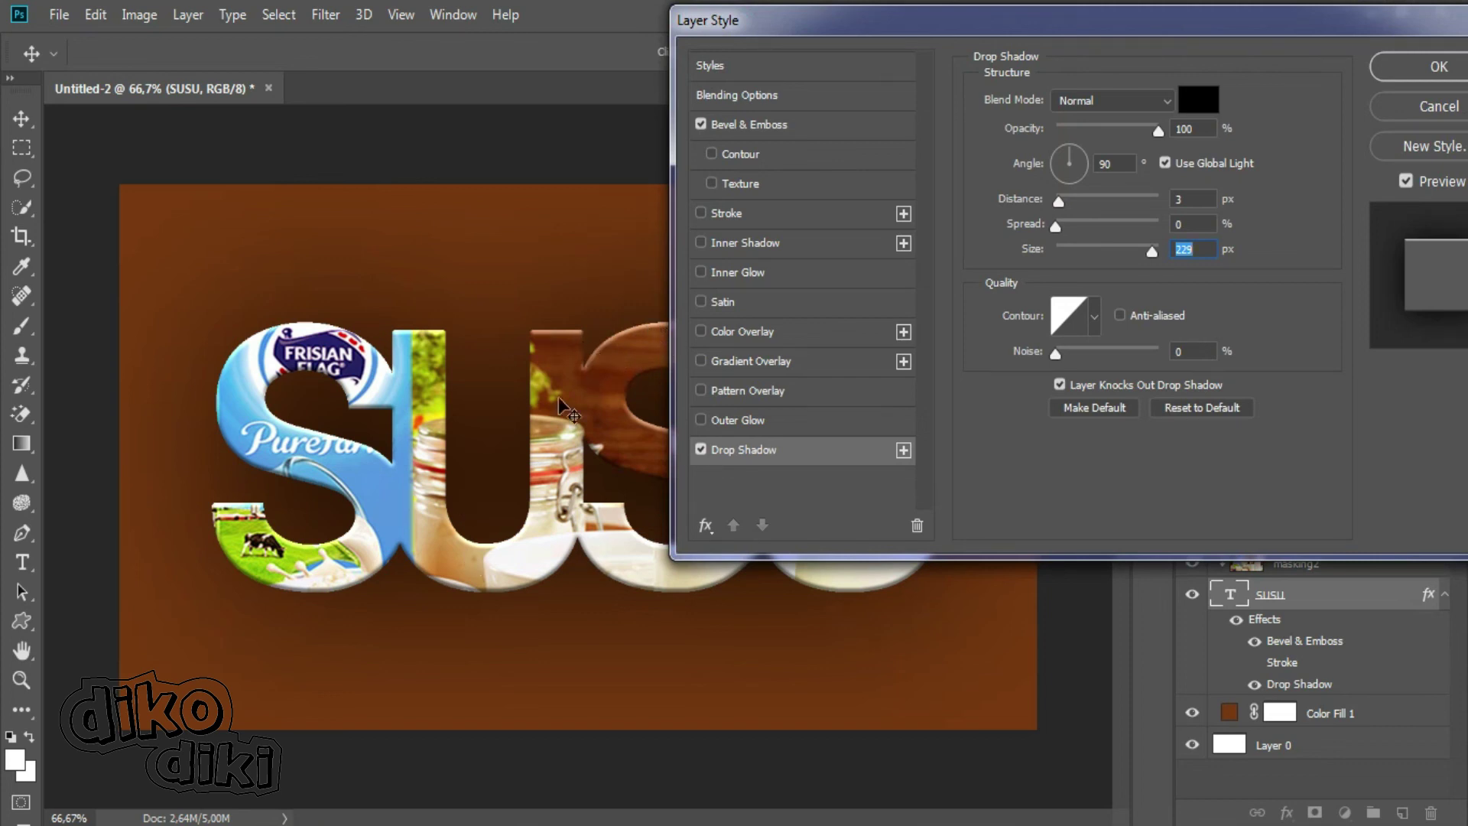
left_click(700, 213)
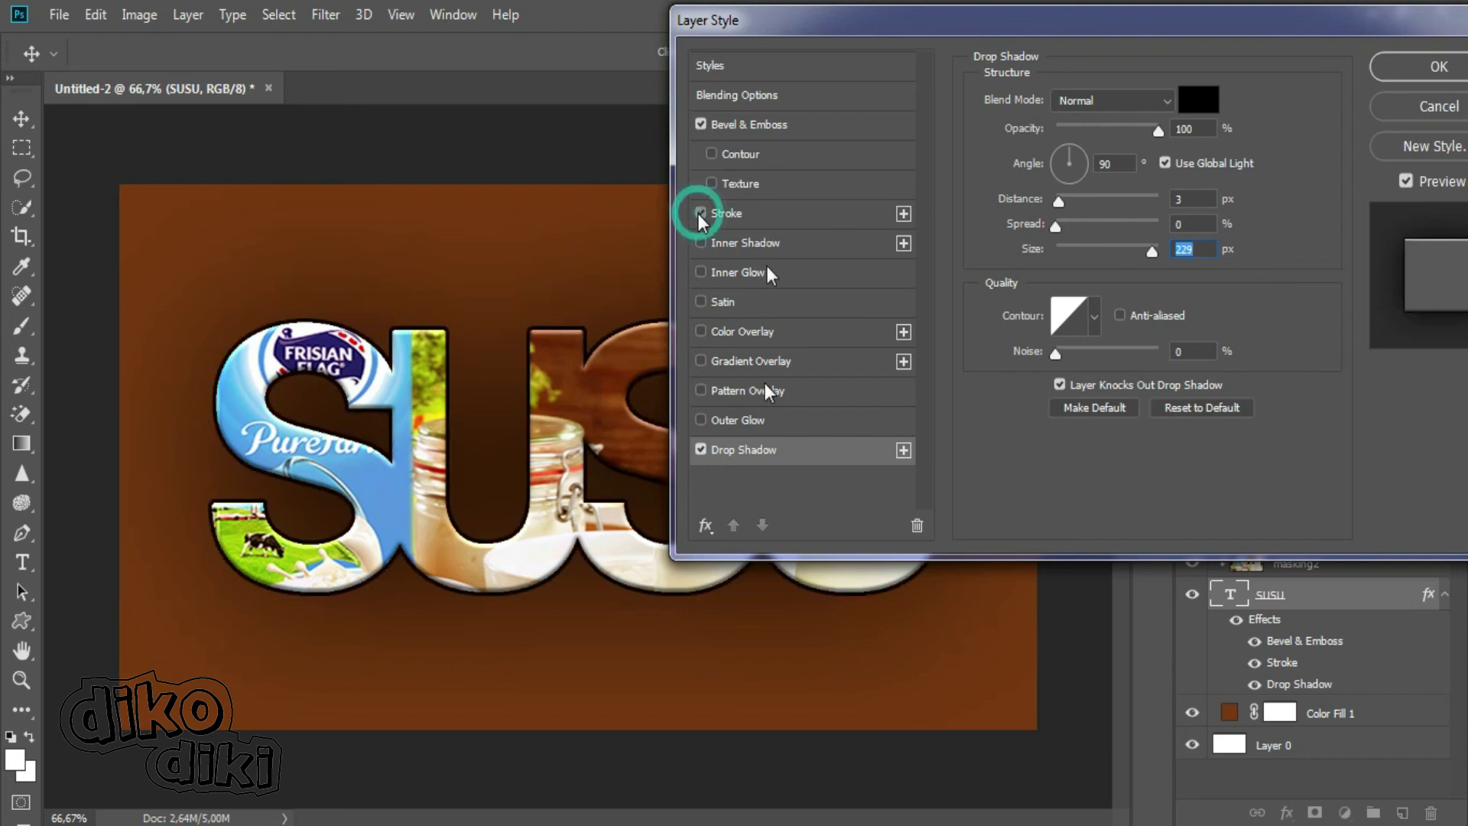
left_click(701, 213)
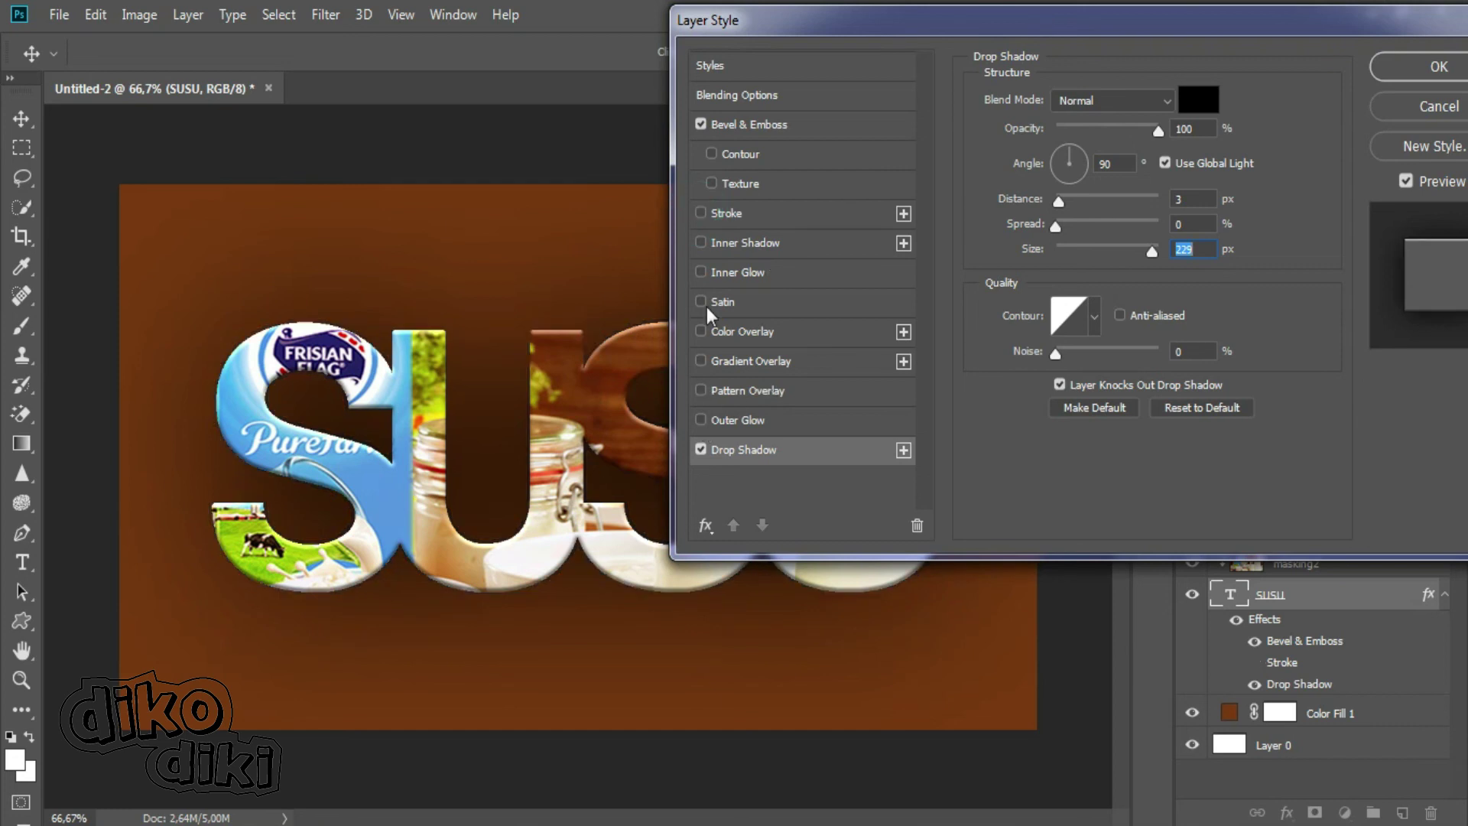
left_click(701, 420)
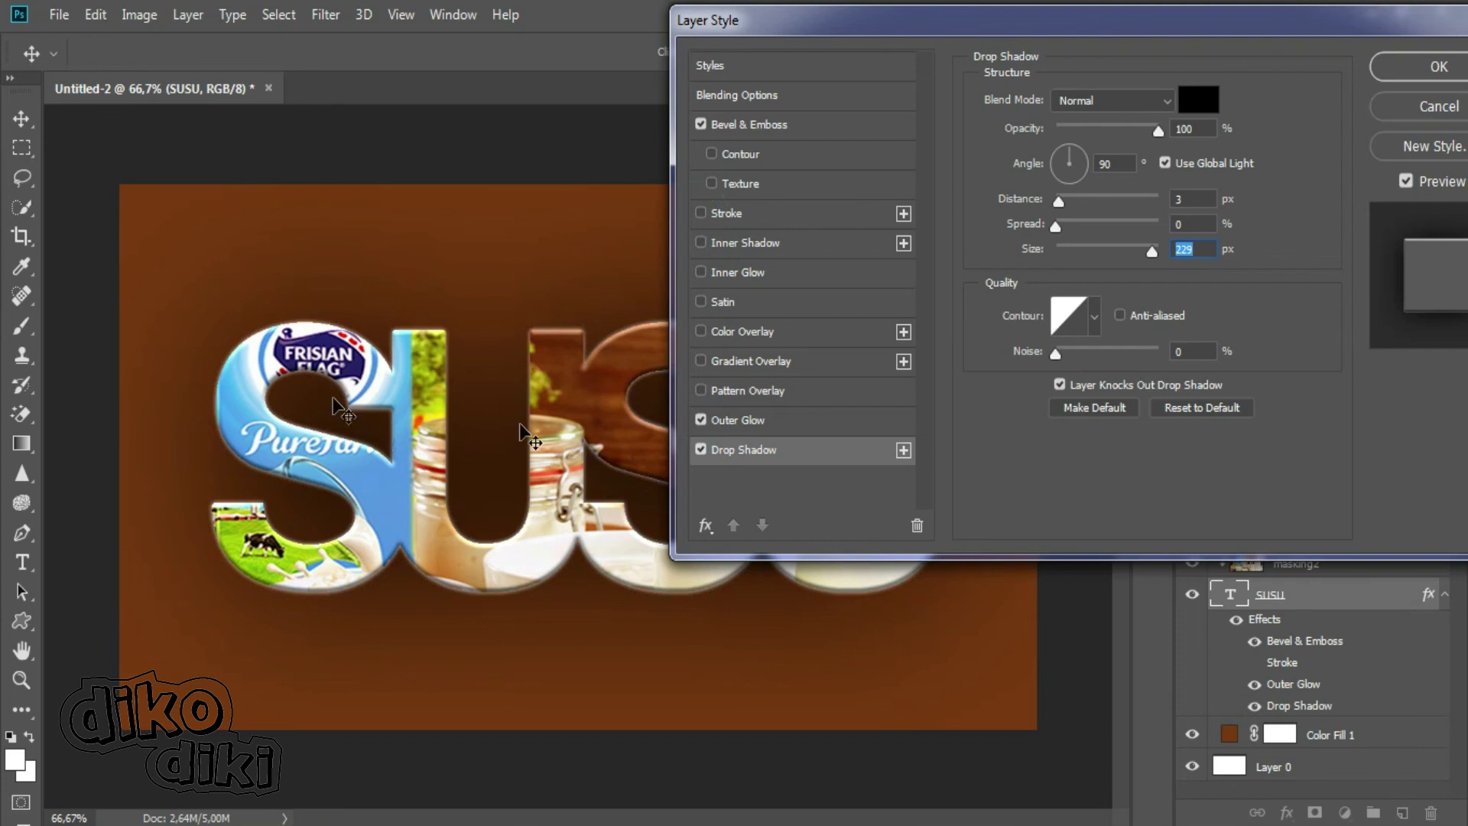
- Dim the outer glow to 11% opacity, enlarge its size, and view the Bevel & Emboss settings
left_click(739, 420)
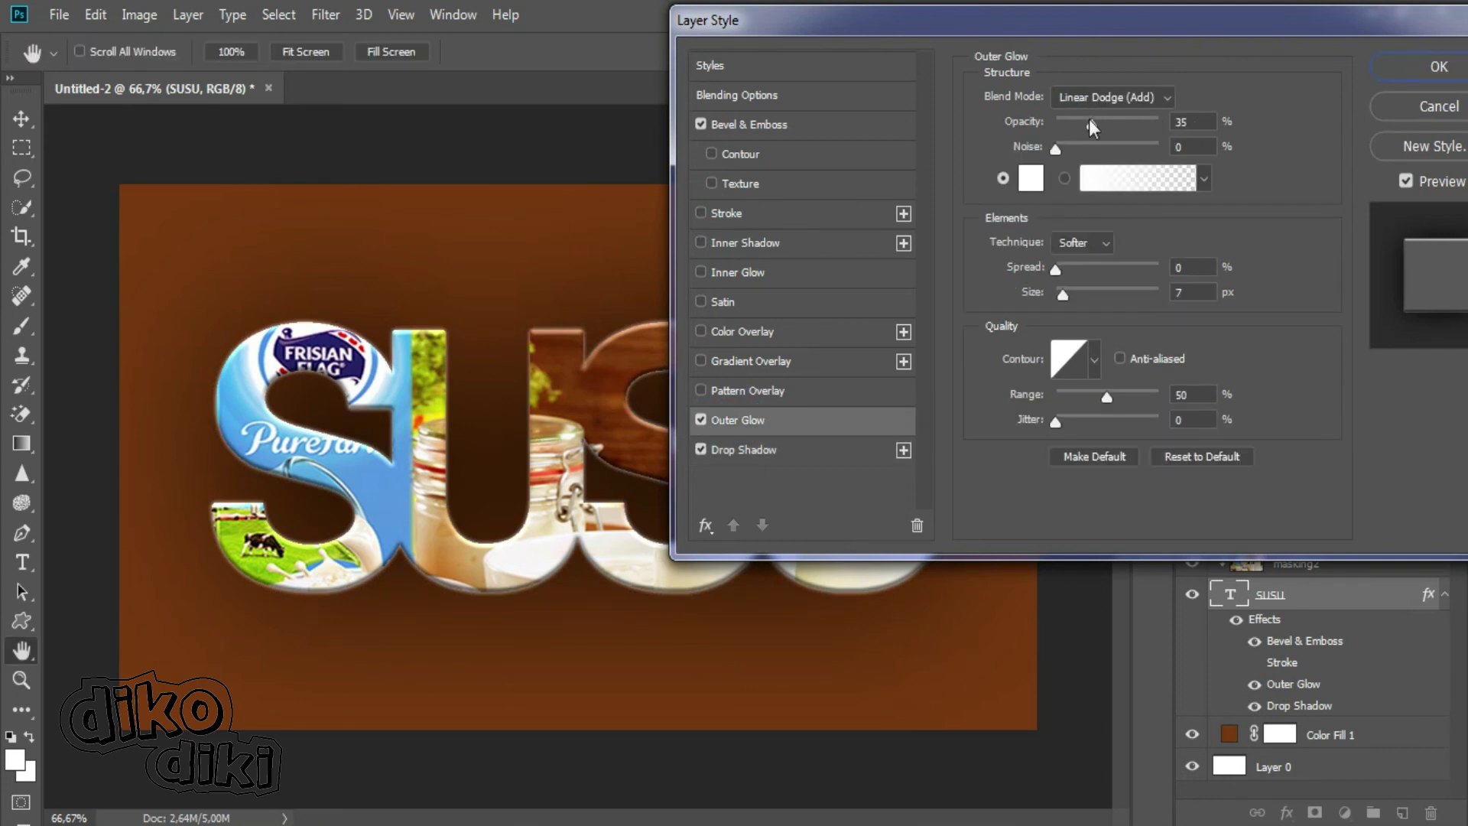
left_click_drag(1089, 122, 1069, 124)
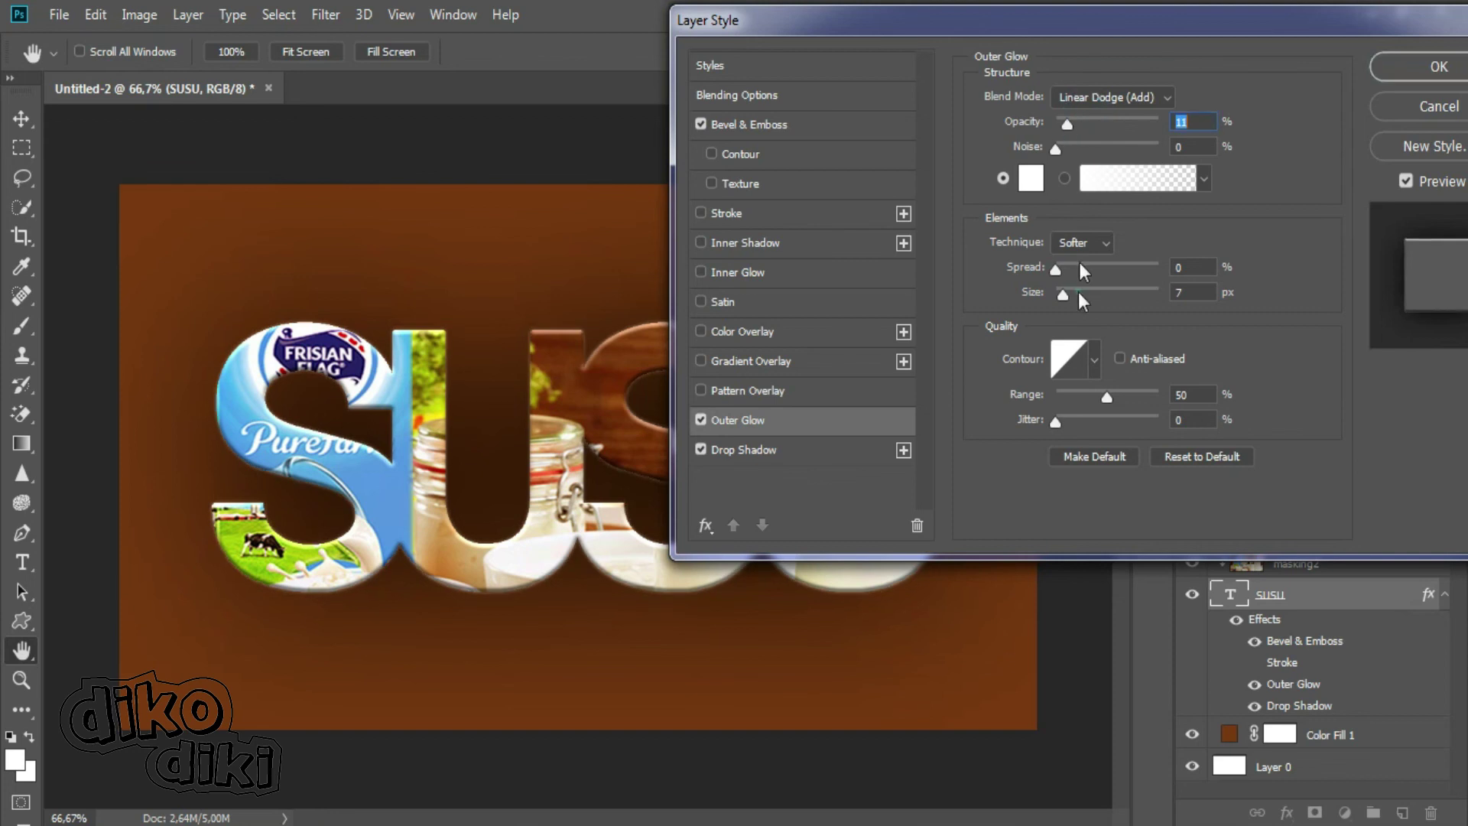
left_click_drag(1083, 300, 1065, 298)
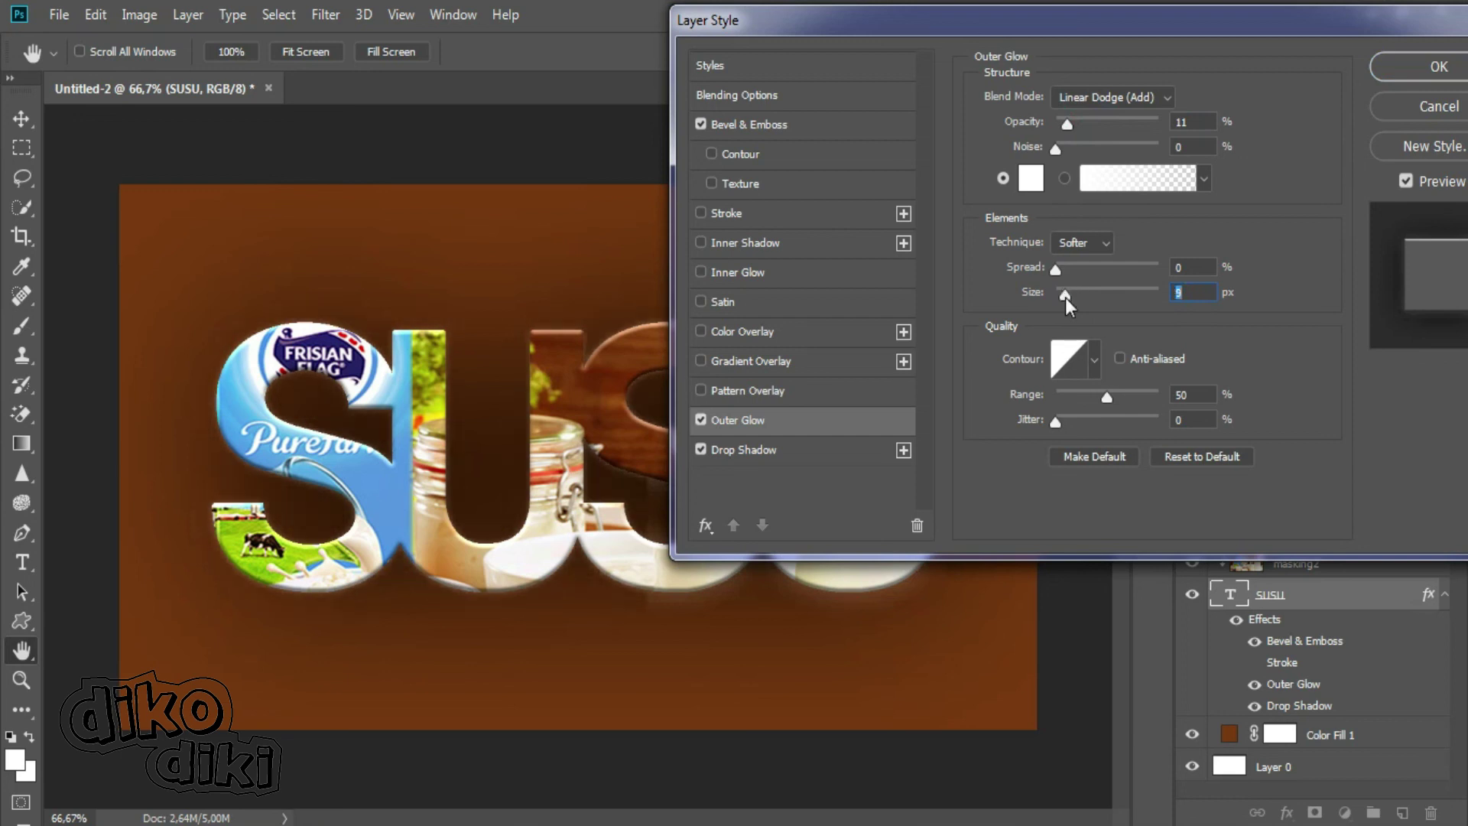
left_click(777, 128)
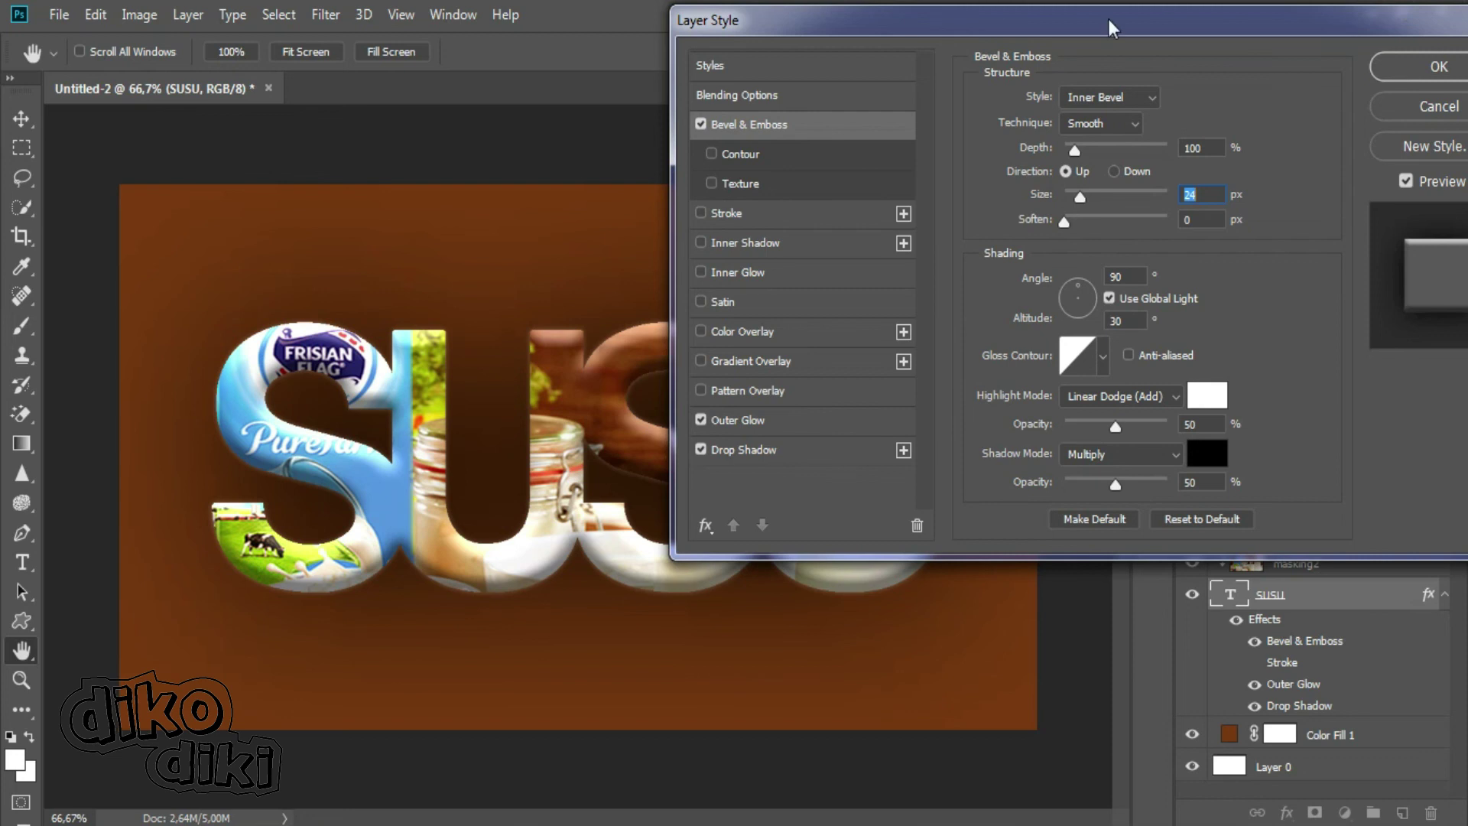
- Move the Layer Style dialog aside to reveal more of the SUSU lettering
left_click_drag(1110, 27, 1051, 15)
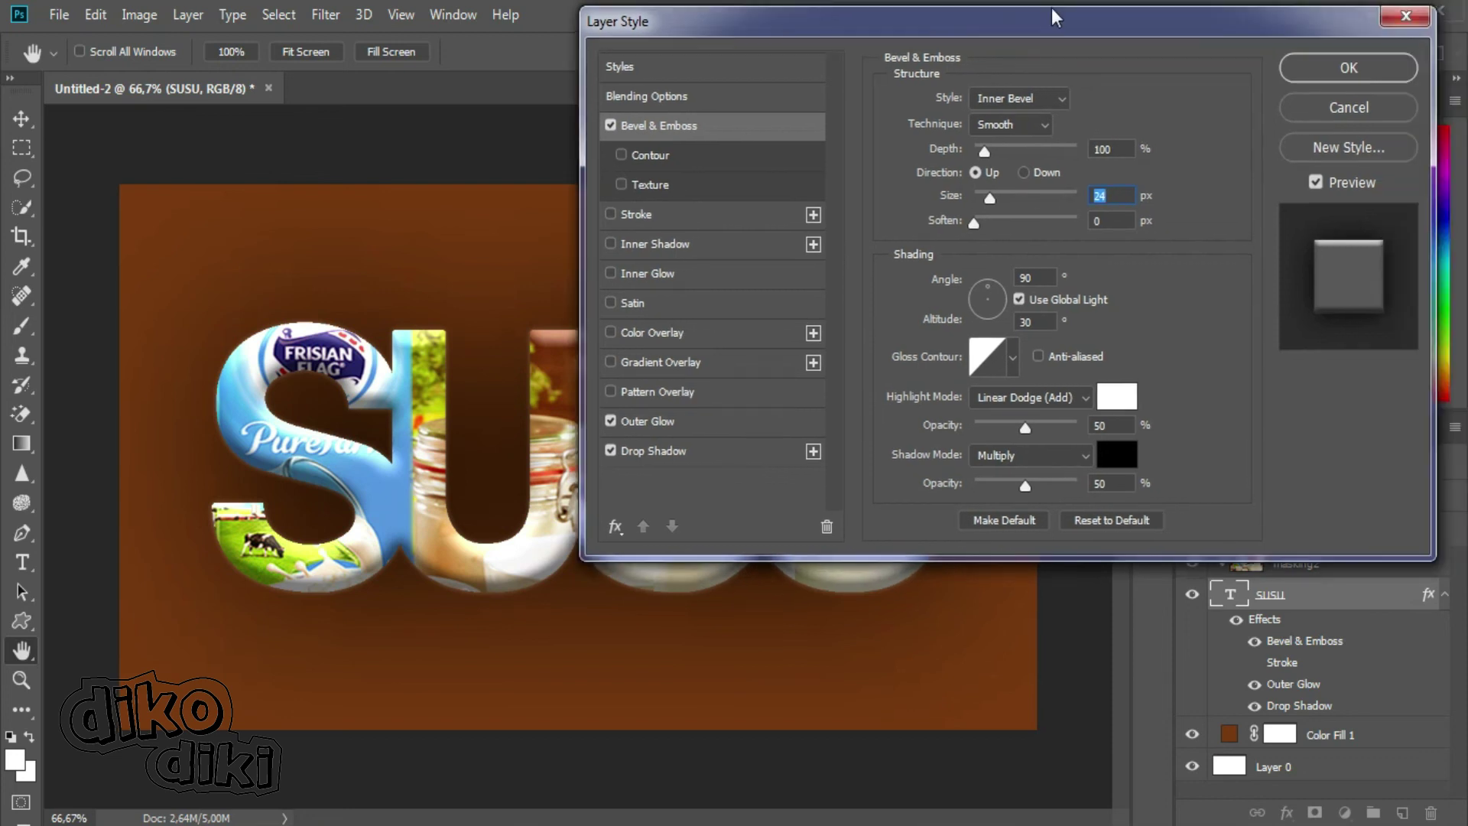